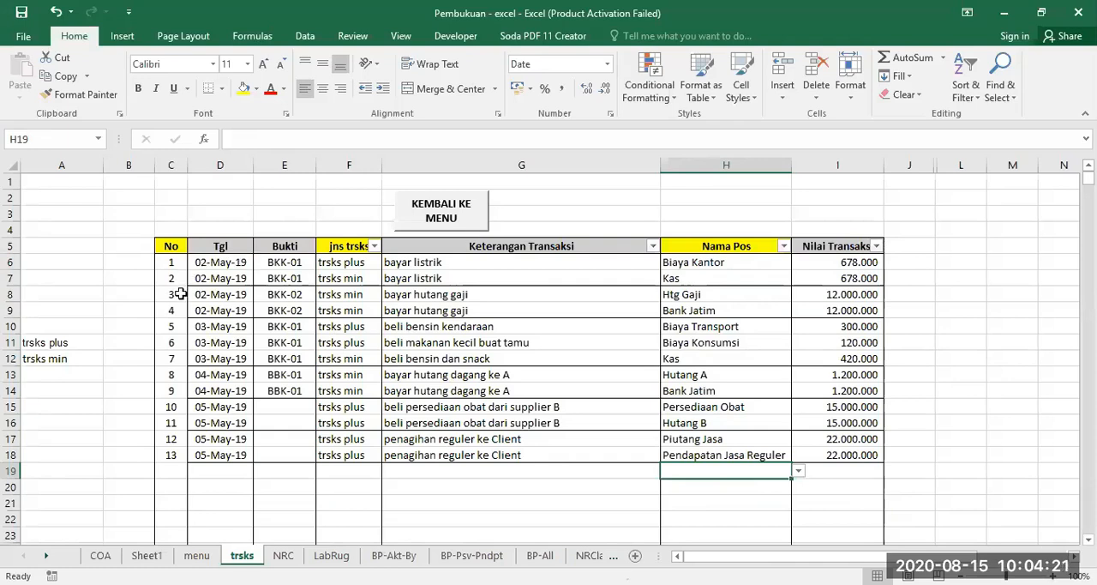
# Examine the contents of the first transaction's No, Tgl, jns trsks and Nama Pos cells in row 6.
pyautogui.click(172, 265)
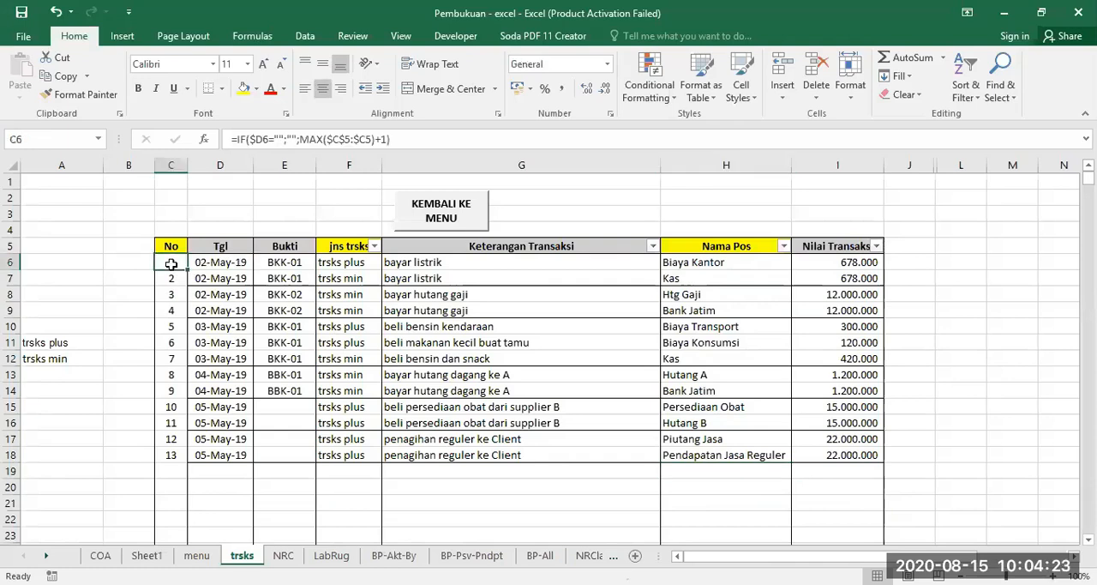
pyautogui.click(334, 264)
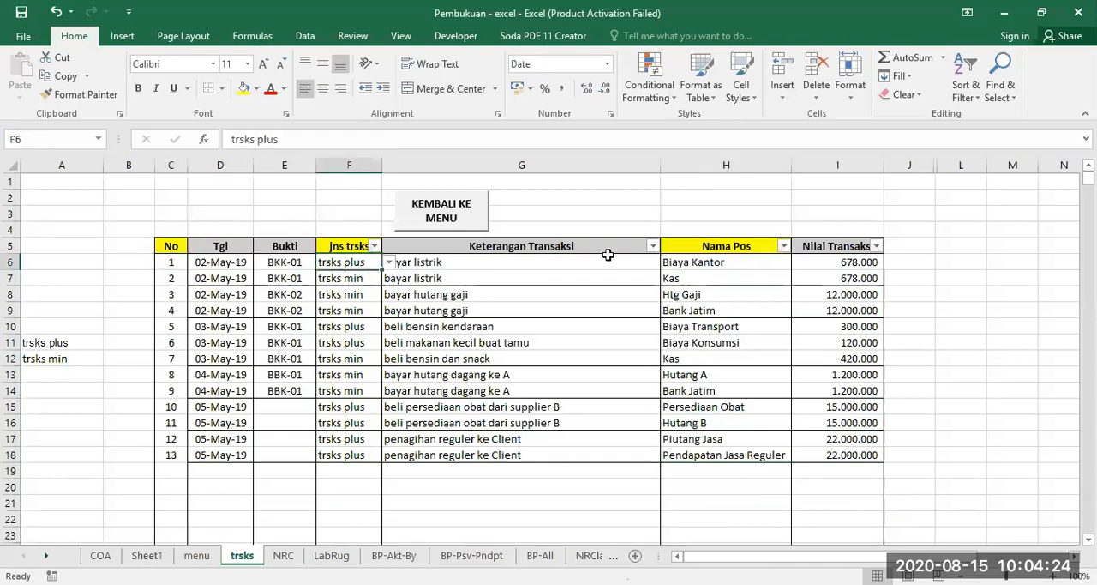
pyautogui.click(717, 261)
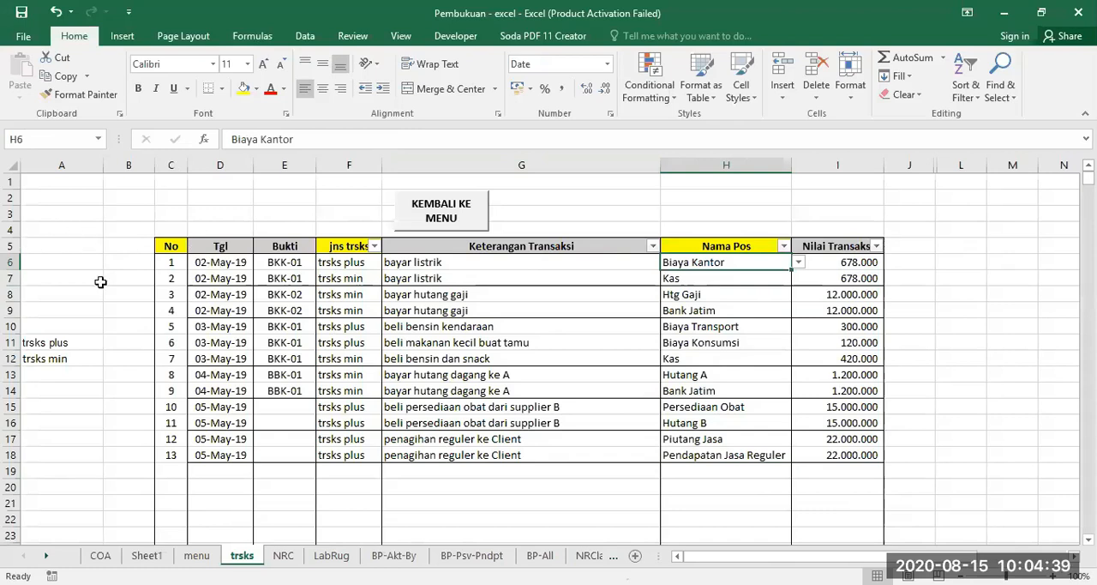
pyautogui.click(169, 261)
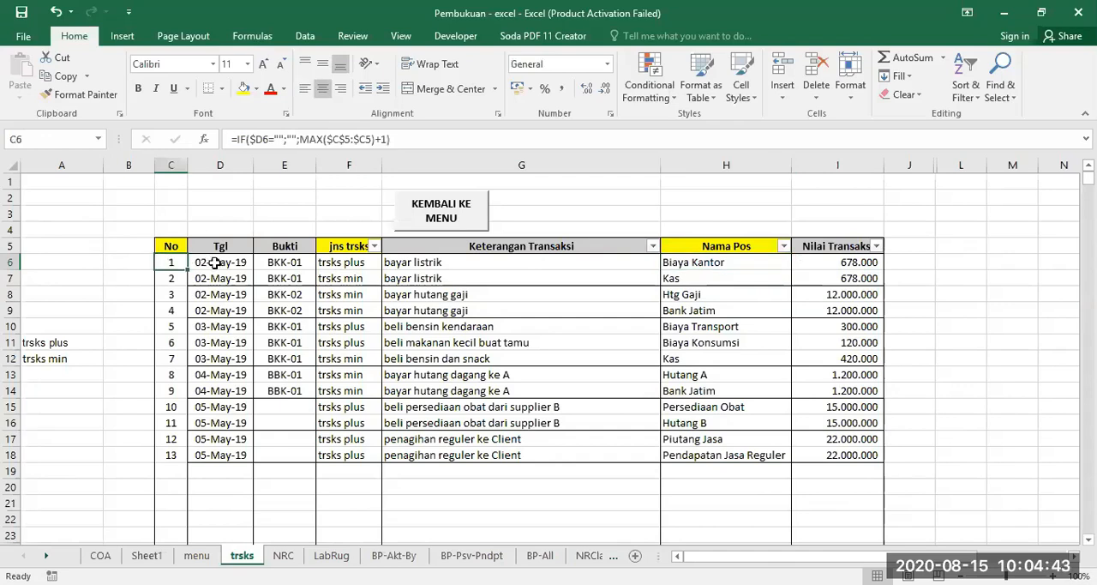
pyautogui.click(215, 264)
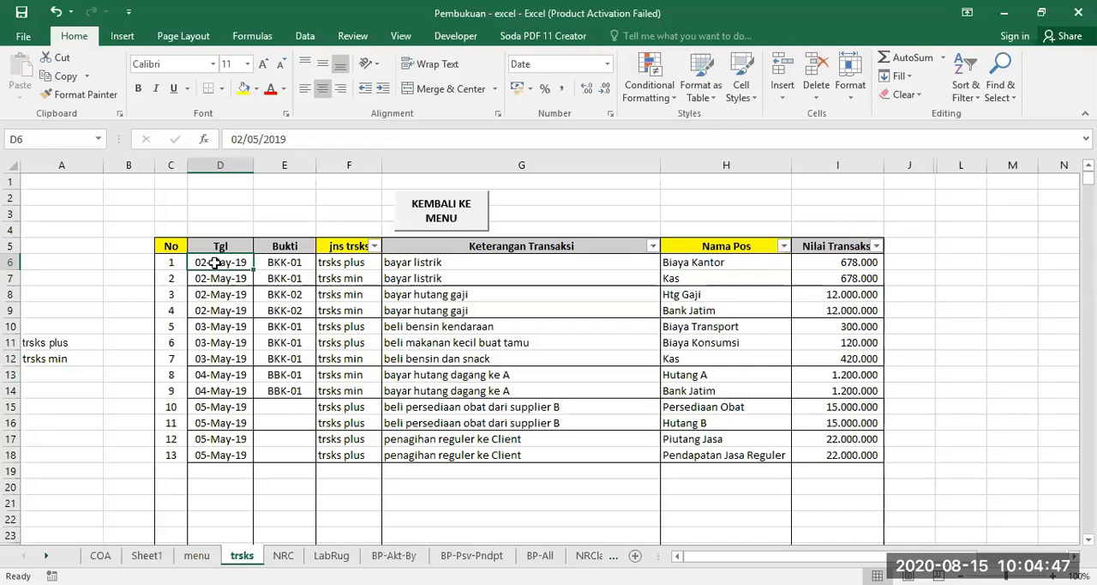
# Clear the existing numbering formulas from cells C6 to C20 in the No column.
pyautogui.click(170, 264)
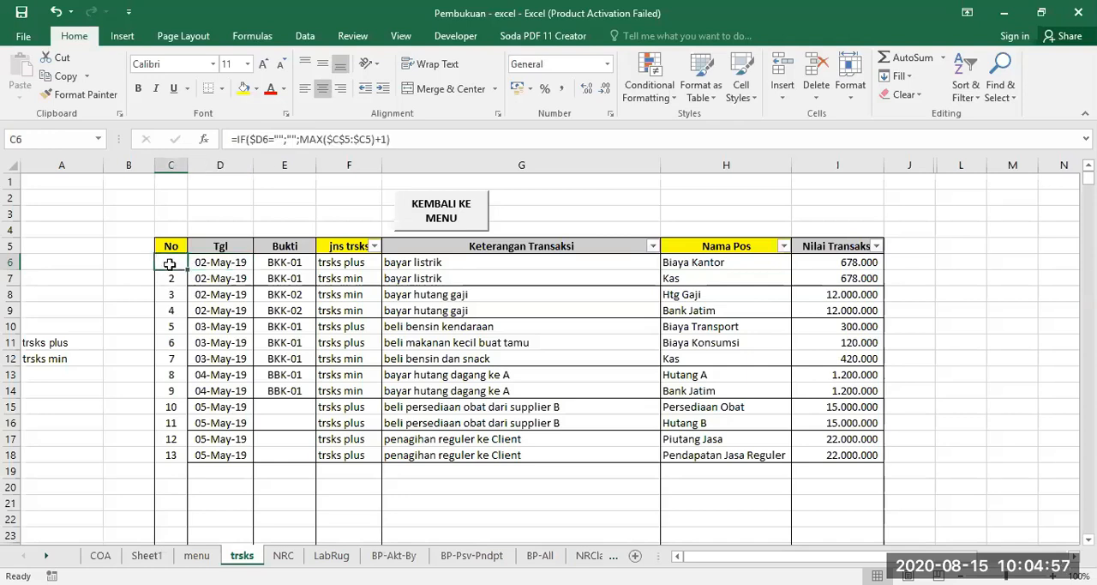
pyautogui.moveTo(169, 264); pyautogui.dragTo(174, 482)
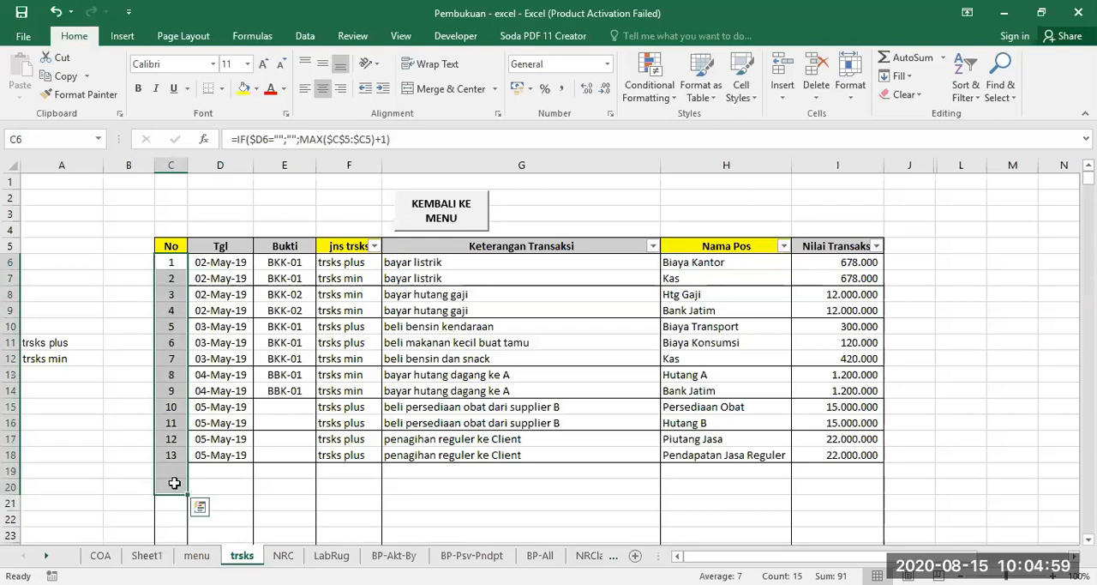
pyautogui.press('Delete')
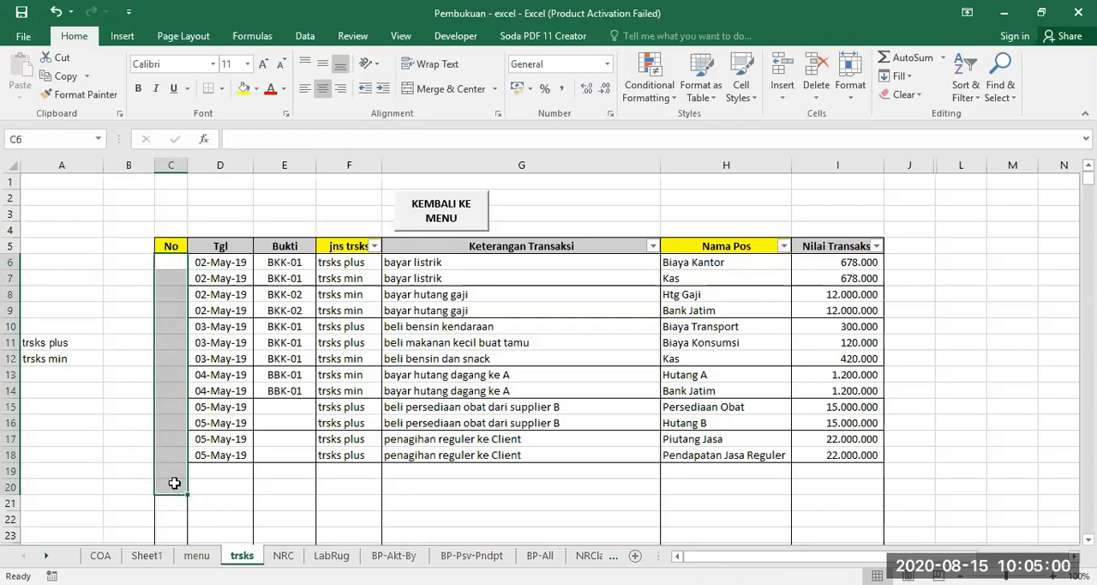
# Begin an IF formula in C6 that returns an empty text when $D6 is blank: =IF($D6="";"";.
pyautogui.click(172, 263)
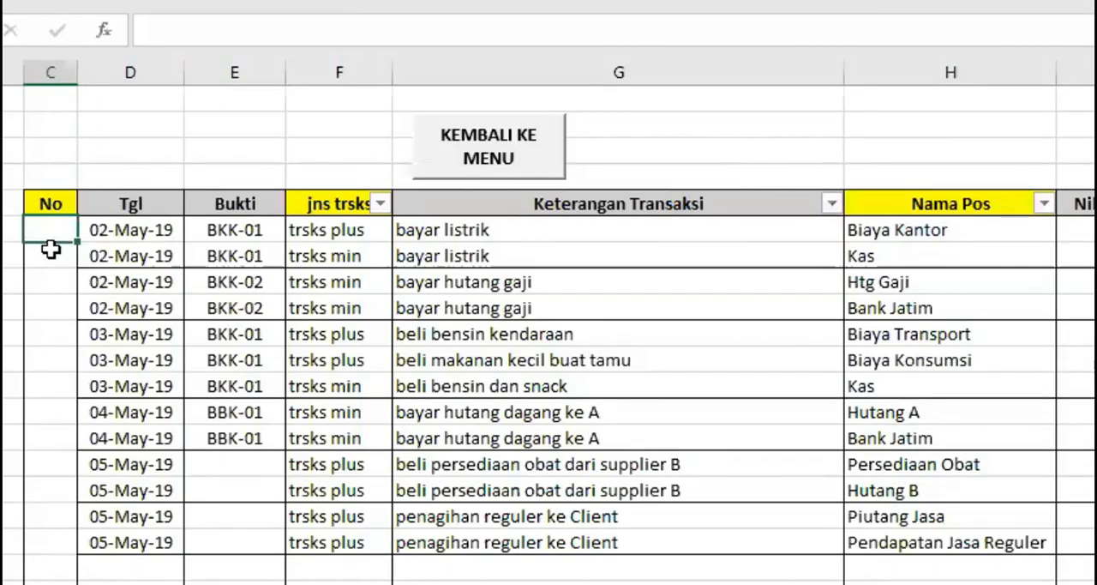
pyautogui.write('=I')
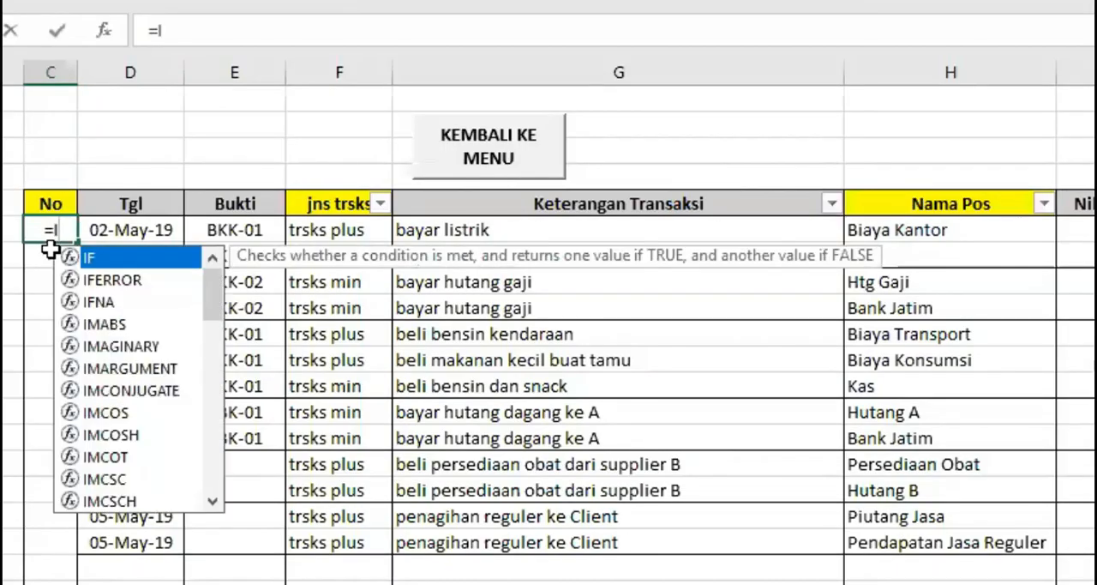
pyautogui.write('F(')
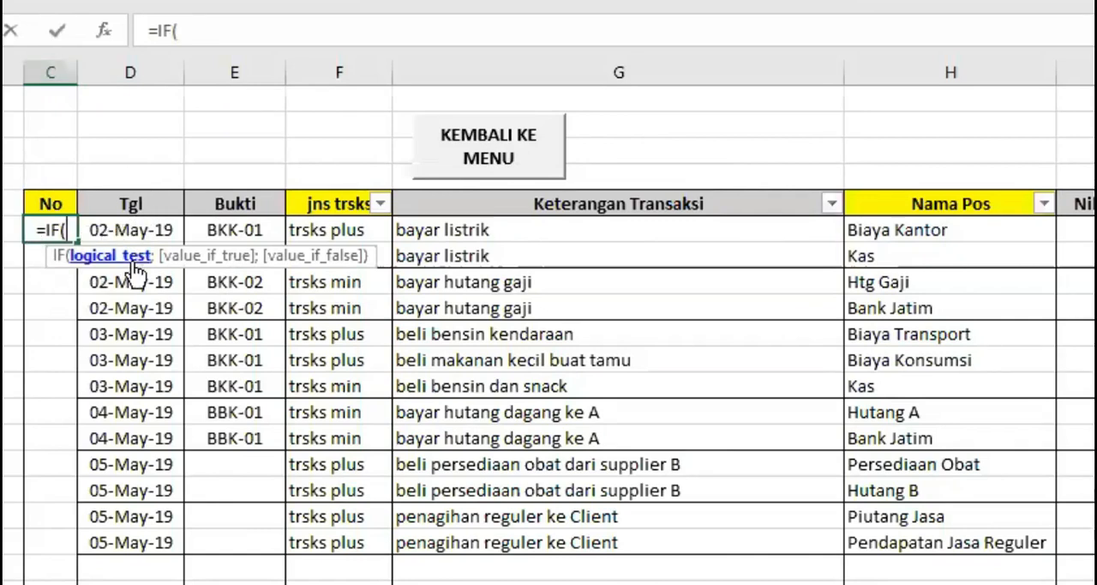
pyautogui.write('$D')
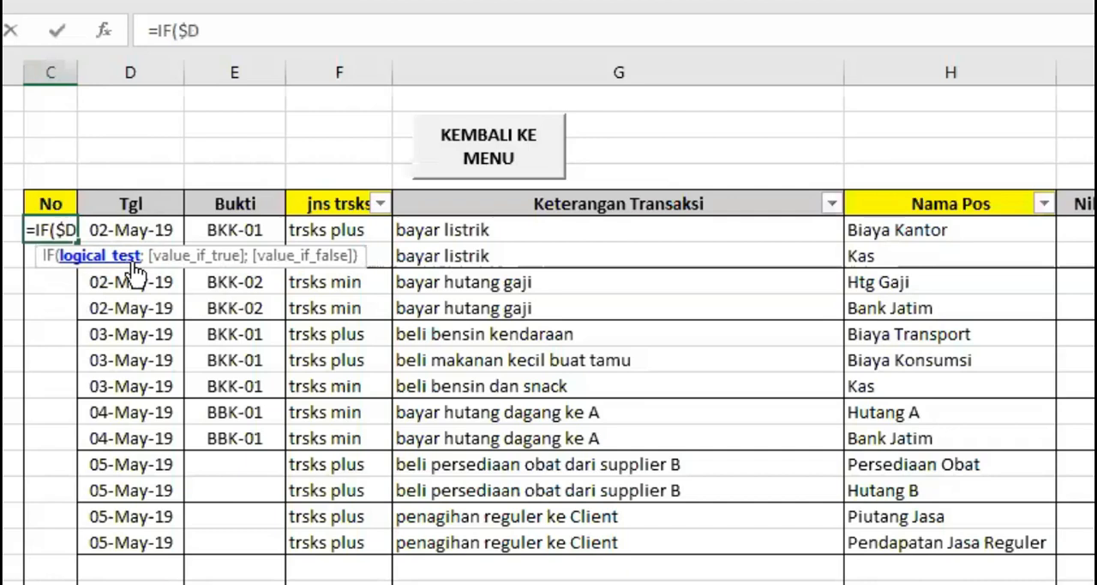
pyautogui.write('6=')
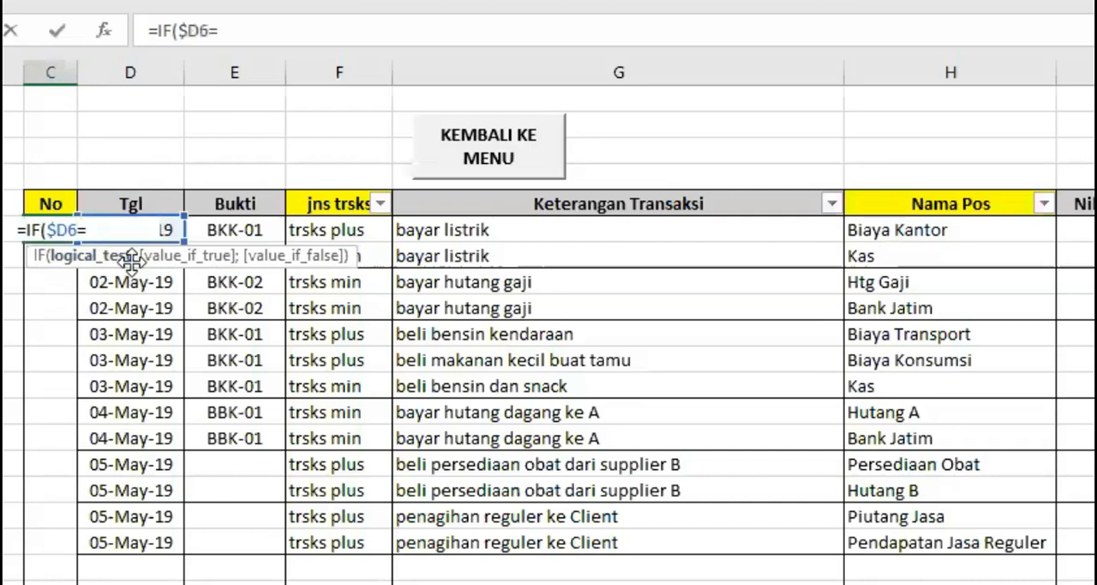
pyautogui.write('""')
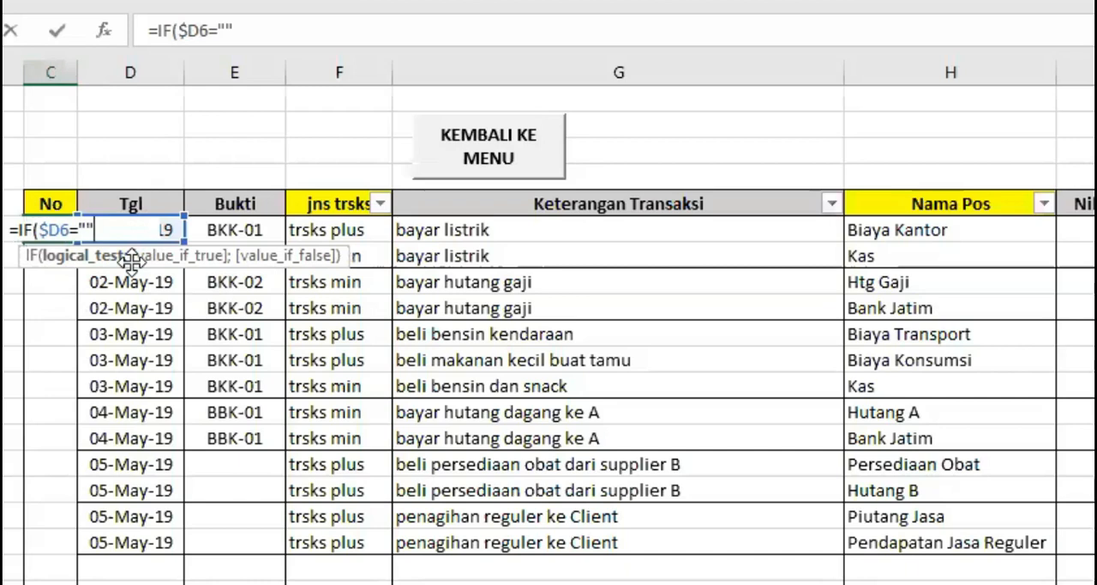
pyautogui.write(';')
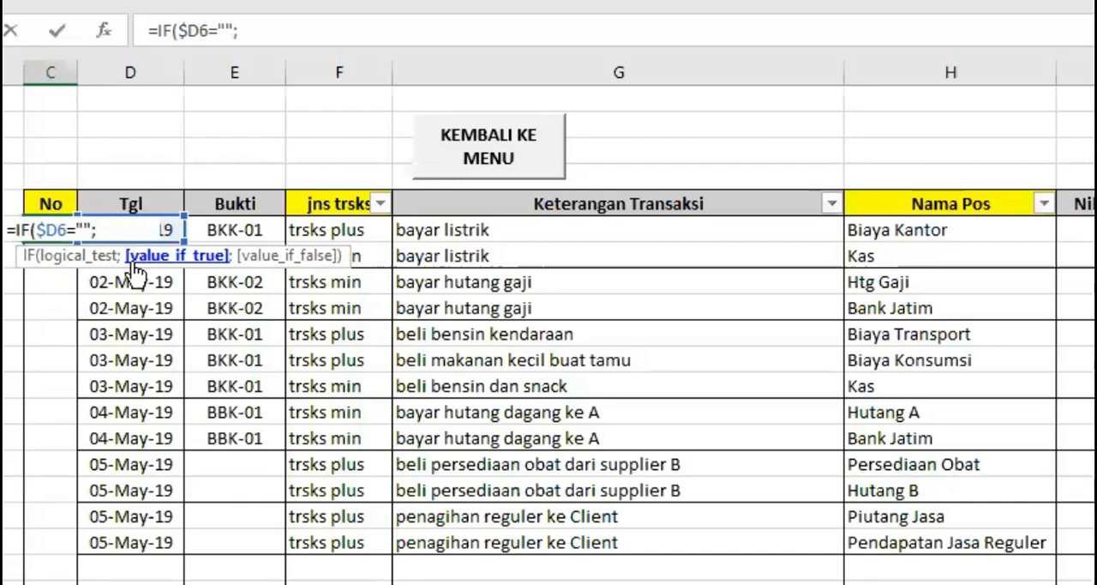
pyautogui.write('""')
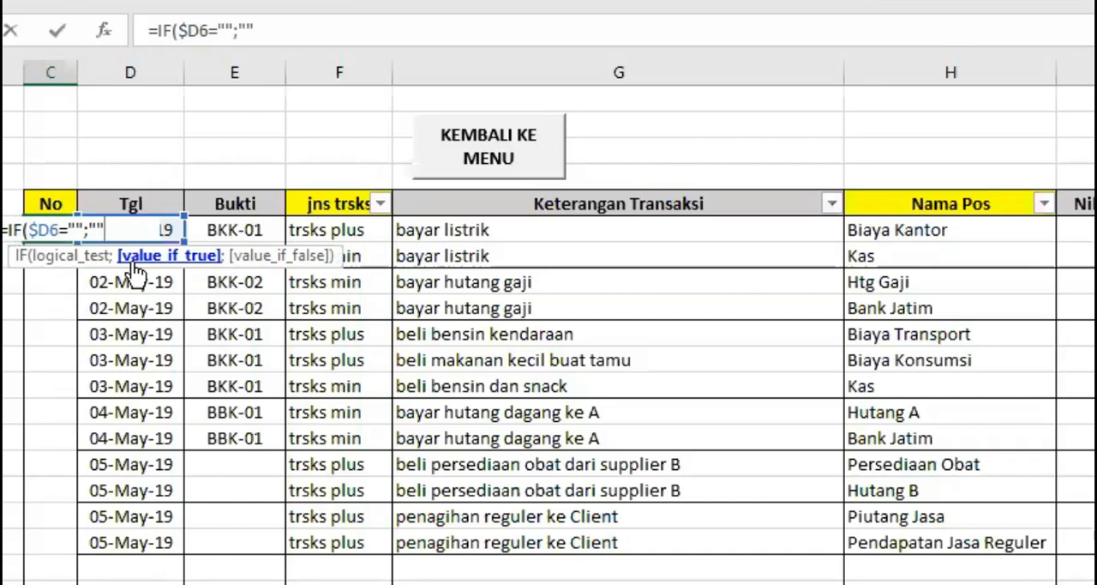
pyautogui.write(';')
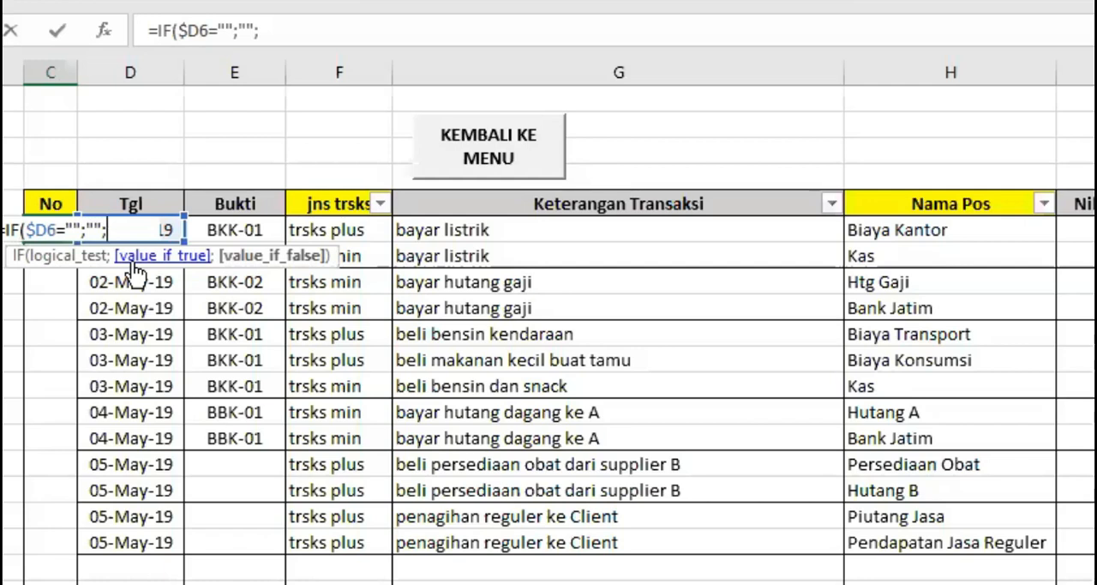
# Complete the C6 formula with MAX($C$5:$C5)+1 as the value if false, and enter it.
pyautogui.write('max')
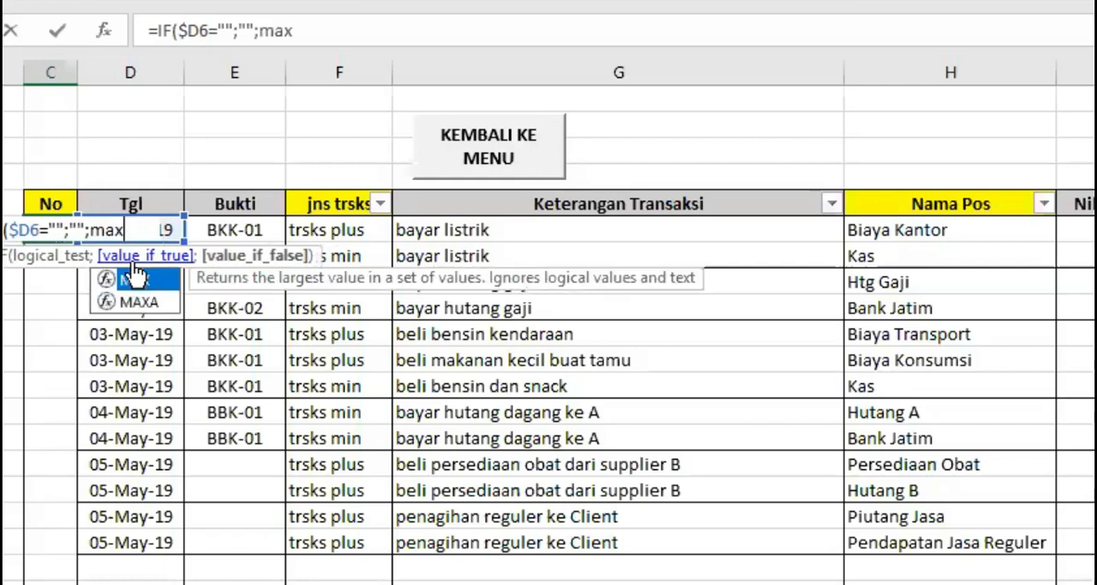
pyautogui.write('(')
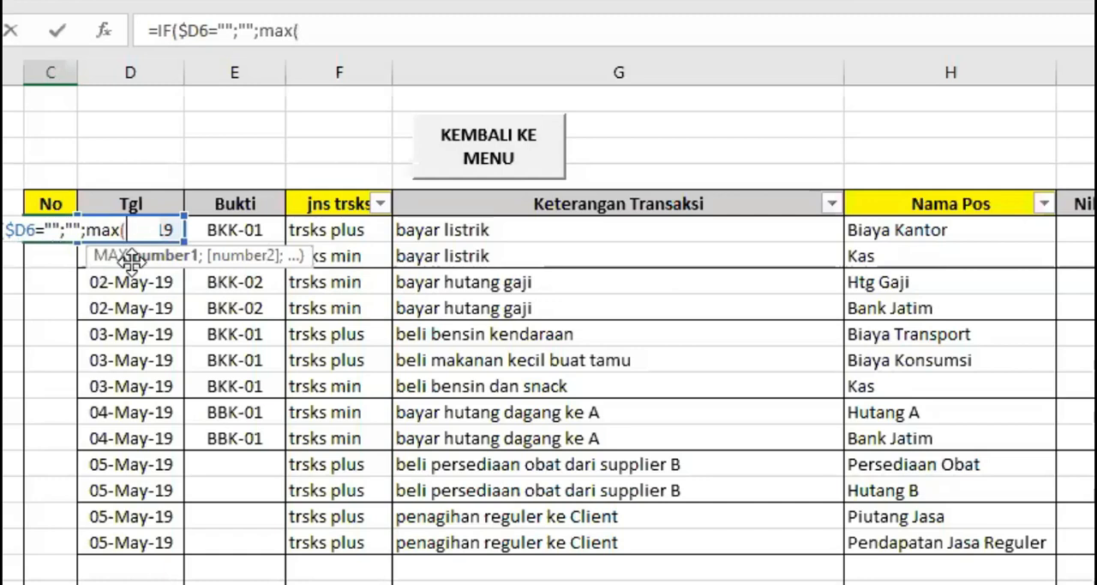
pyautogui.write('$')
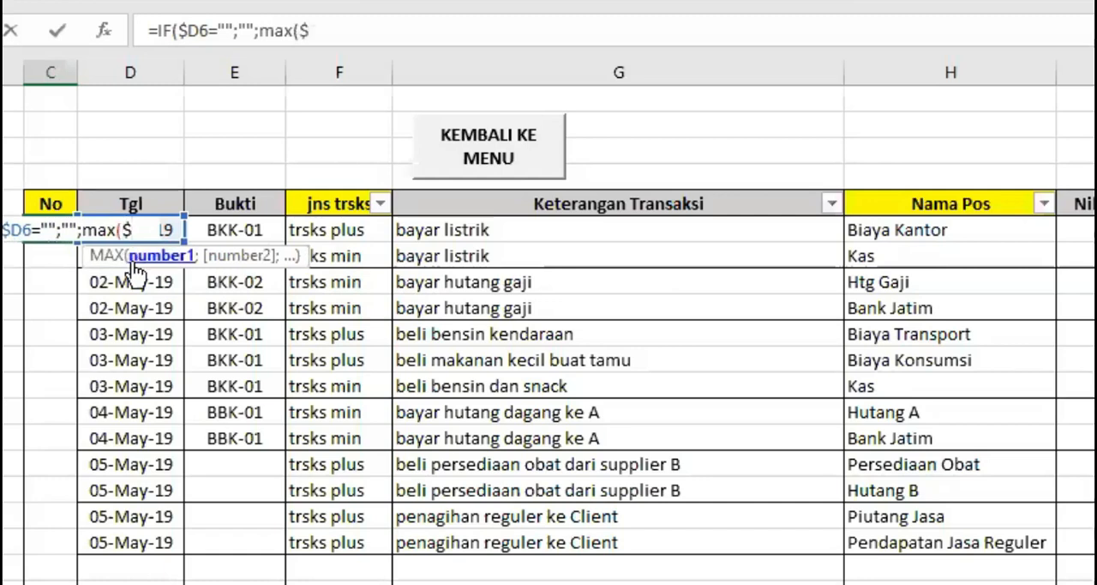
pyautogui.write('C$')
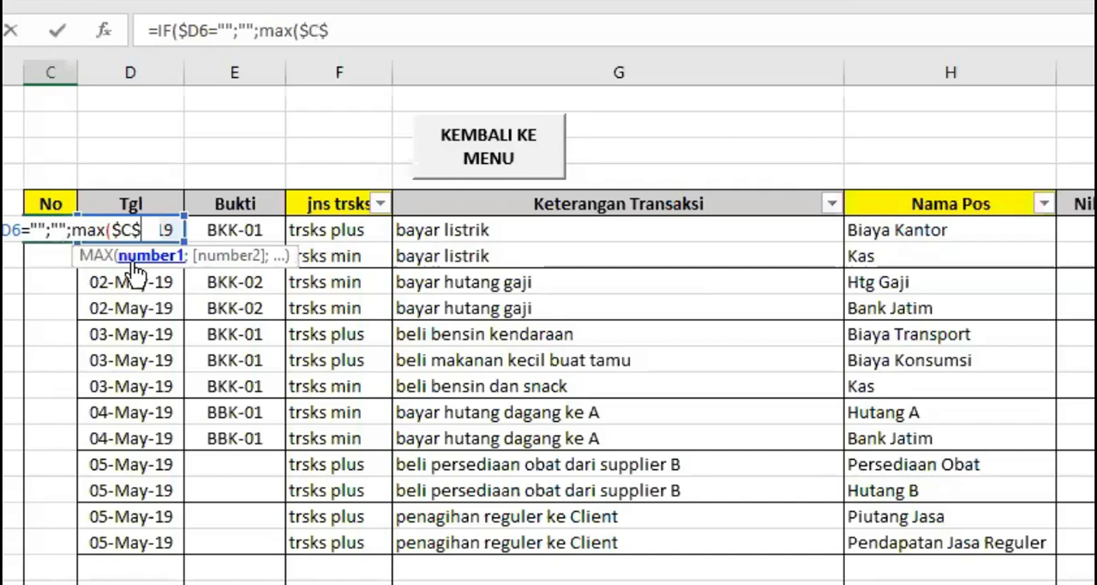
pyautogui.write('%')
pyautogui.press('BackSpace')
pyautogui.write('5:')
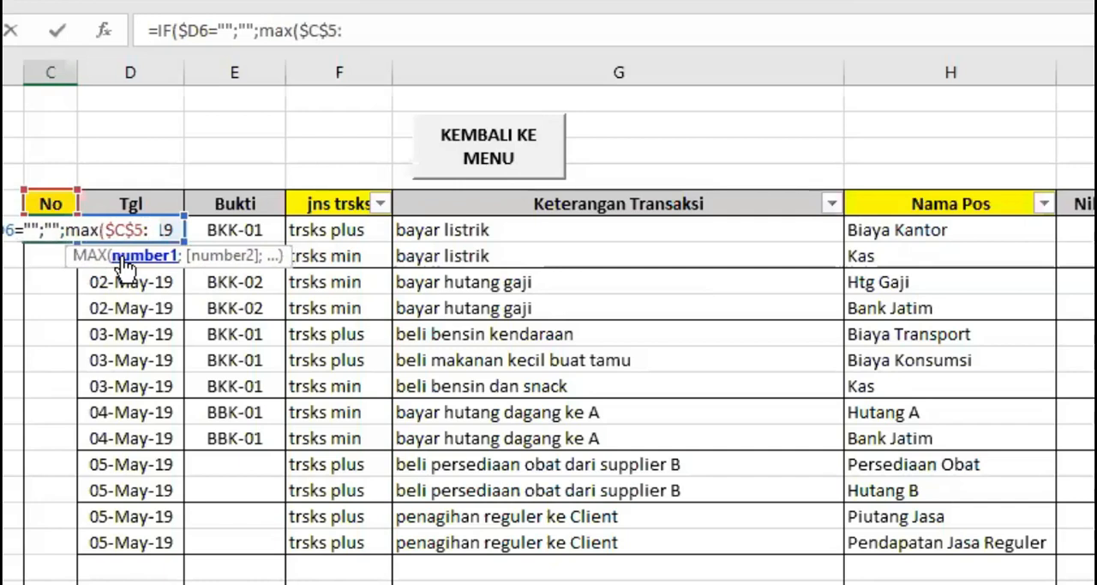
pyautogui.write('$C5)=1')
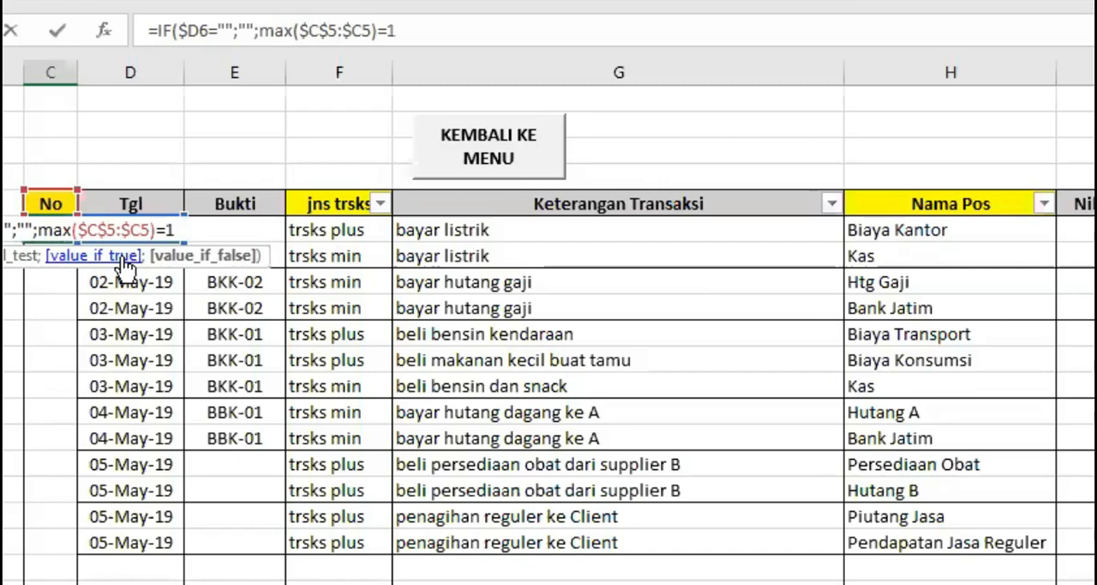
pyautogui.write(')')
pyautogui.press('Return')
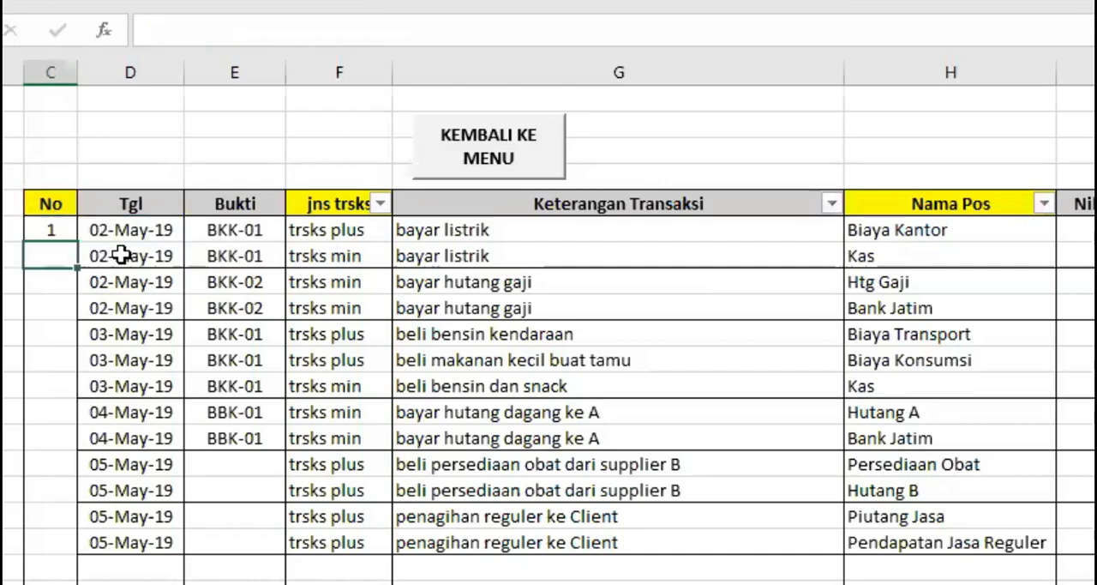
# Review the numbering formula in C6 against the No header cell C5 that its MAX range refers to.
pyautogui.click(53, 228)
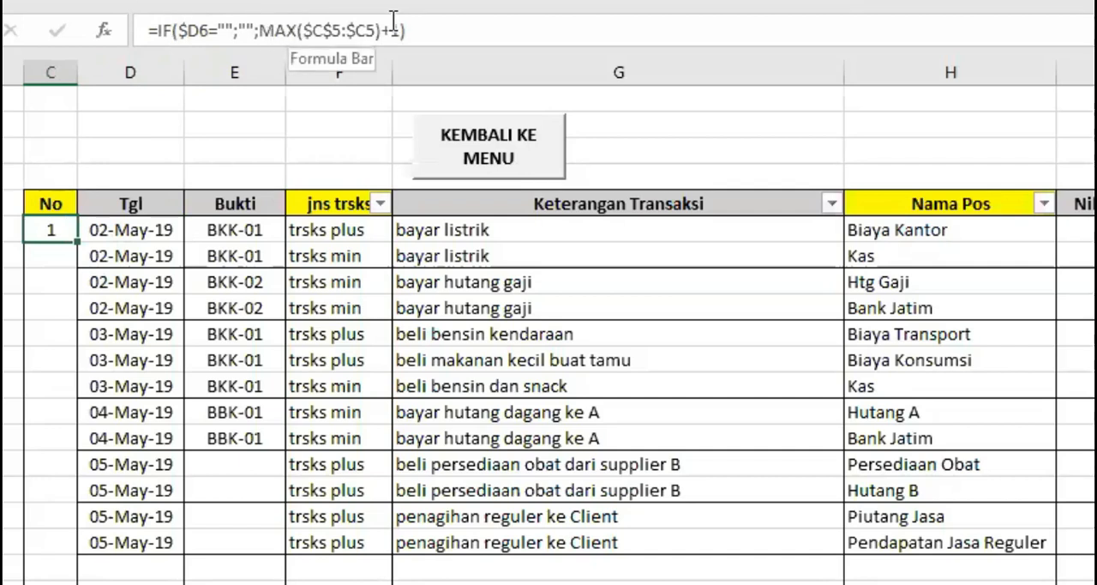
pyautogui.click(47, 194)
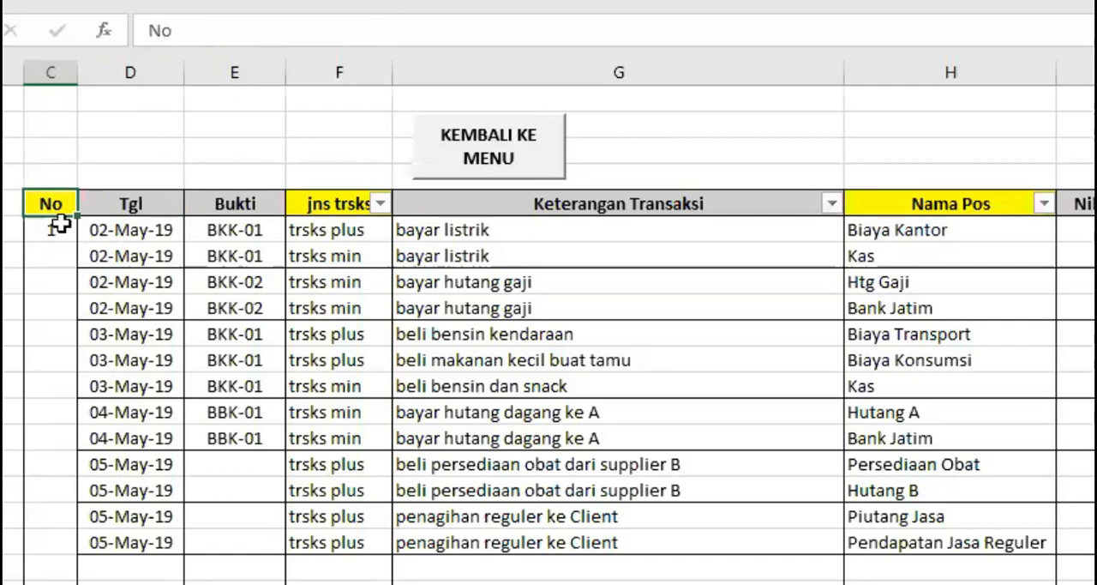
pyautogui.click(54, 228)
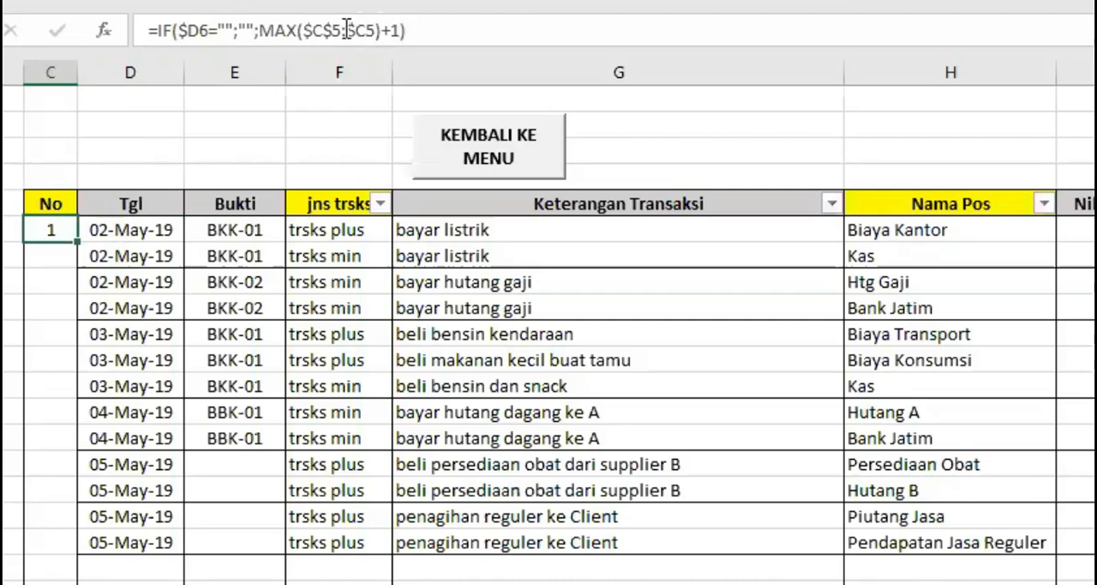
pyautogui.click(51, 202)
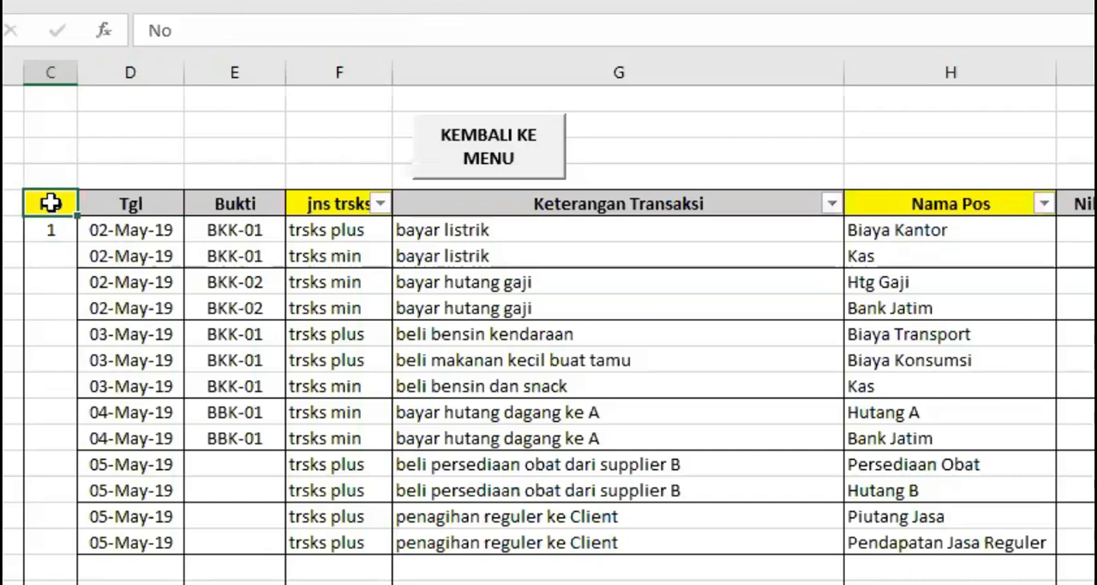
pyautogui.click(50, 232)
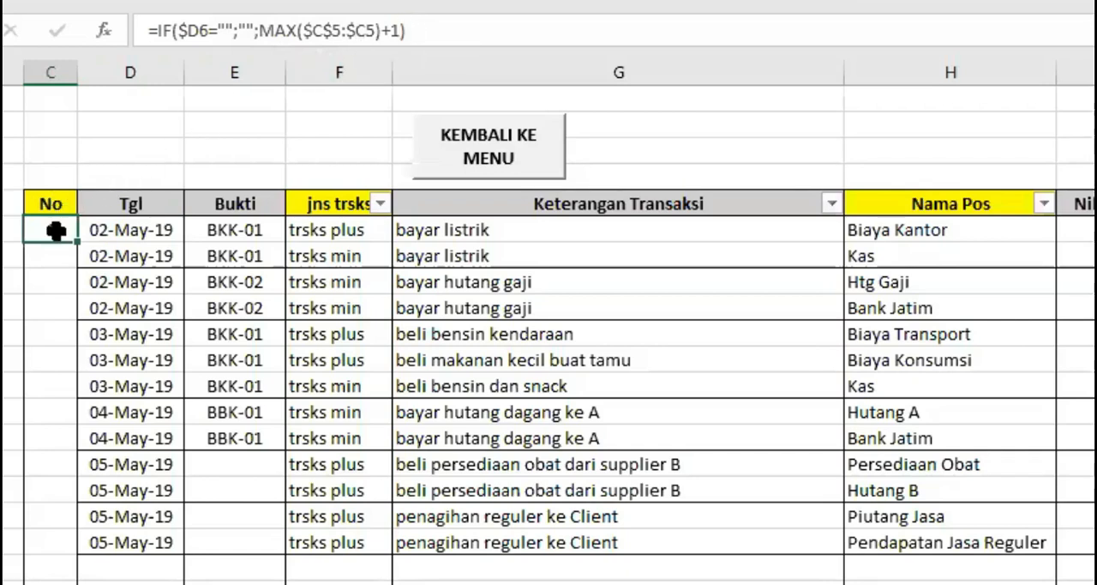
# Test the numbering formula by clearing the date in D6, and undo the deletion.
pyautogui.click(120, 235)
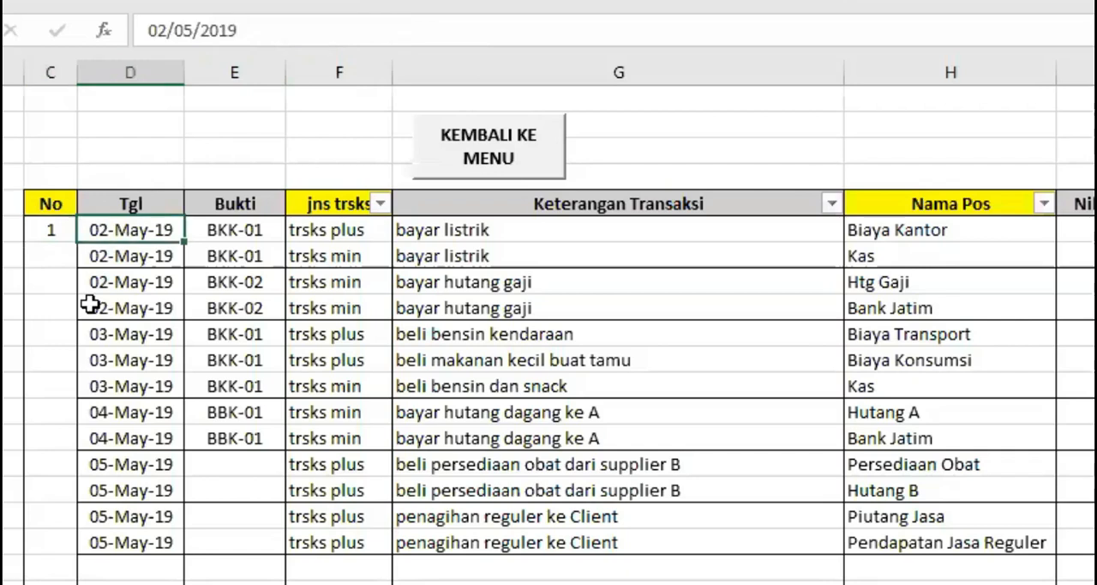
pyautogui.press('Delete')
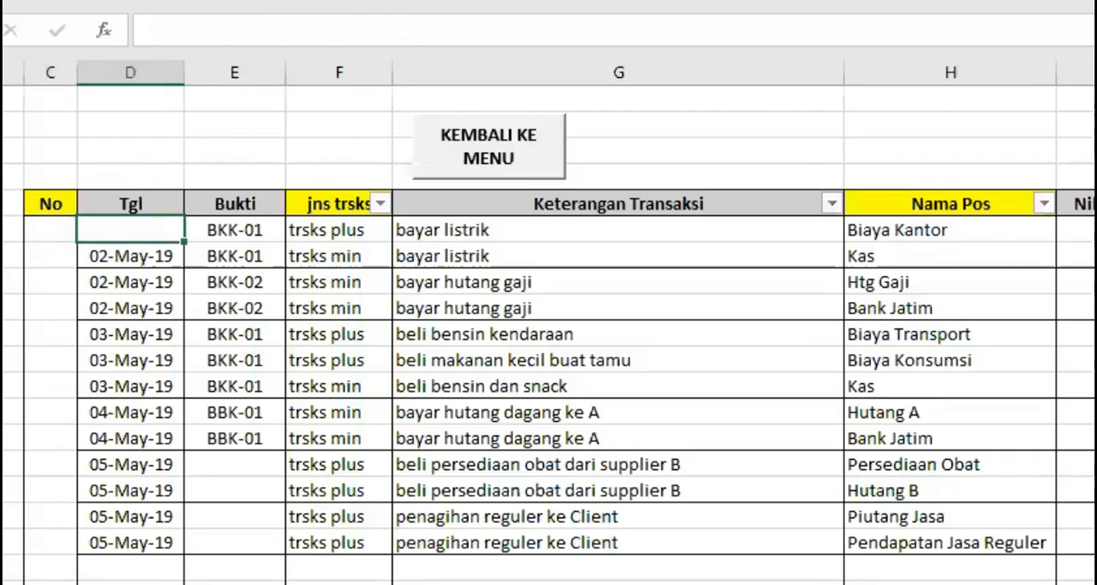
pyautogui.hotkey('ctrl', 'z')
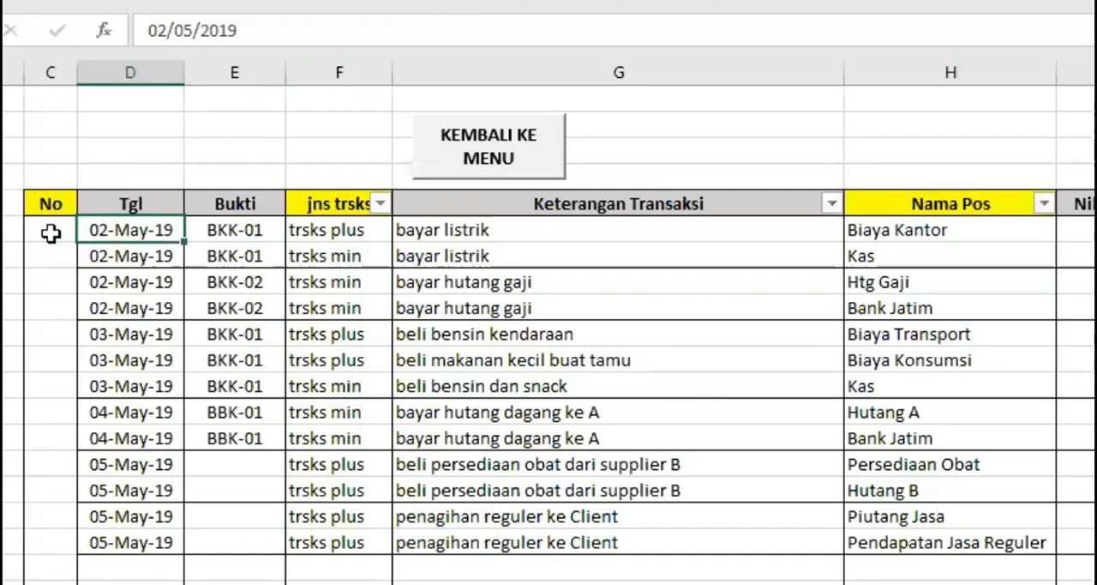
# Fill the C6 numbering formula down the No column, past the last transaction and into the empty rows.
pyautogui.click(51, 232)
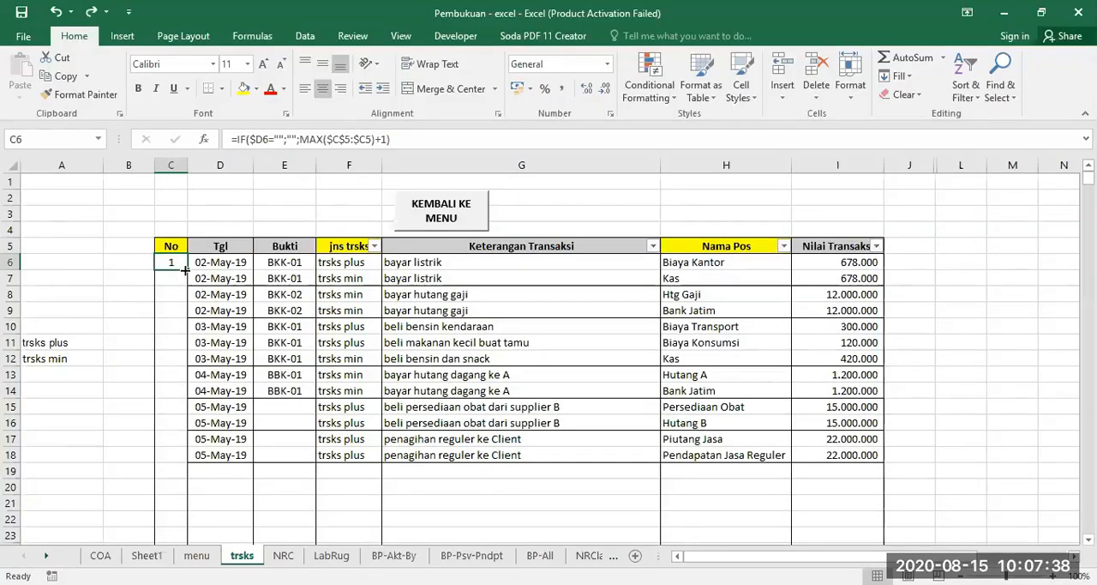
pyautogui.moveTo(75, 243); pyautogui.dragTo(57, 380)
pyautogui.moveTo(175, 355); pyautogui.dragTo(196, 480)
pyautogui.scroll(6, 265, 355)
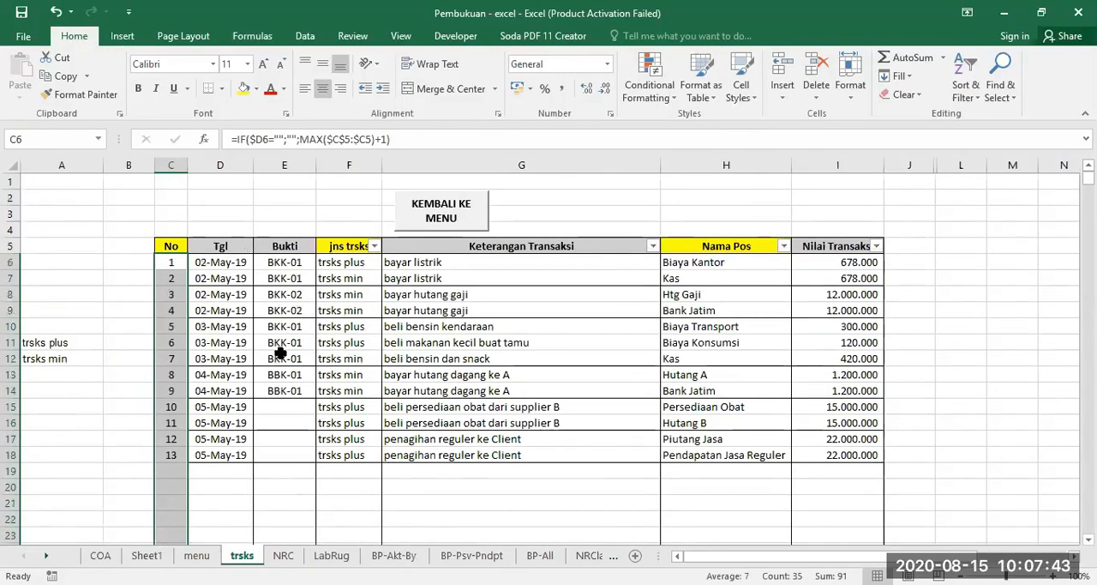
pyautogui.click(269, 457)
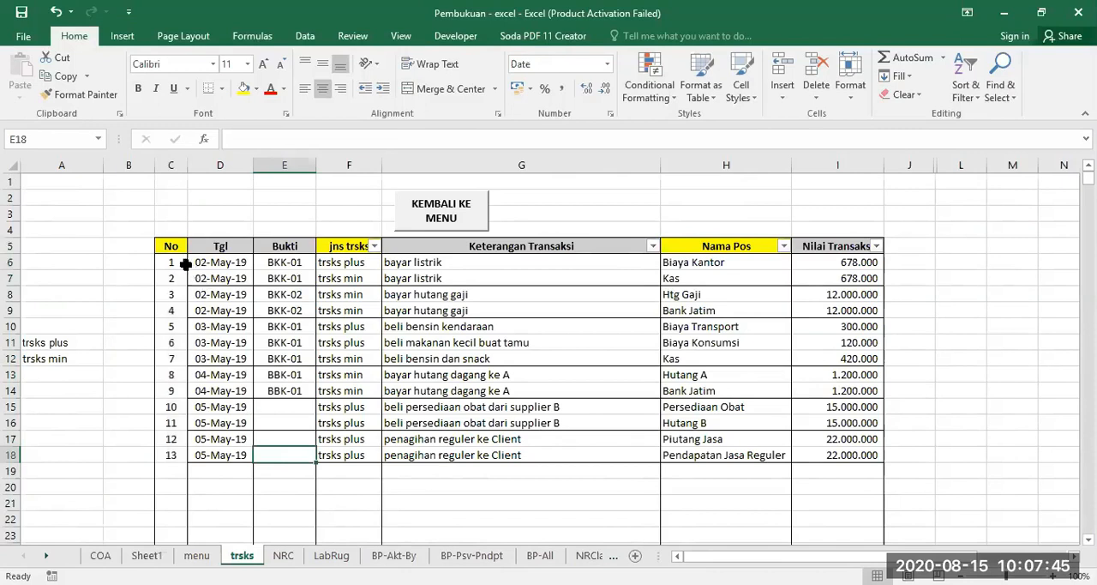
# Test the numbering formula by entering z in the empty date cell D19, and clear that entry again.
pyautogui.click(220, 474)
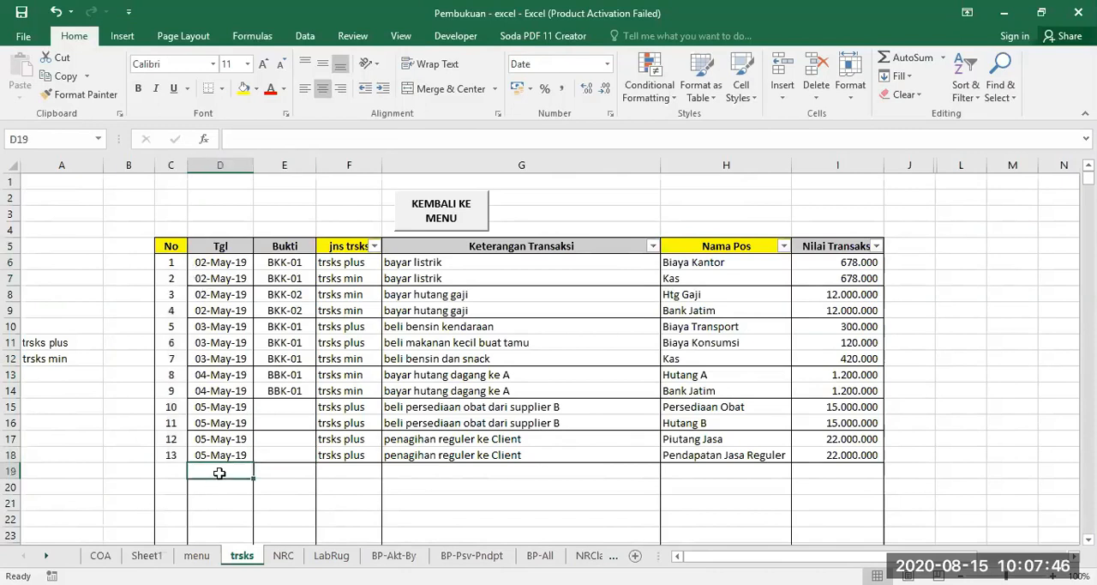
pyautogui.click(12, 471)
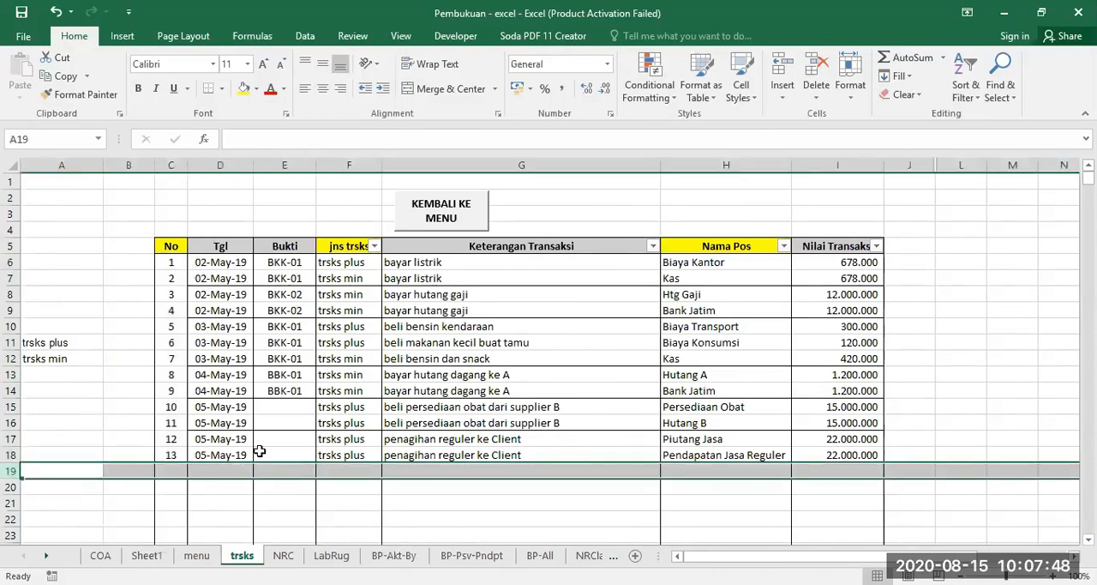
pyautogui.click(221, 472)
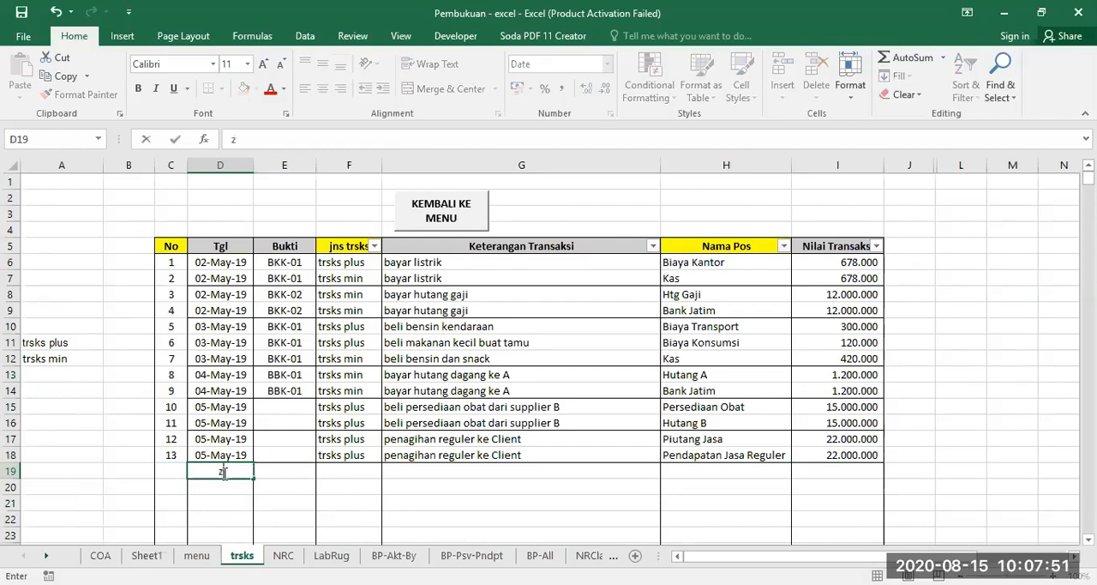
pyautogui.press('Return')
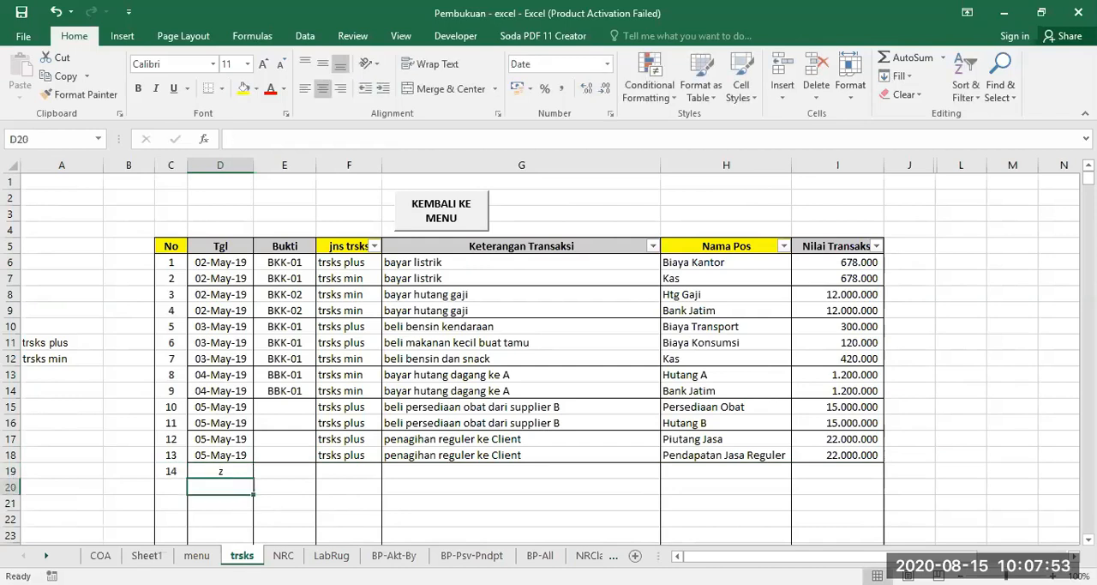
pyautogui.click(229, 472)
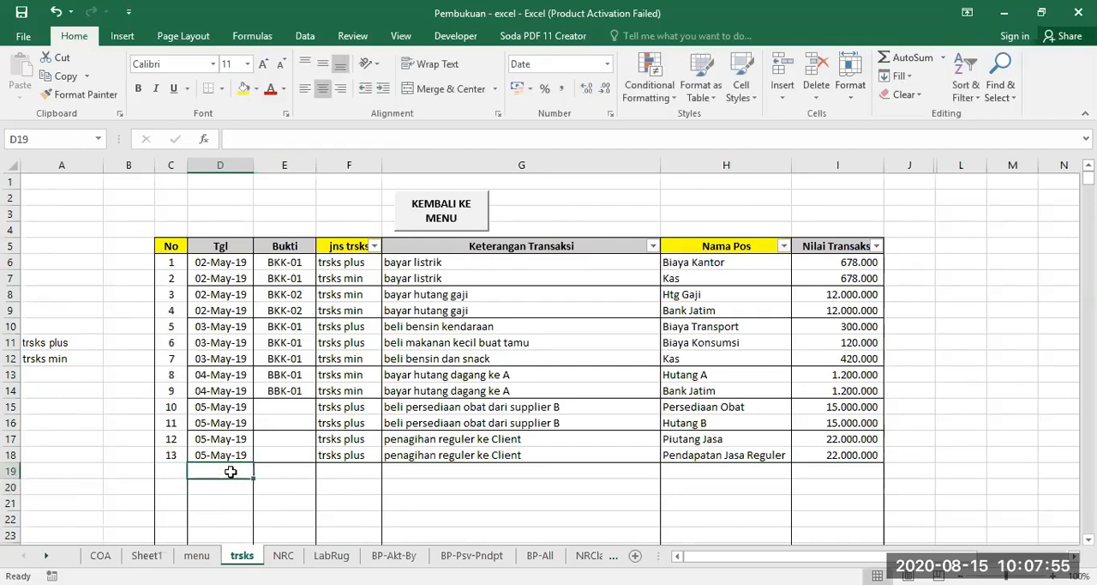
# Enter the comparison formula =IF($D6="";"";1) in B6, beside the first numbered transaction.
pyautogui.click(171, 261)
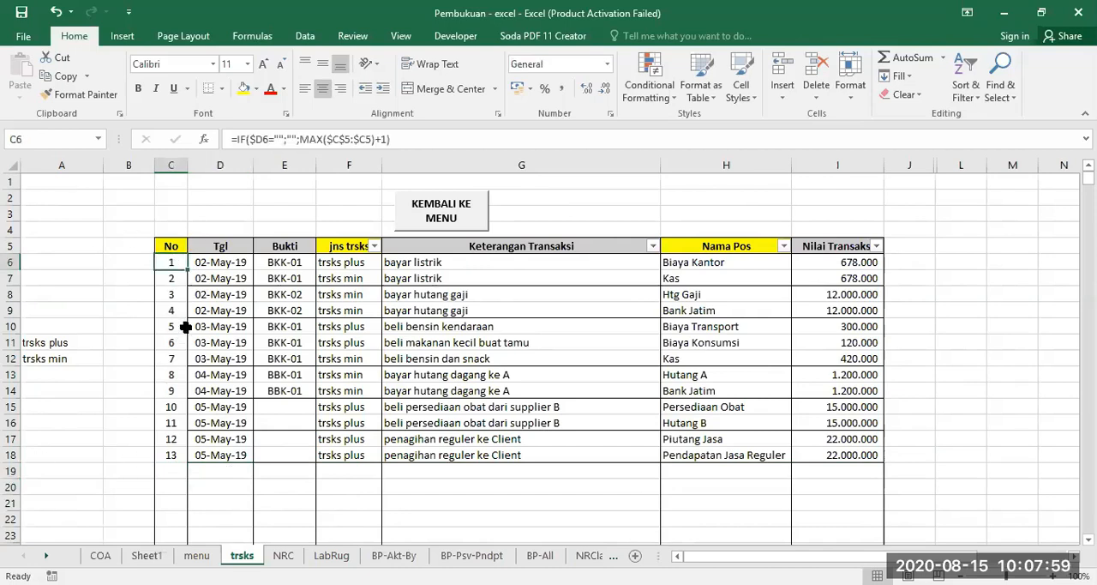
pyautogui.click(132, 261)
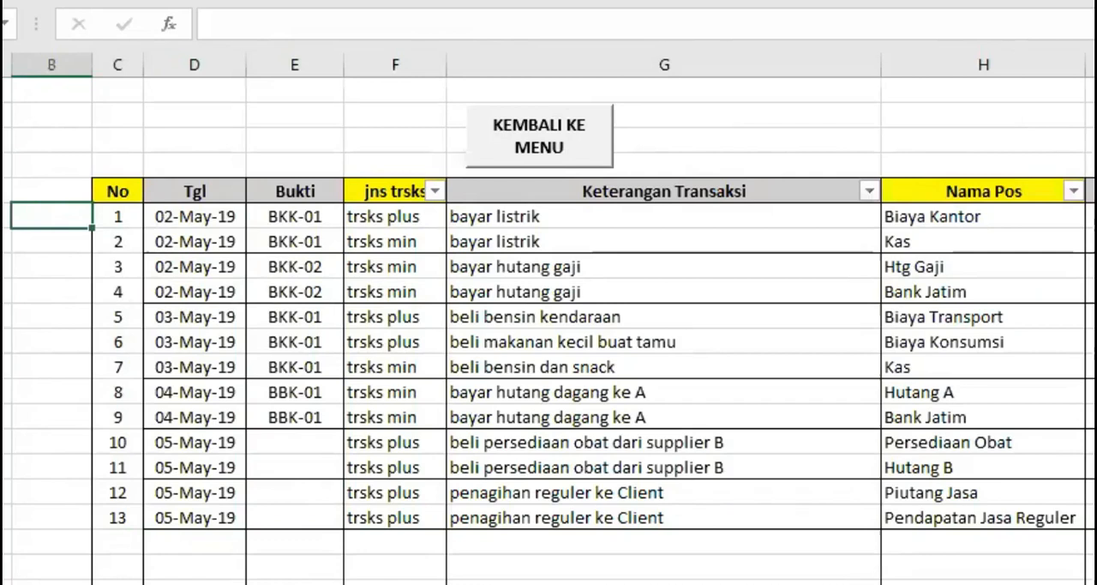
pyautogui.write('=I')
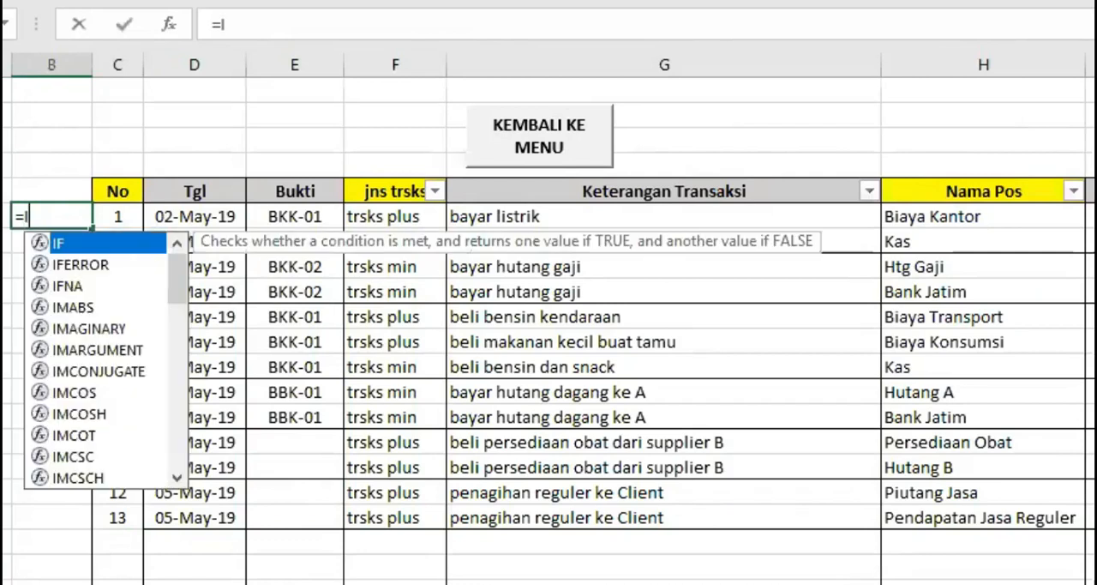
pyautogui.press('Tab')
pyautogui.write('$D6')
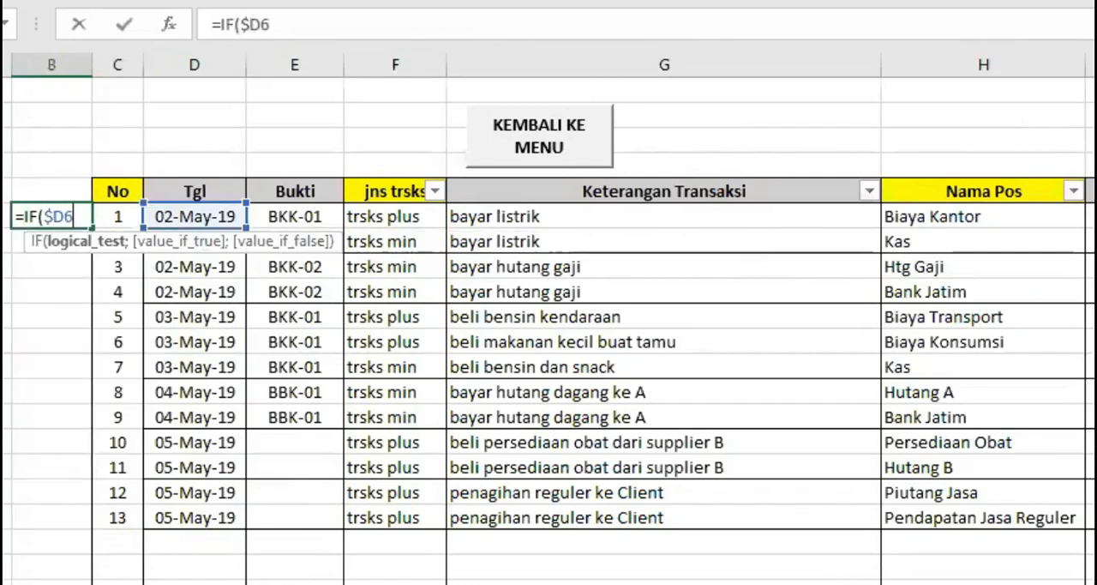
pyautogui.write('=""')
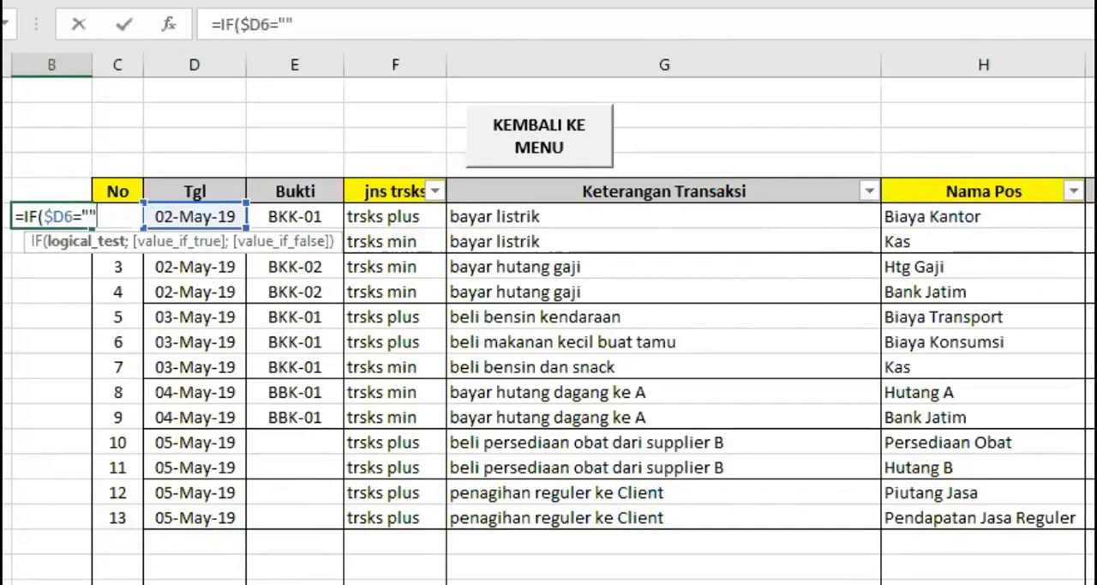
pyautogui.write(';""')
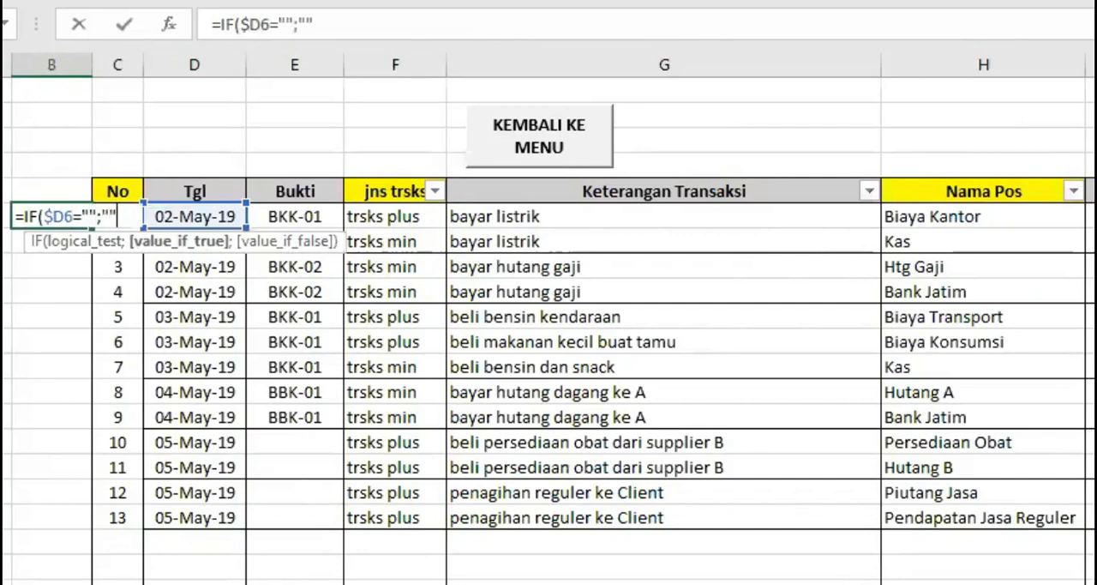
pyautogui.write(';')
pyautogui.write(';1)')
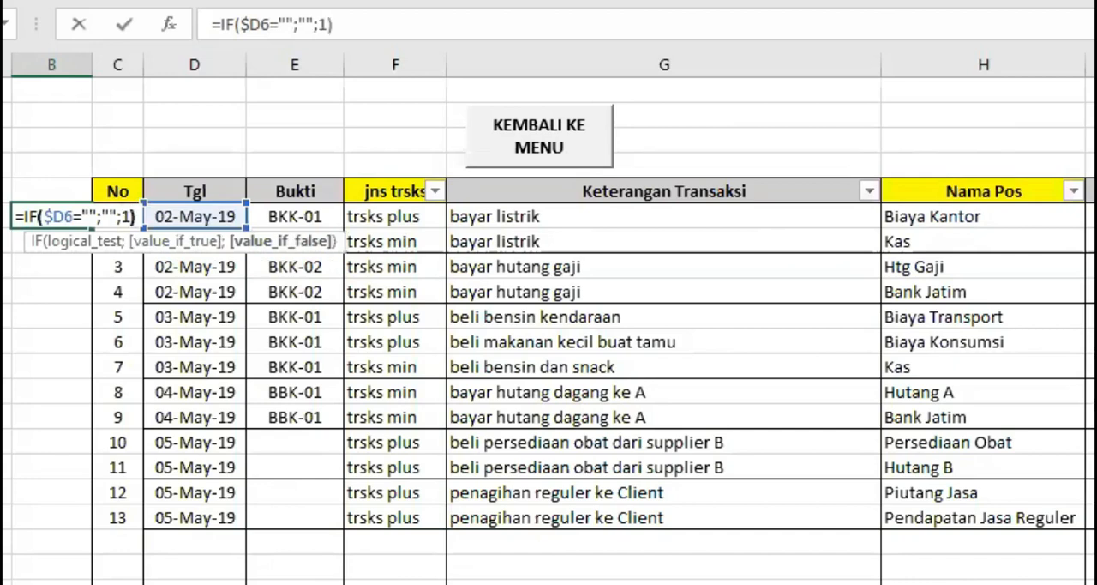
pyautogui.press('Return')
# Centre the contents of column B and copy the B6 formula down to B7.
pyautogui.click(51, 64)
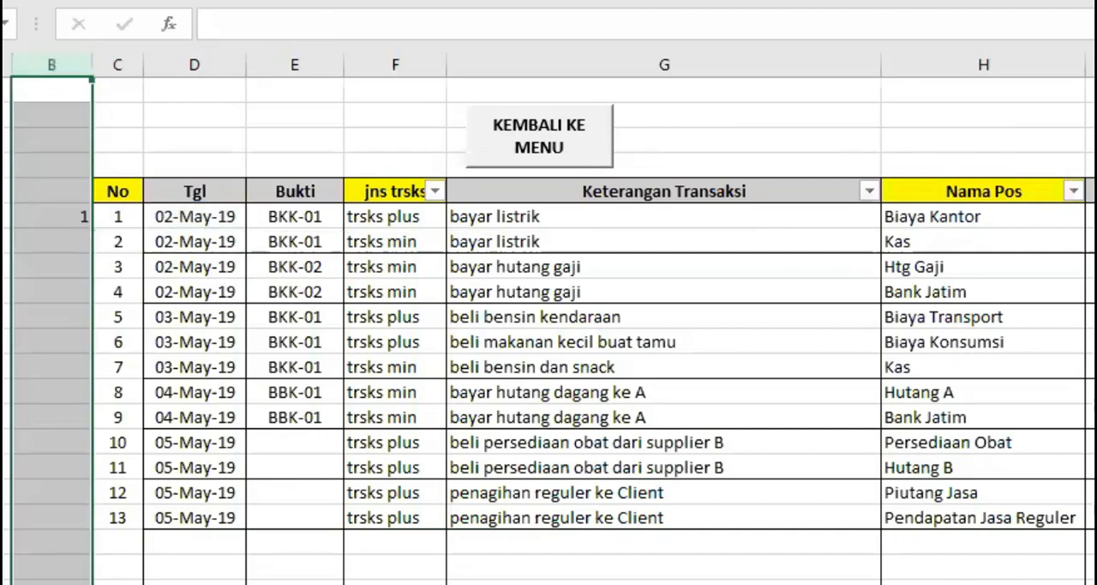
pyautogui.click(57, 245)
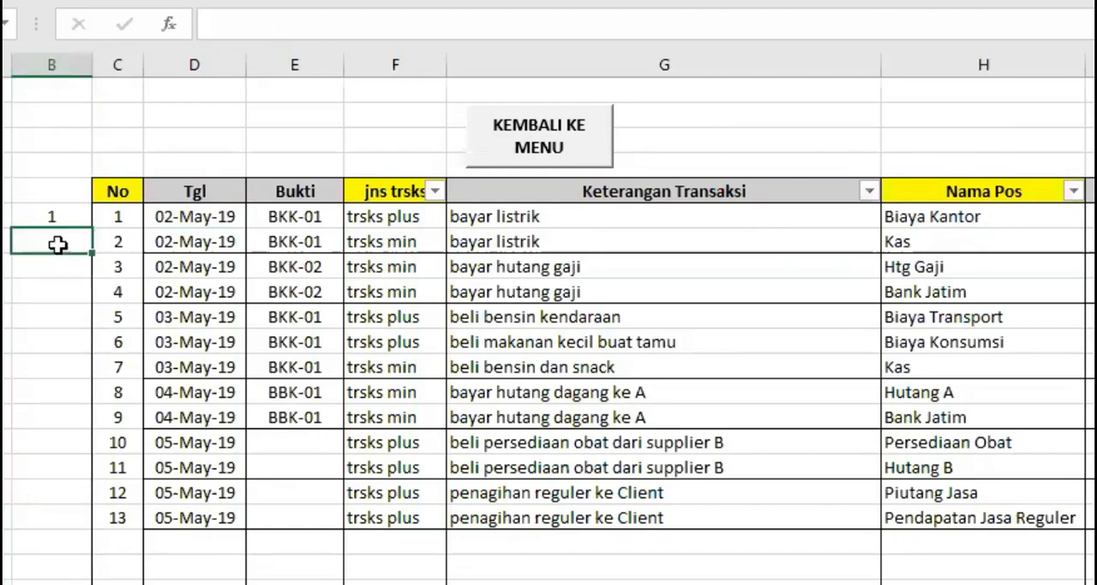
pyautogui.click(58, 216)
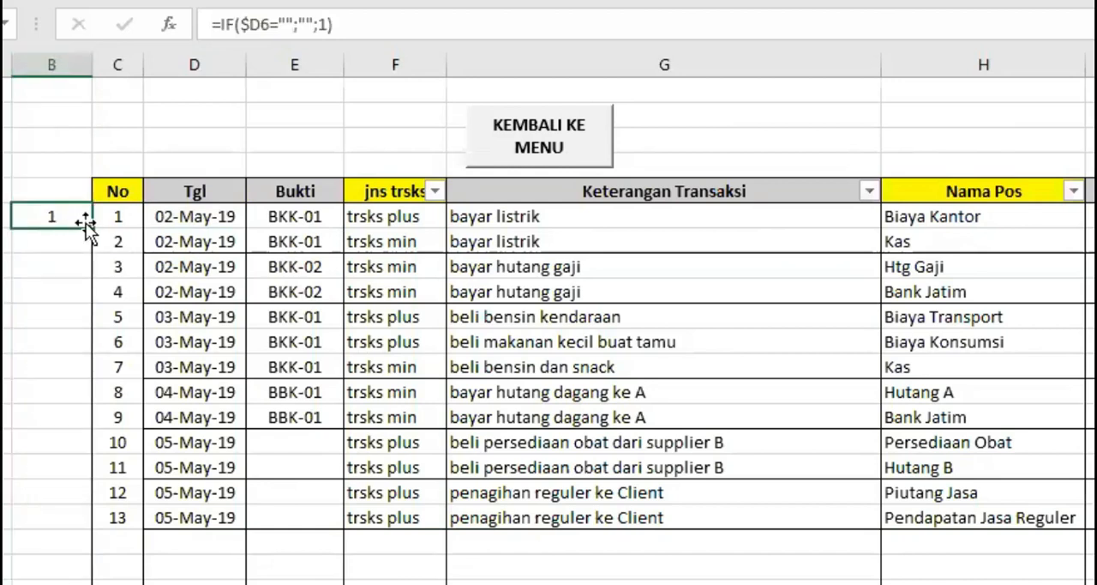
pyautogui.moveTo(89, 226)
pyautogui.mouseDown()
pyautogui.moveTo(85, 255)
pyautogui.moveTo(90, 242)
pyautogui.mouseUp()
pyautogui.click(89, 241)
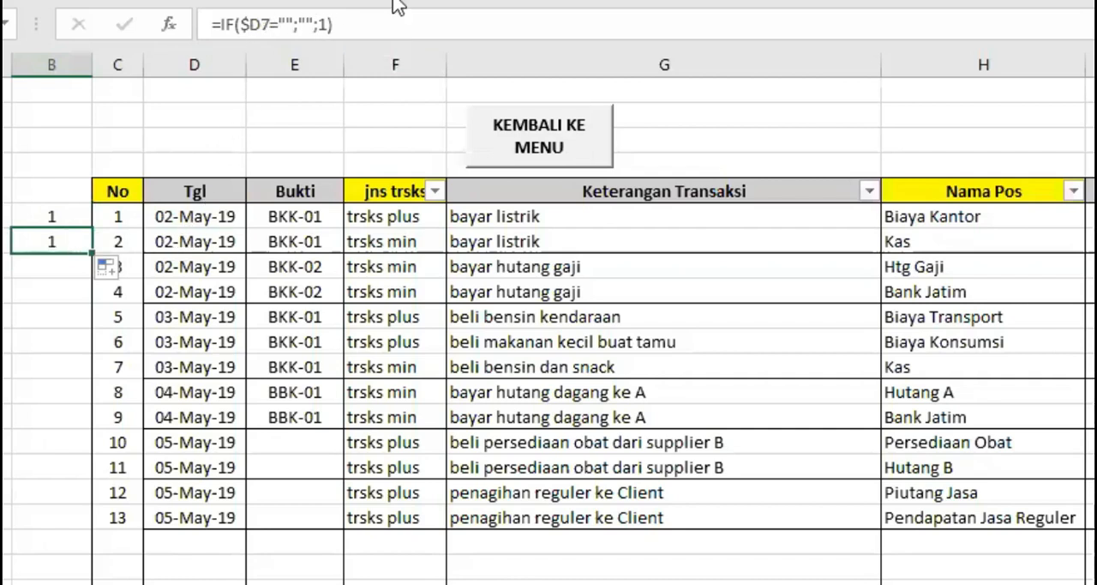
# Change the value if false in the B7 formula to $B6+1.
pyautogui.click(321, 14)
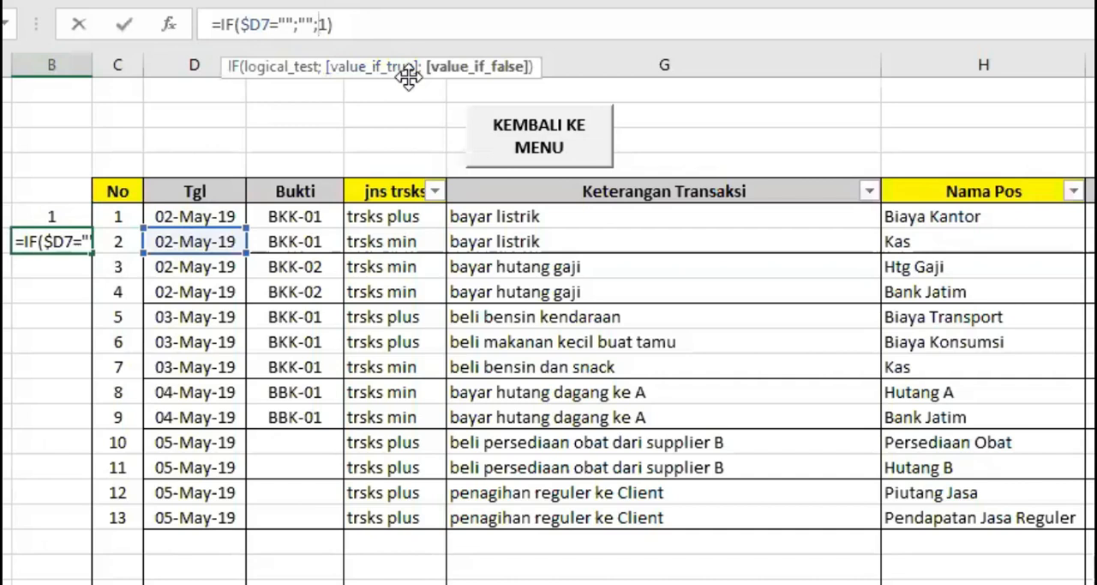
pyautogui.write('$')
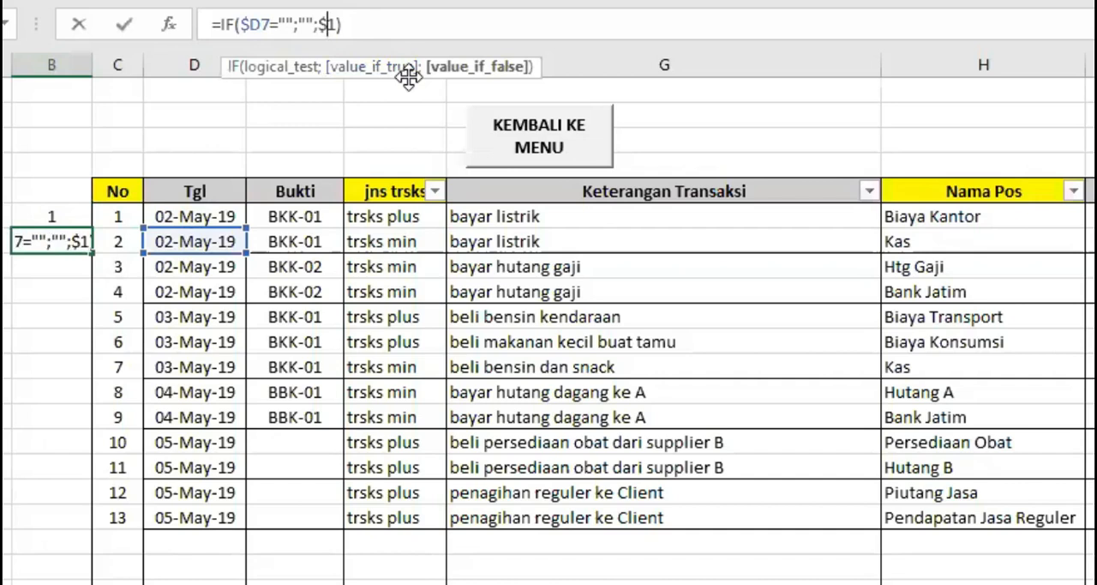
pyautogui.write('B6')
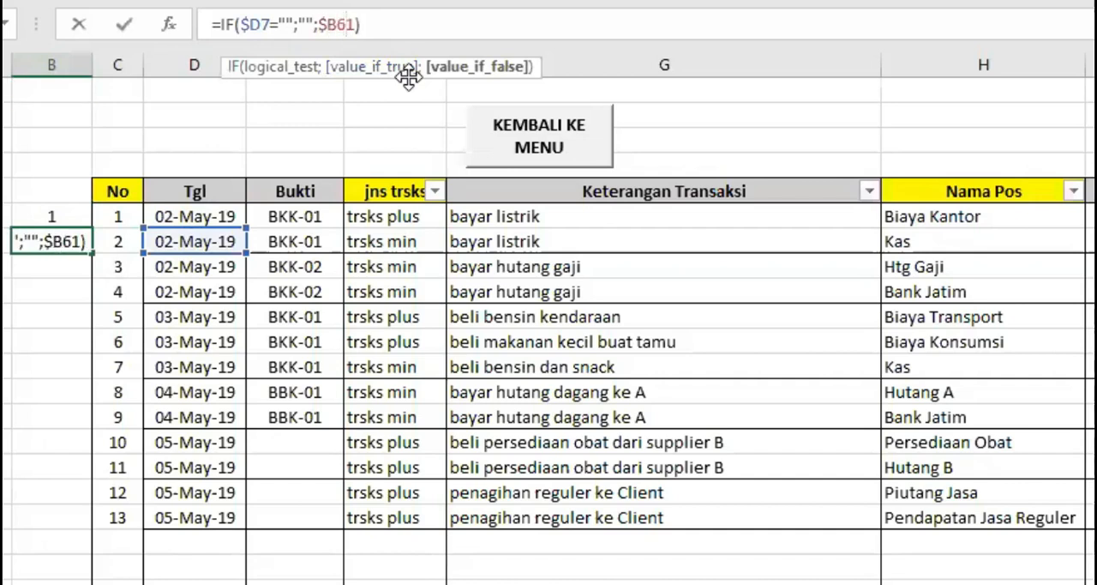
pyautogui.write('+1')
pyautogui.press('Return')
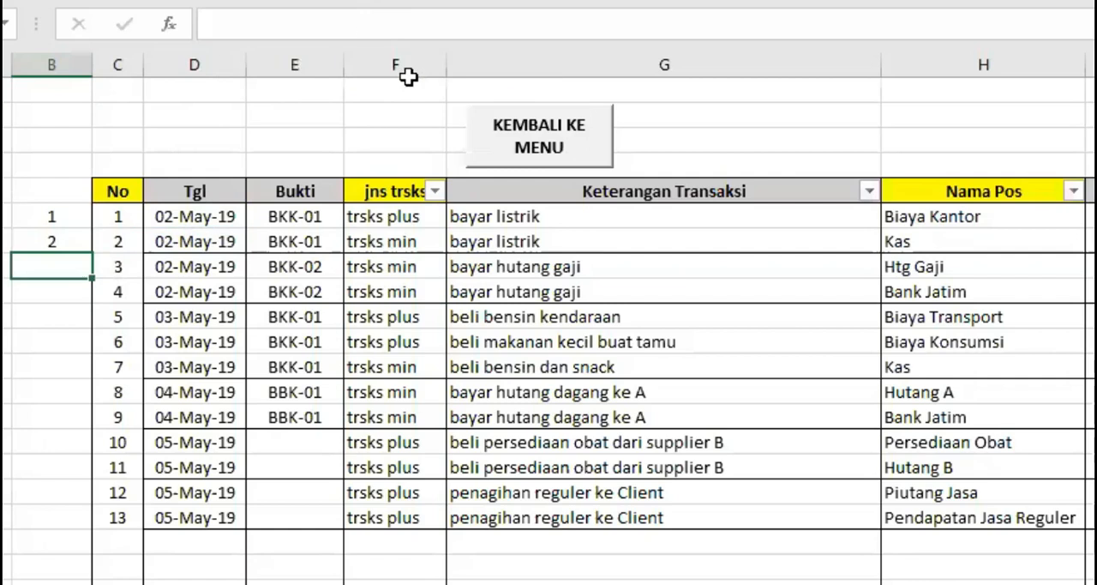
# Fill the B7 formula down column B alongside the remaining transactions.
pyautogui.click(70, 243)
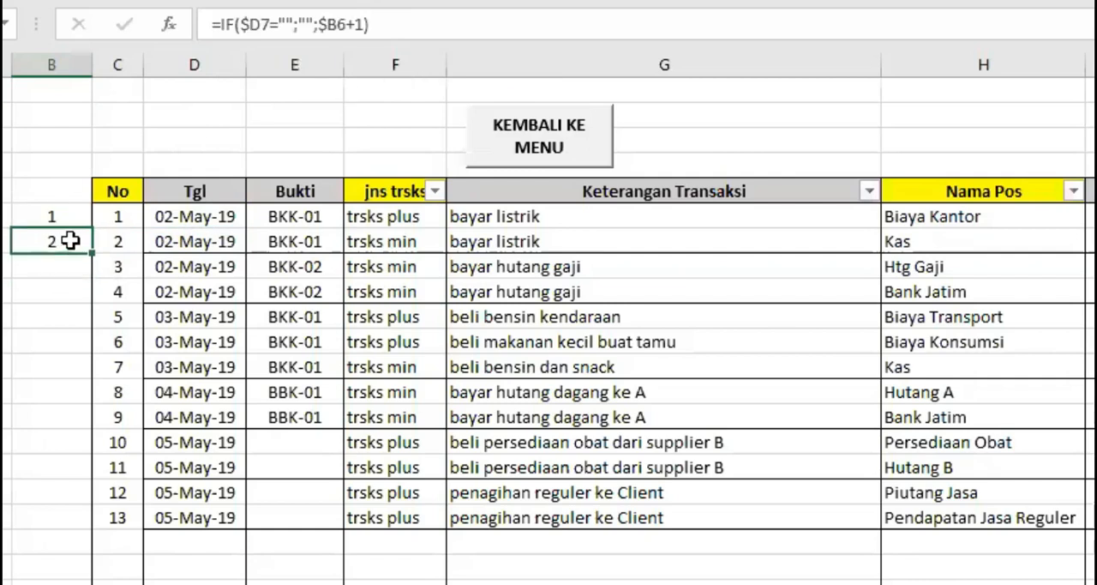
pyautogui.moveTo(90, 253); pyautogui.dragTo(94, 534)
pyautogui.scroll(10, 166, 515)
pyautogui.click(154, 369)
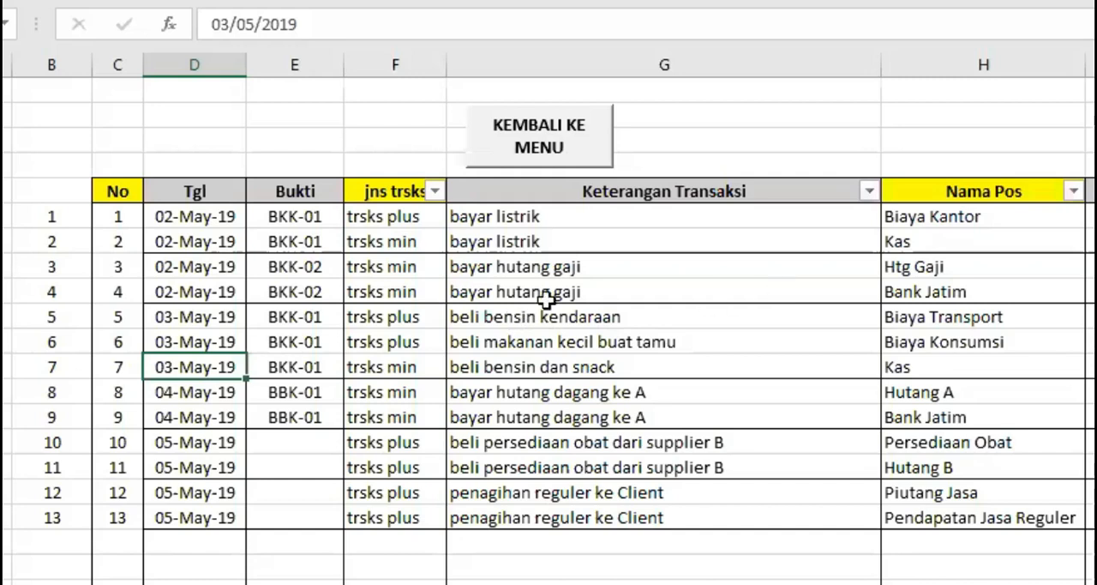
# Delete the entire sheet row of the "beli bensin kendaraan" transaction to test both numbering methods.
pyautogui.click(0, 317)
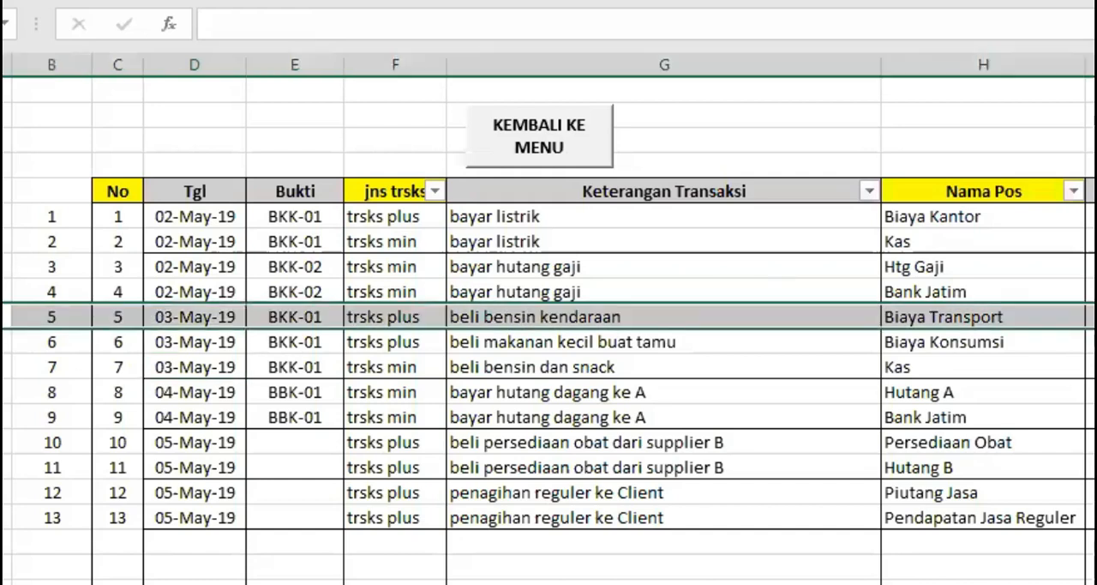
pyautogui.rightClick(1, 313)
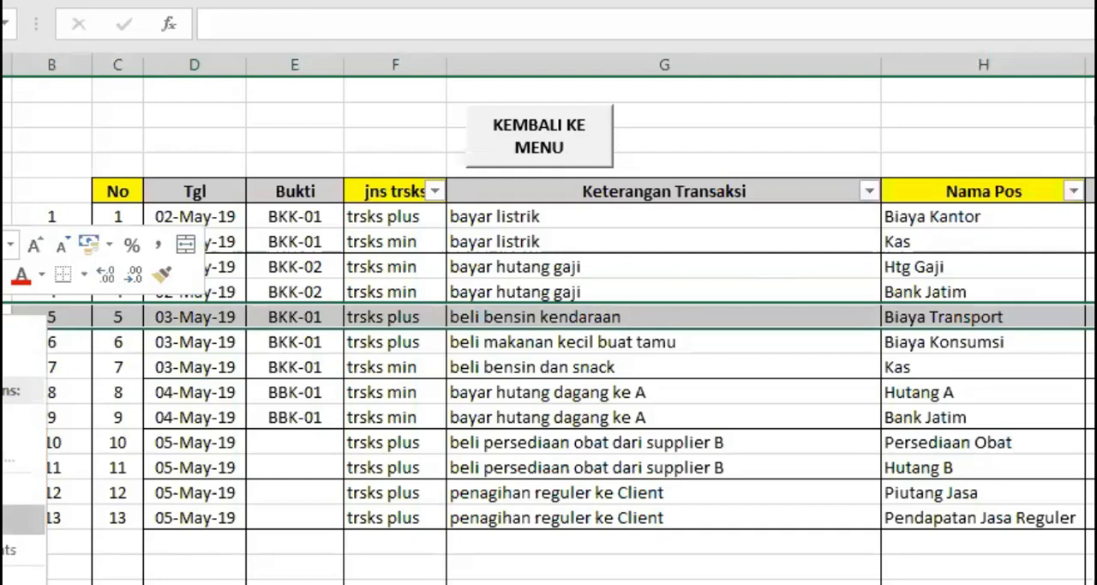
pyautogui.click(22, 517)
pyautogui.click(139, 352)
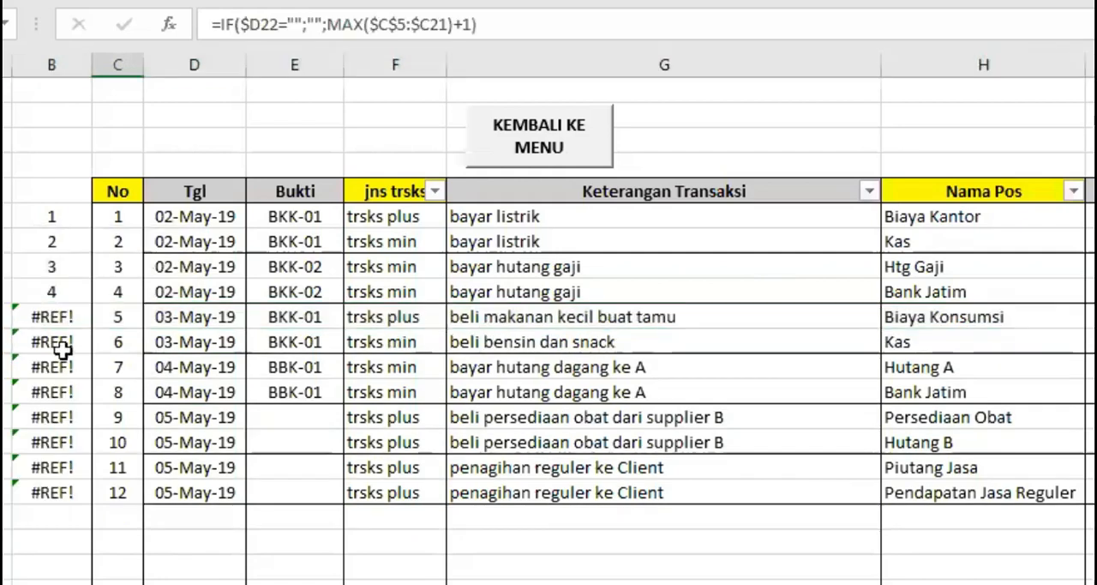
# Compare the formulas in B8 and B10 with the MAX-based numbering formula in C10.
pyautogui.click(52, 262)
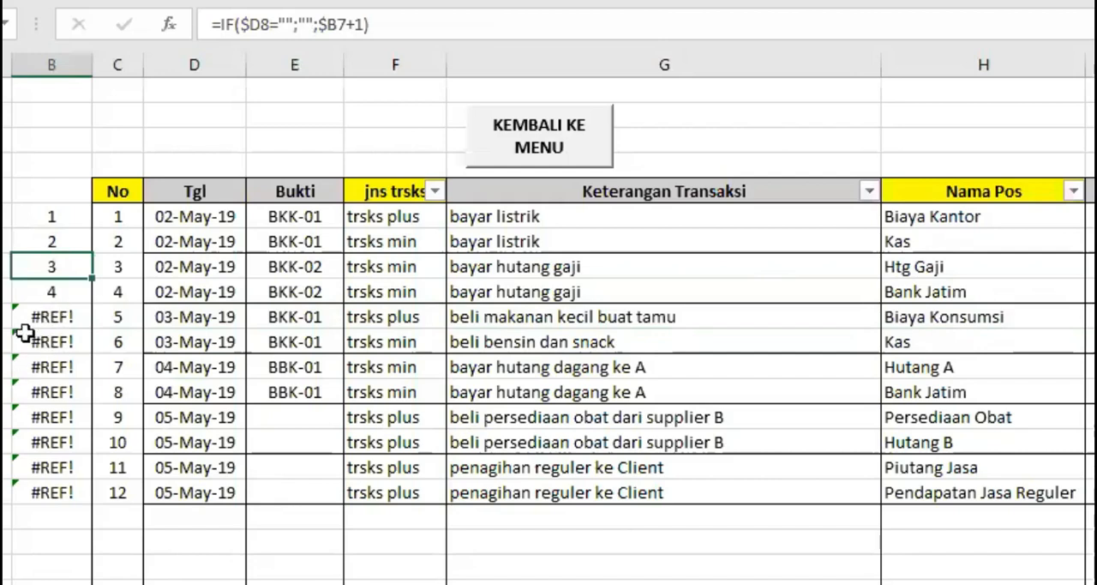
pyautogui.click(56, 319)
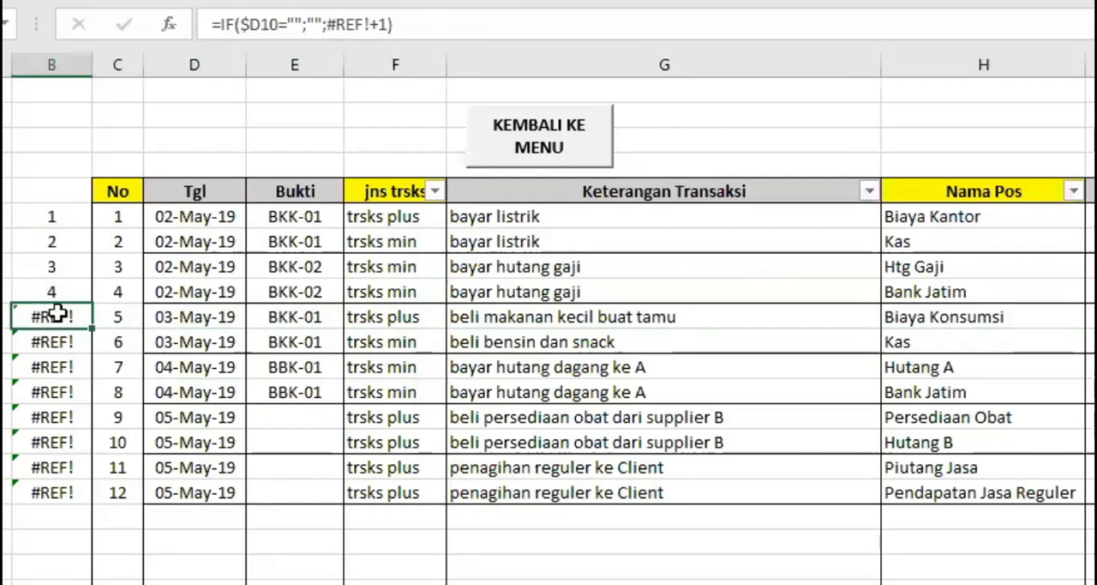
pyautogui.click(115, 317)
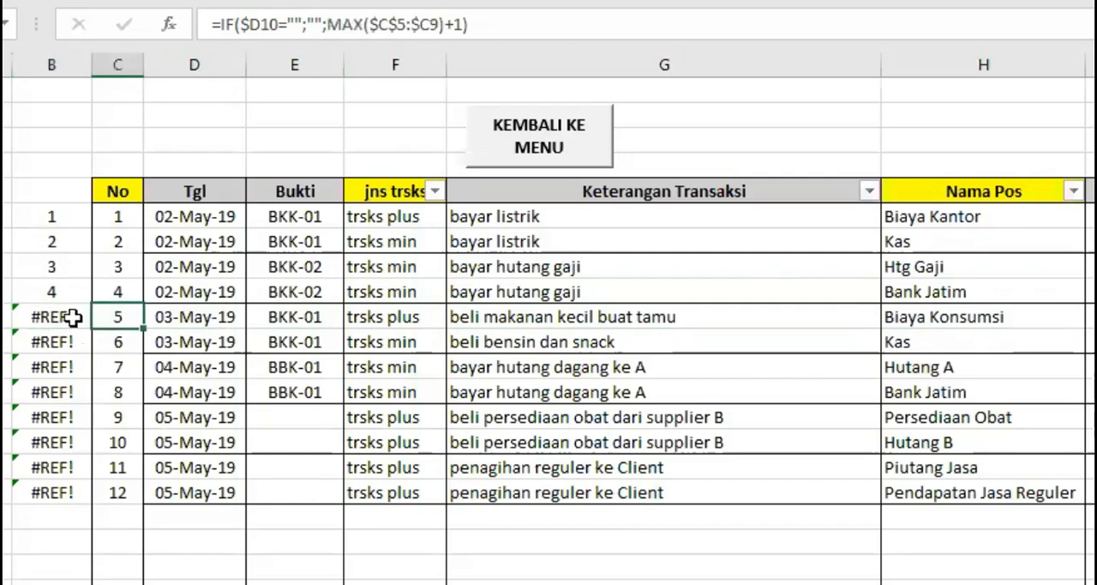
# Clear the comparison formulas from column B and return to the numbering formula in C6.
pyautogui.click(52, 60)
pyautogui.press('Delete')
pyautogui.click(118, 216)
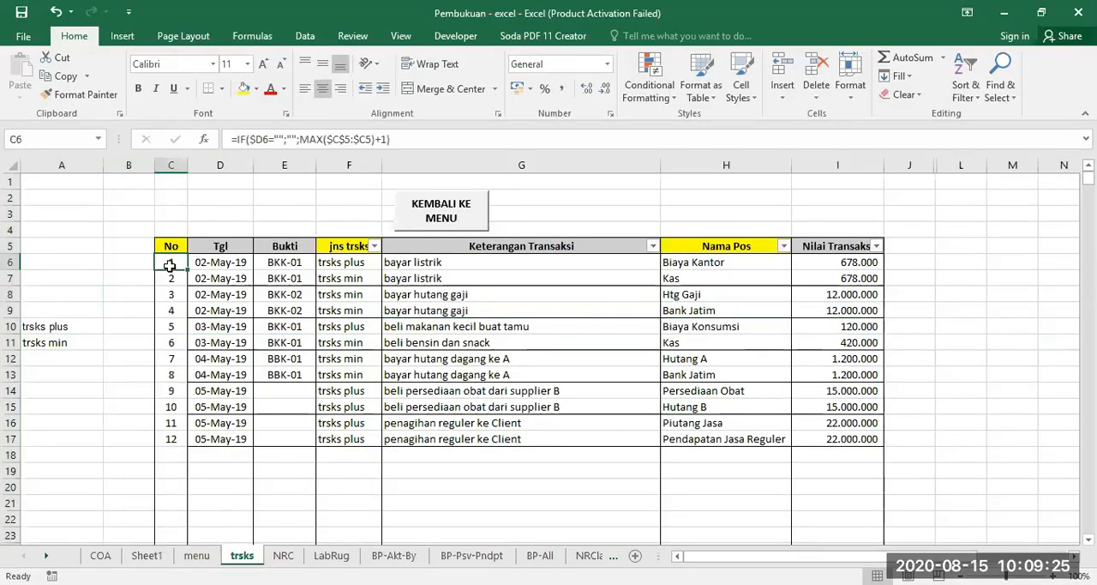
# Examine how the jns trsks types in F6 and F7 pair with the Nama Pos accounts for the bayar listrik transactions.
pyautogui.click(350, 261)
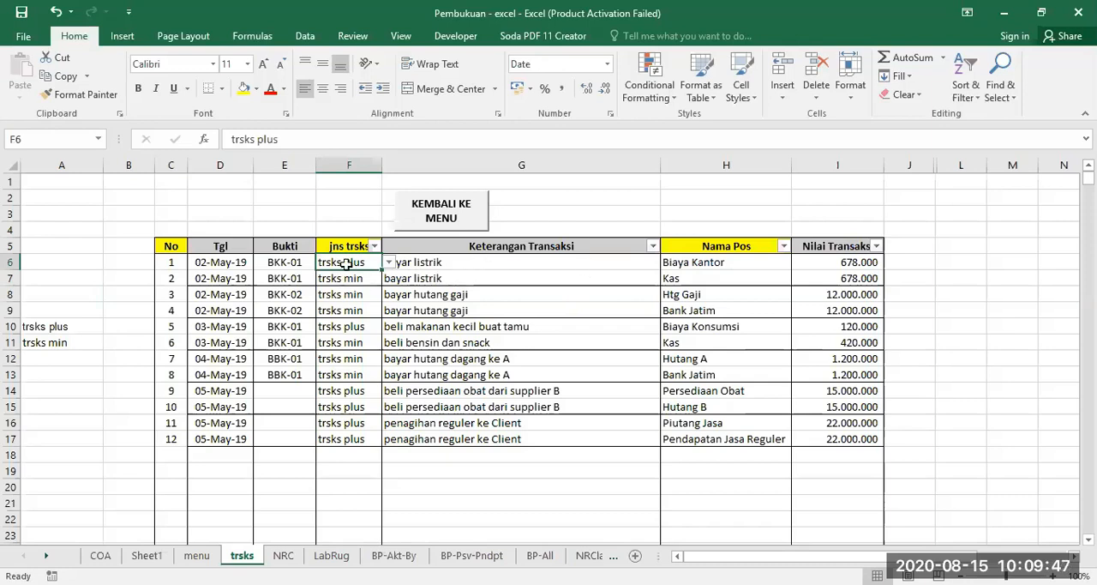
pyautogui.click(481, 279)
pyautogui.click(339, 276)
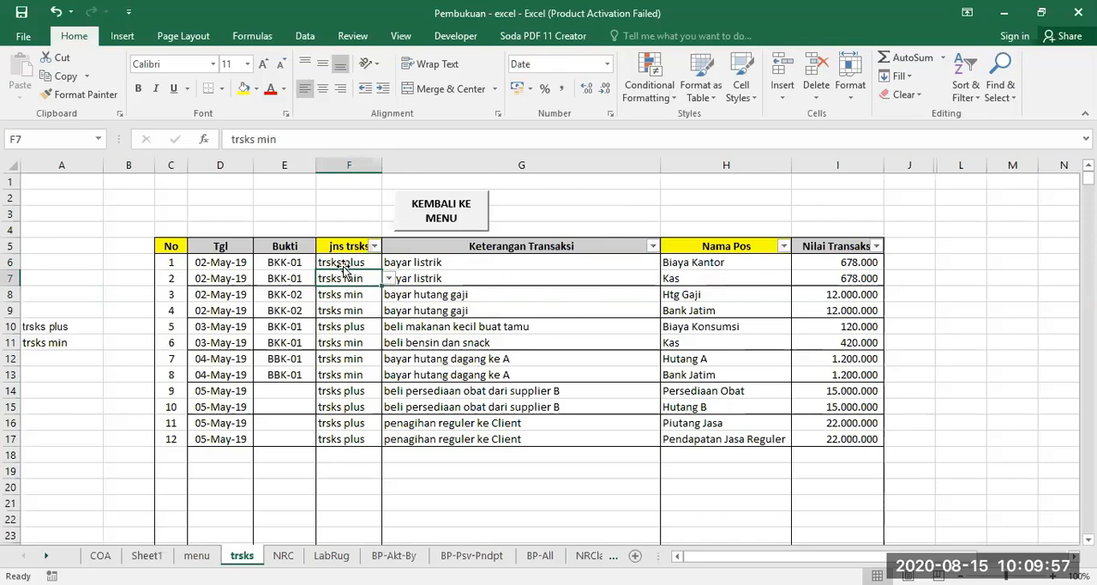
pyautogui.click(343, 265)
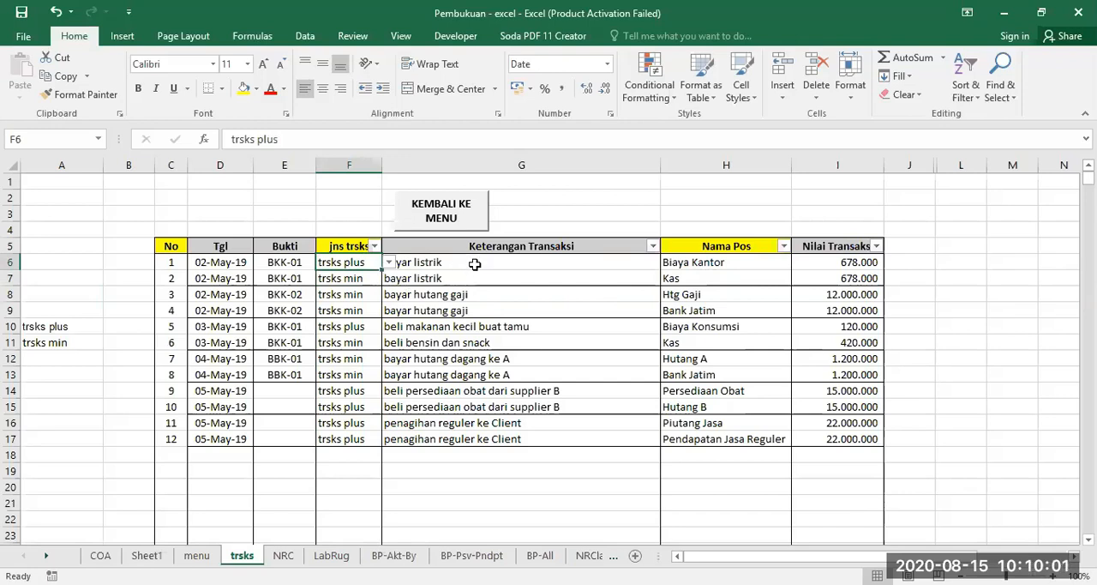
pyautogui.click(705, 263)
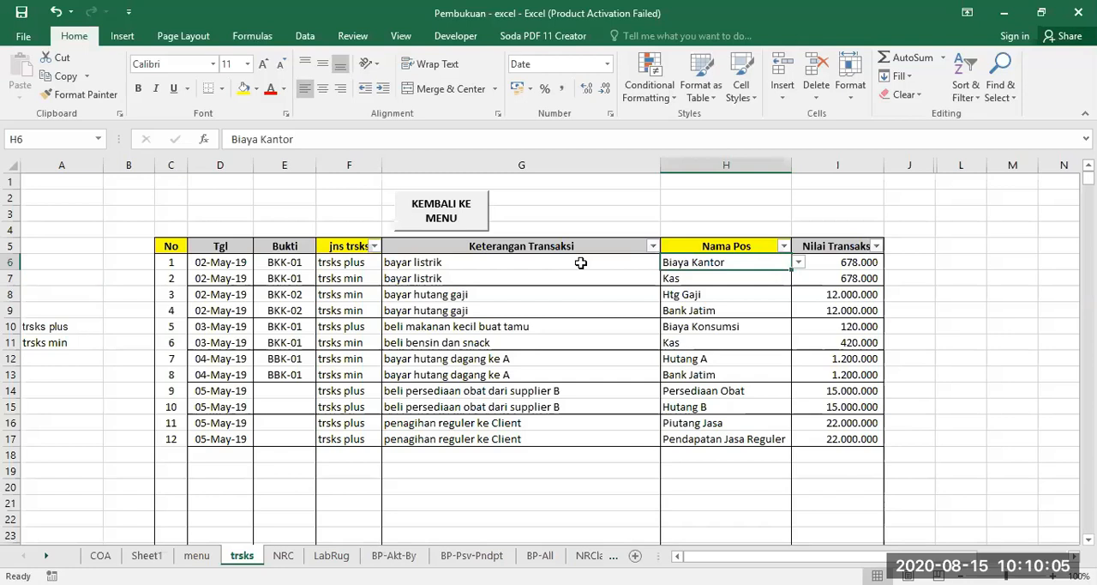
pyautogui.click(346, 265)
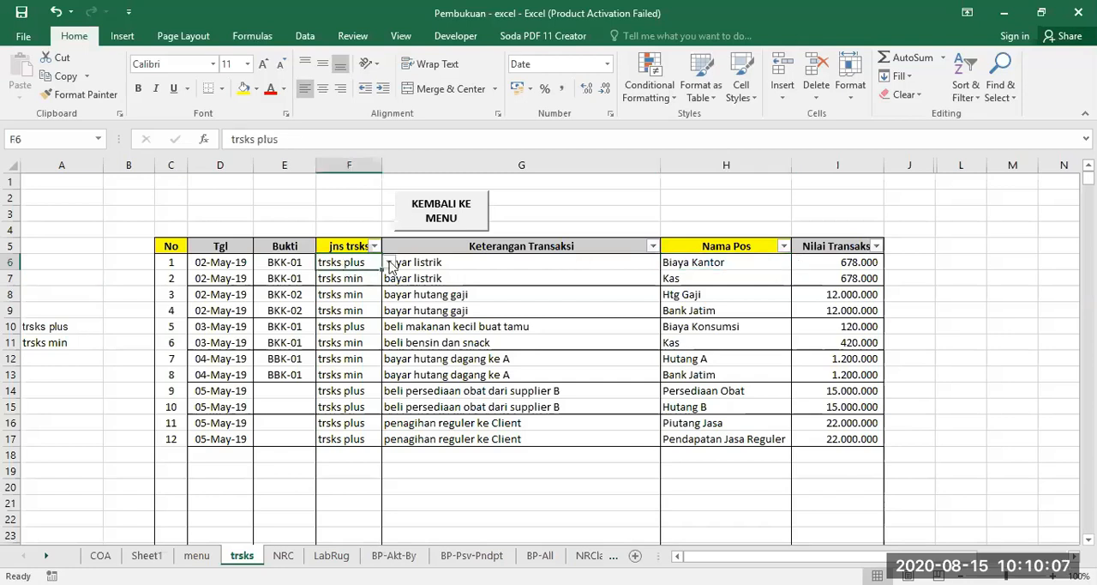
pyautogui.click(390, 264)
pyautogui.click(342, 277)
pyautogui.click(707, 278)
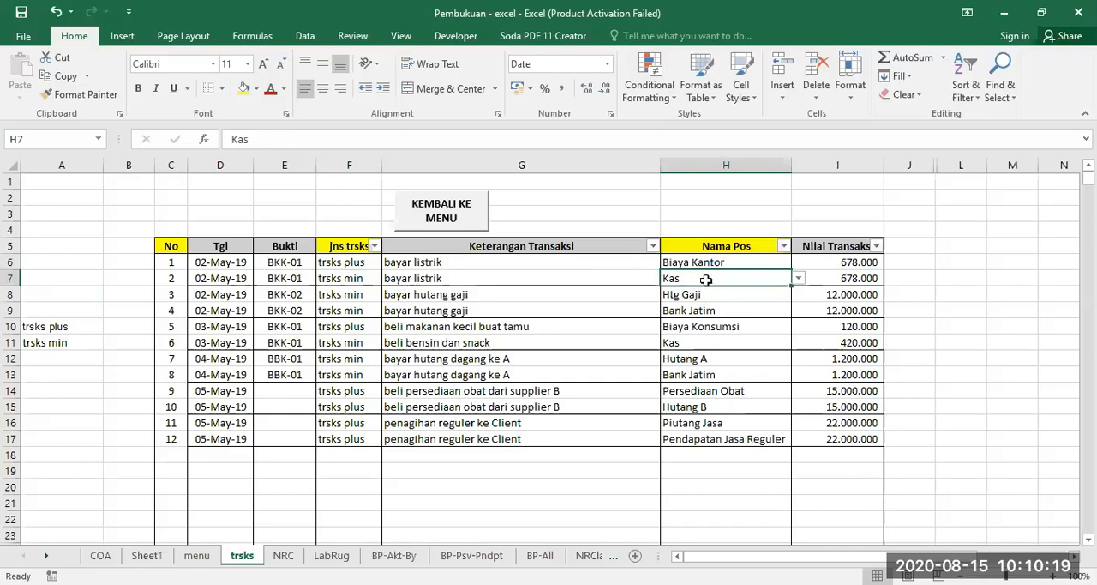
# Clear the transaction types in the jns trsks column from F6 downward.
pyautogui.click(348, 278)
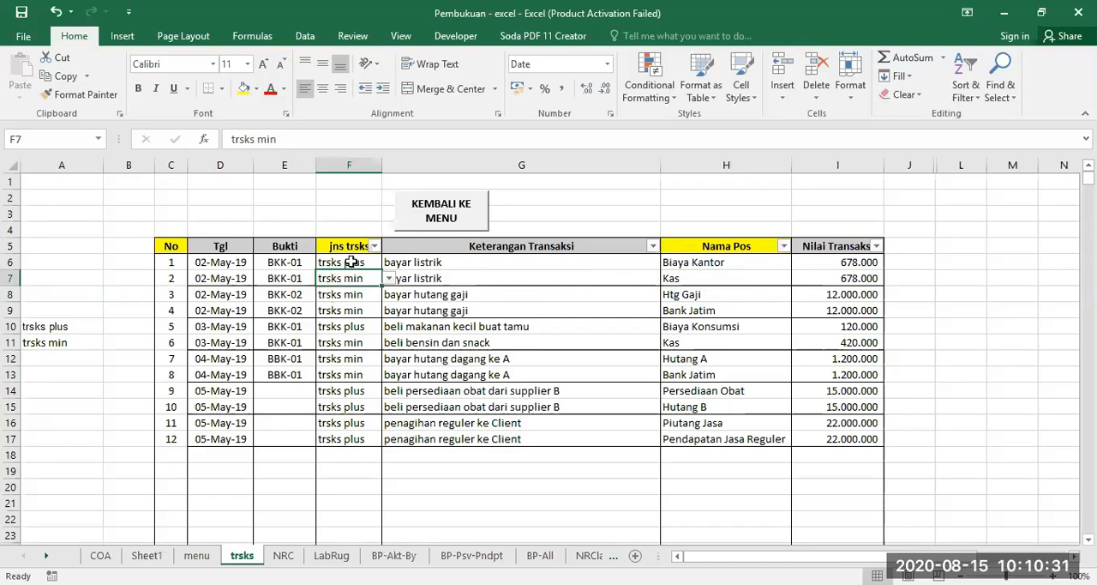
pyautogui.moveTo(352, 263); pyautogui.dragTo(329, 544)
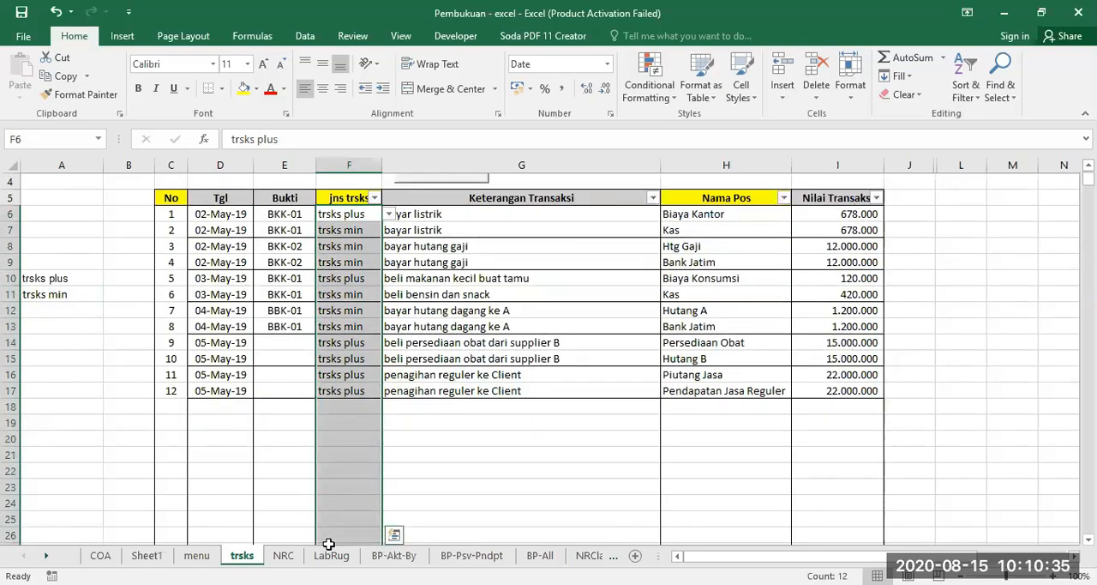
pyautogui.press('Delete')
# Erase the mixed data validation settings of the selected jns trsks cells so that they allow any value.
pyautogui.click(305, 36)
pyautogui.click(704, 94)
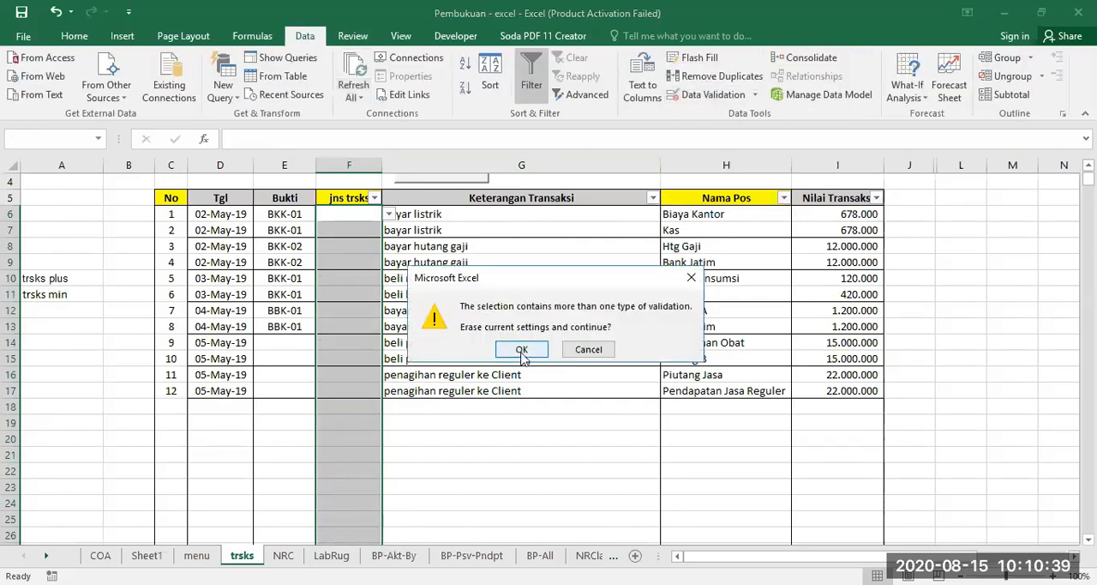
pyautogui.click(523, 349)
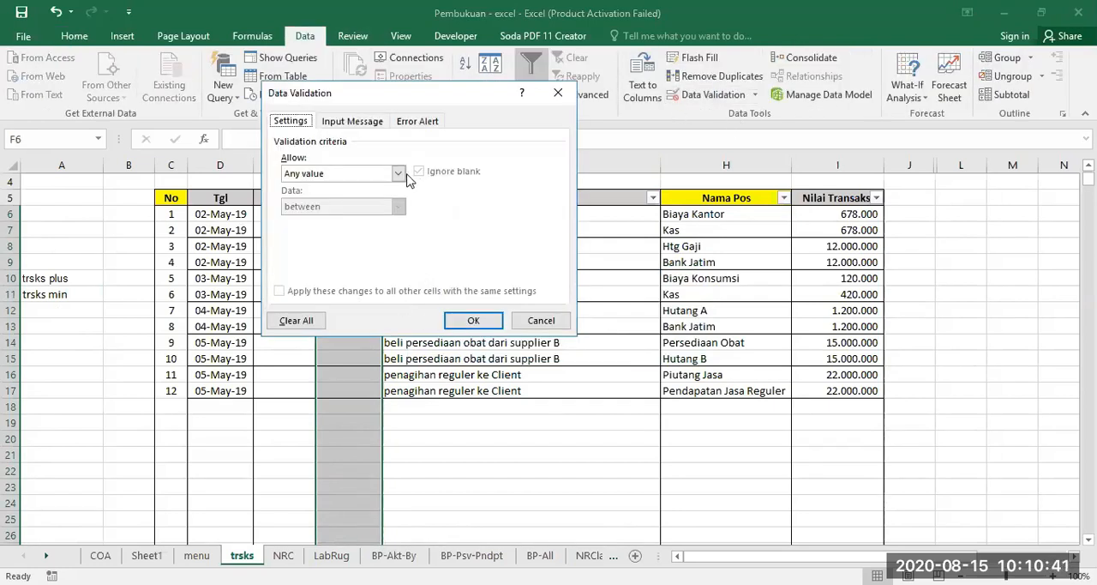
pyautogui.click(470, 324)
# Check F7 for a dropdown and review the source entries trsks plus and trsks min in A10:A11.
pyautogui.click(354, 229)
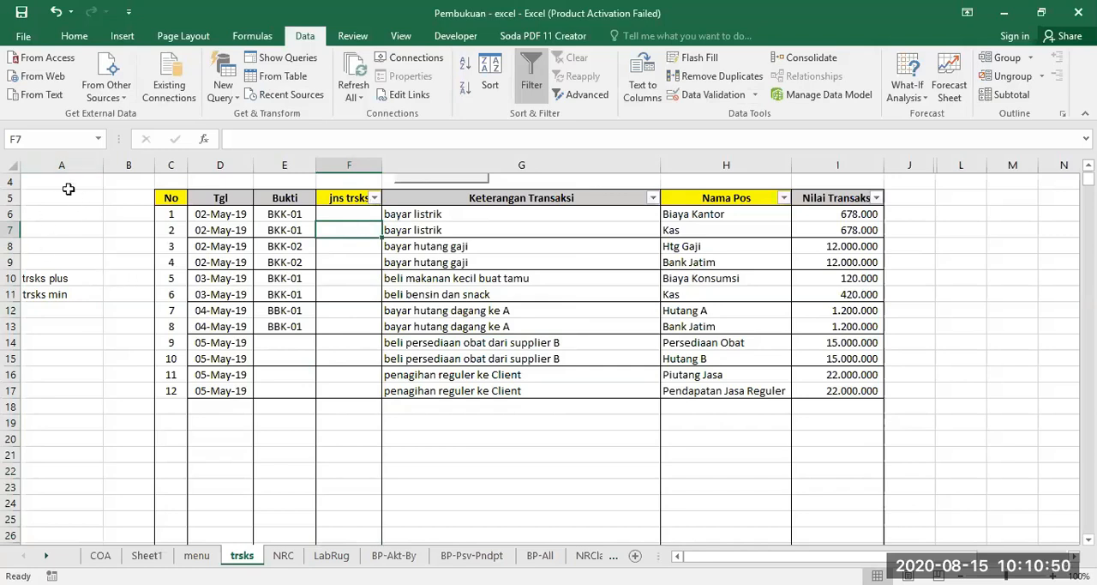
pyautogui.click(43, 278)
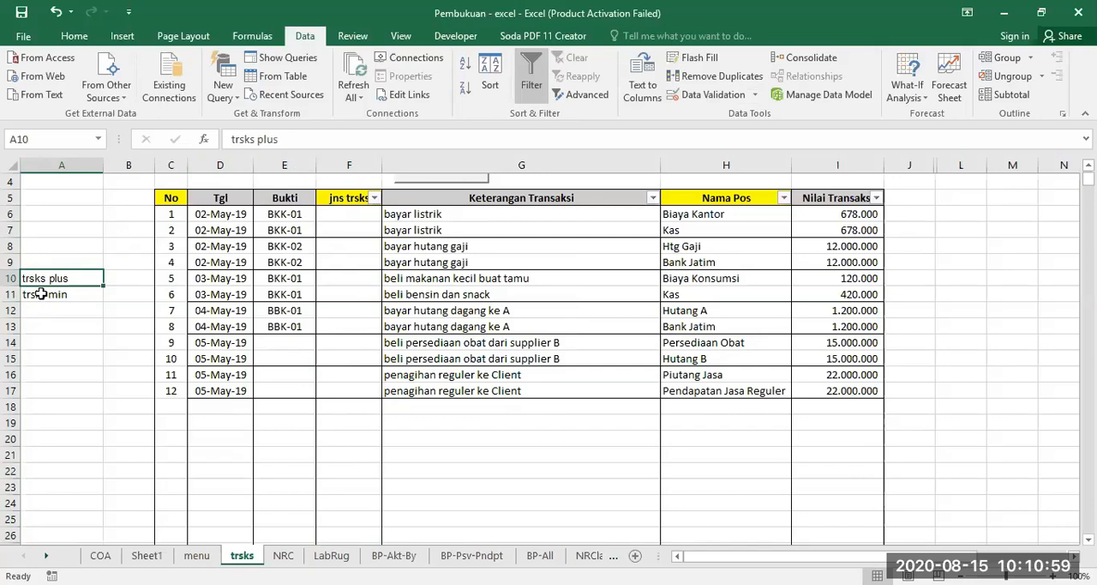
pyautogui.click(40, 233)
pyautogui.click(72, 182)
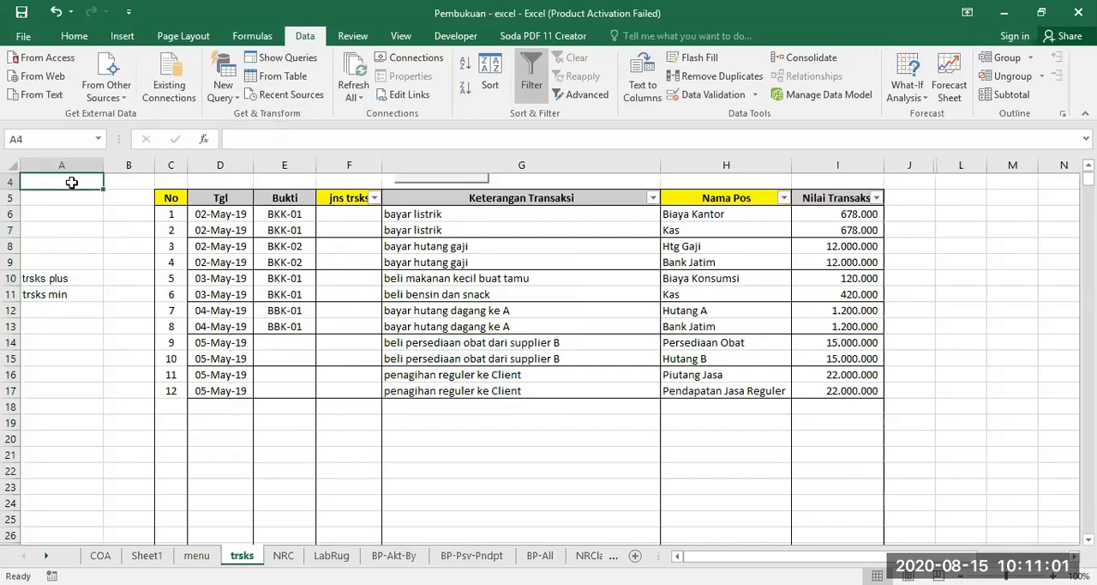
pyautogui.scroll(1, 72, 182)
pyautogui.click(285, 195)
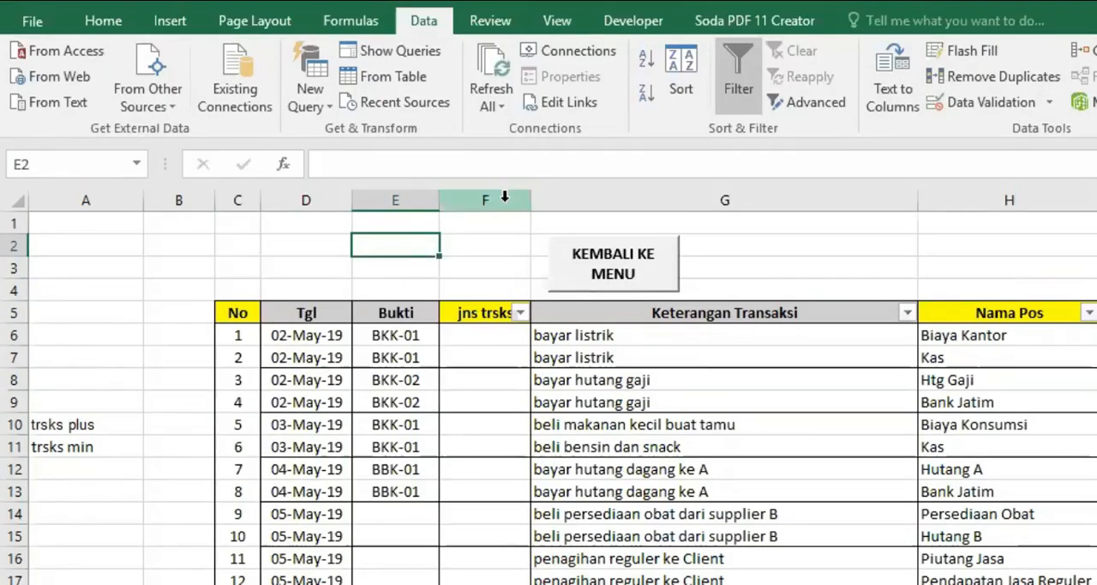
# Select the jns trsks cells from F6 downward and open their data validation settings.
pyautogui.click(349, 164)
pyautogui.moveTo(486, 335); pyautogui.dragTo(482, 583)
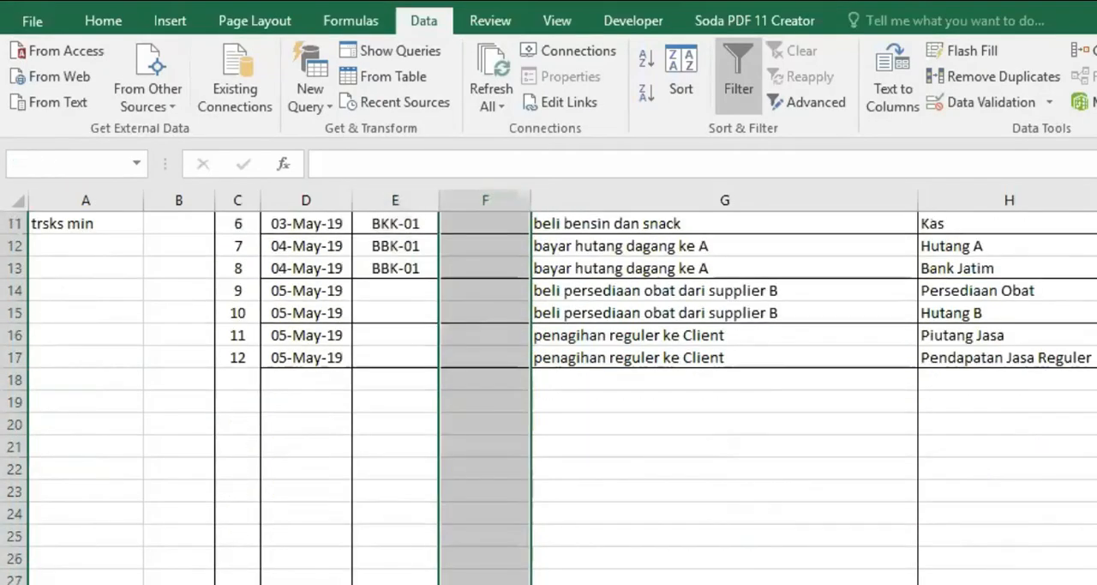
pyautogui.scroll(4, 526, 489)
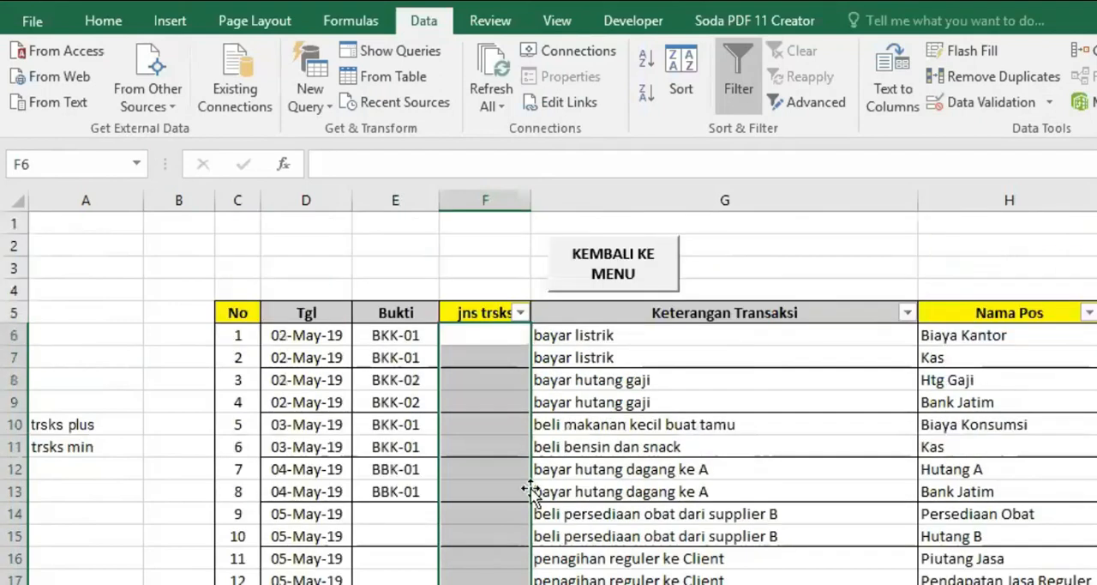
pyautogui.click(103, 20)
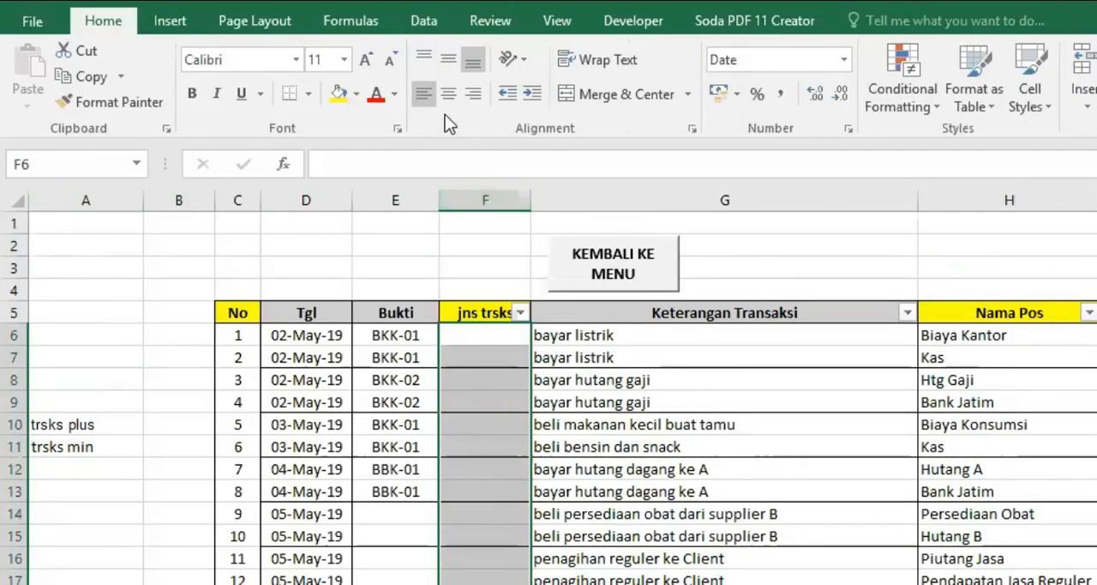
pyautogui.click(424, 22)
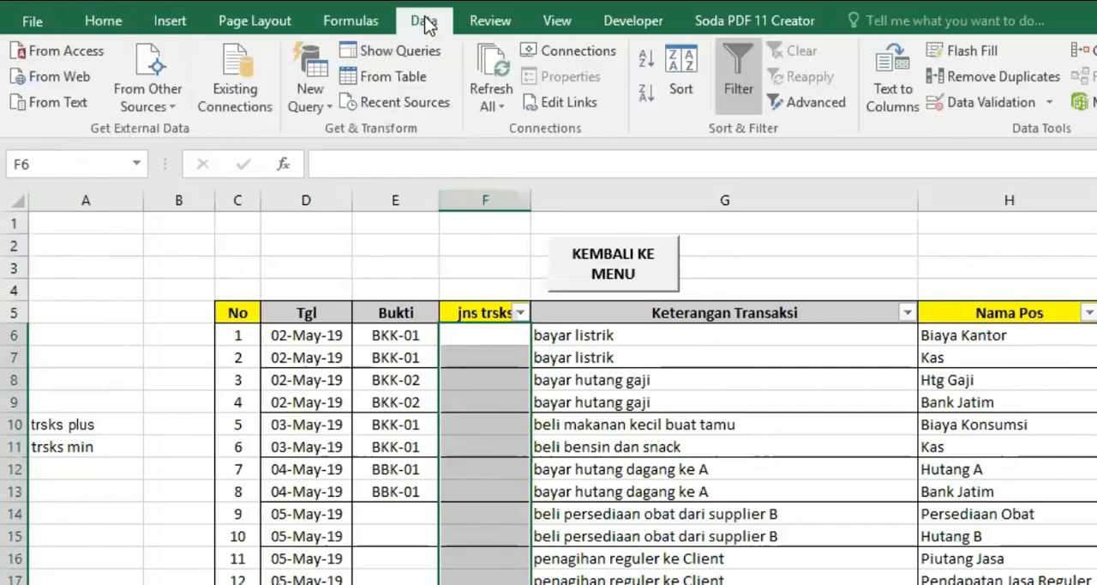
pyautogui.click(972, 108)
pyautogui.click(677, 452)
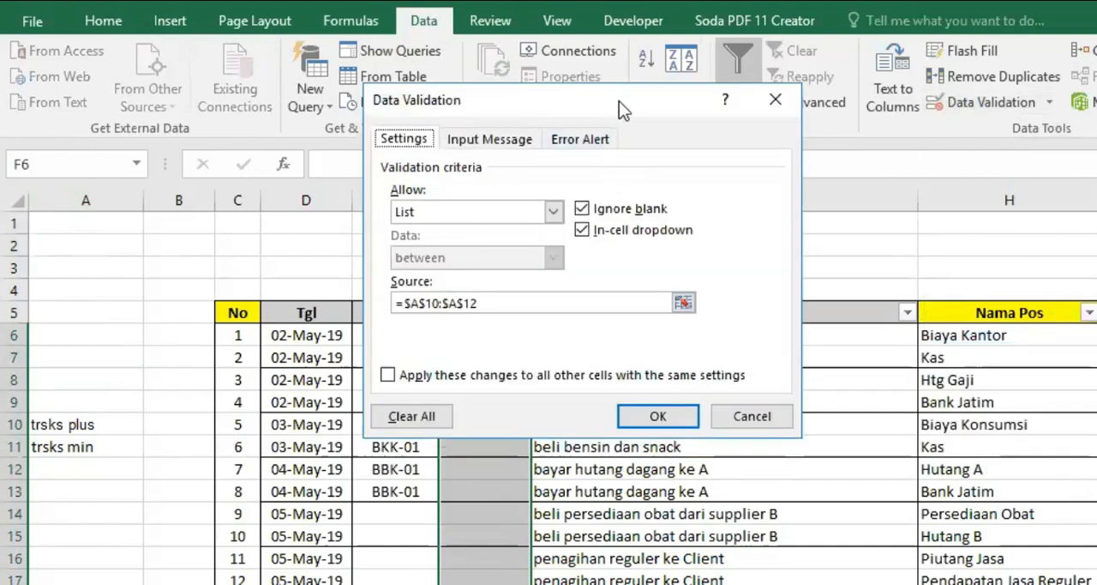
# Switch the allowed validation criteria to Any value and back to List for the jns trsks cells.
pyautogui.moveTo(619, 101); pyautogui.dragTo(864, 250)
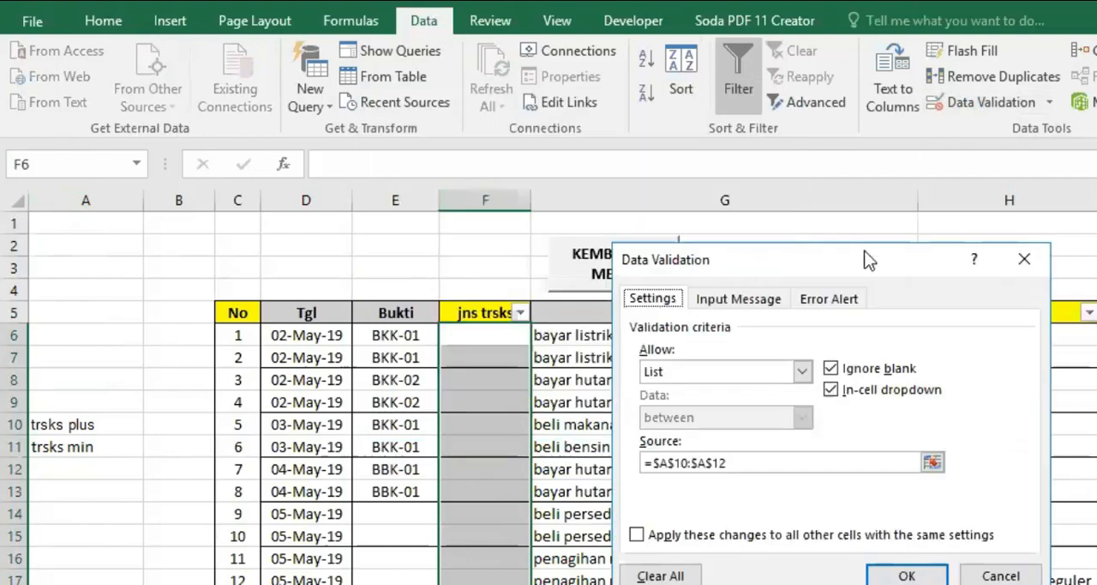
pyautogui.click(803, 374)
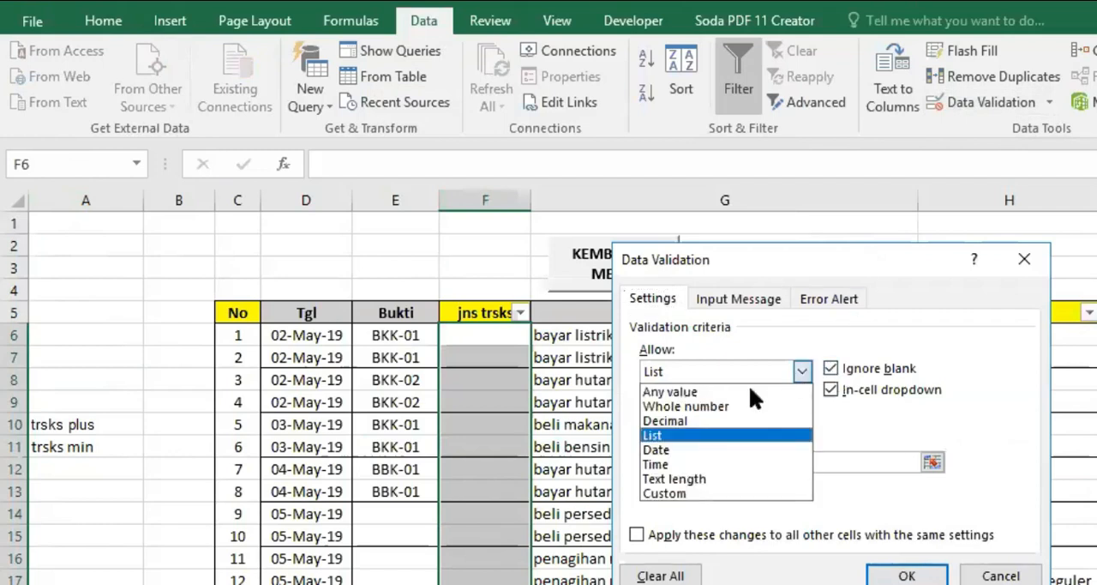
pyautogui.click(708, 392)
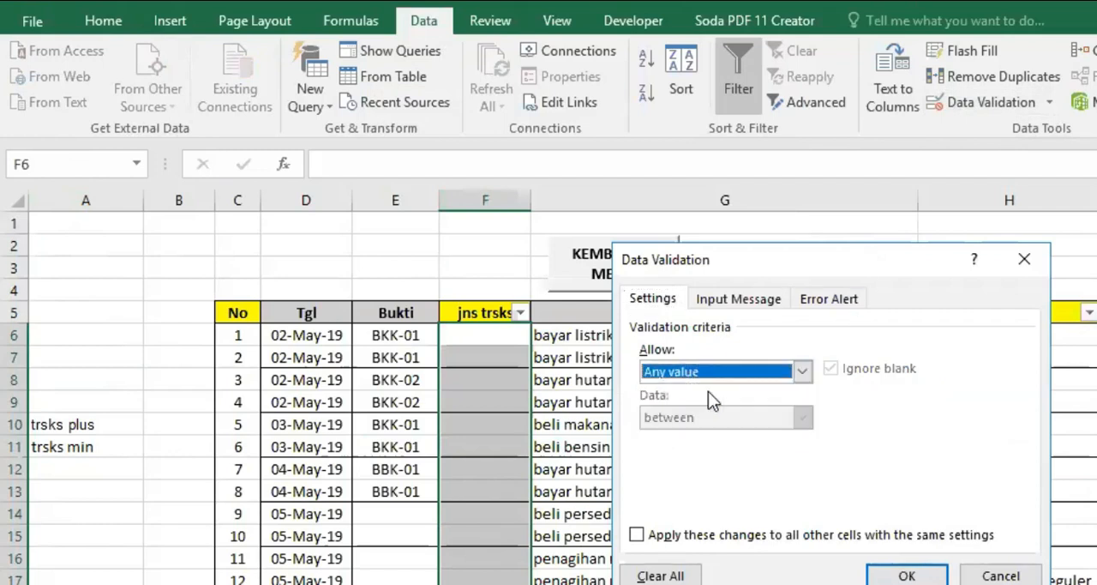
pyautogui.click(802, 371)
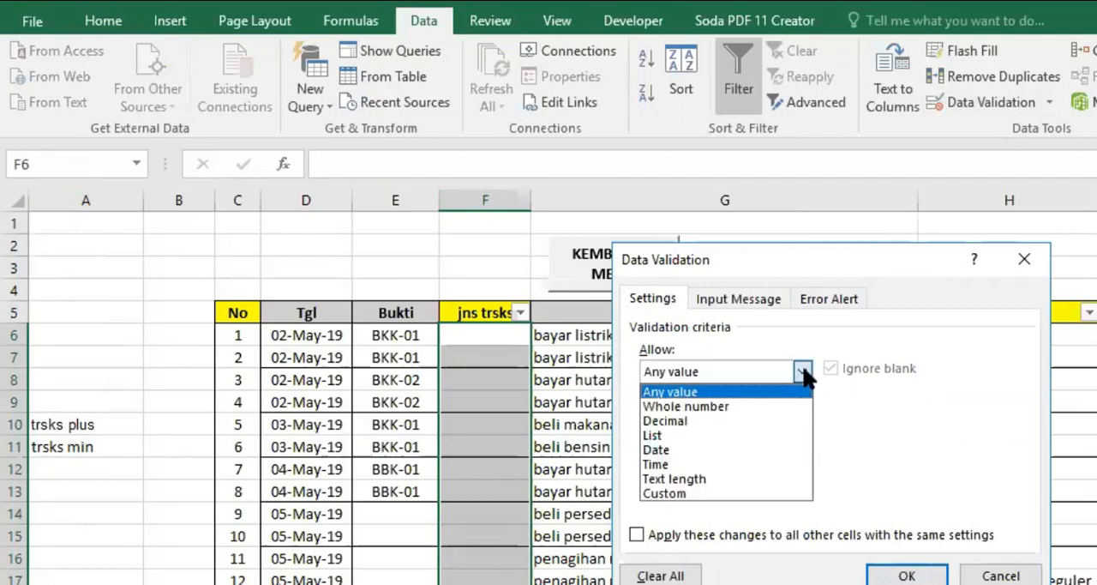
pyautogui.click(675, 436)
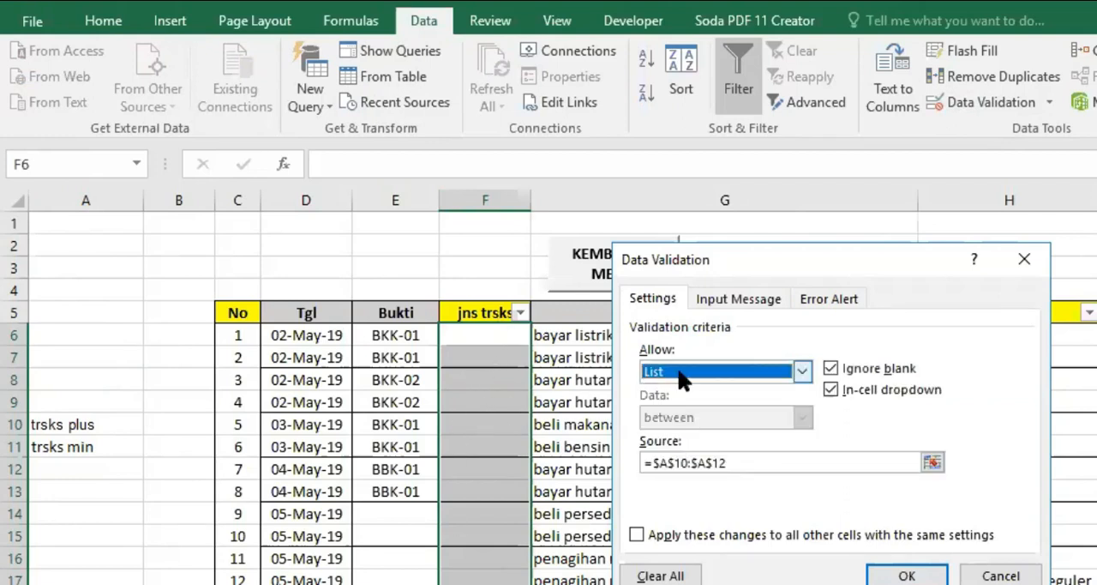
# Replace the list source with A10:A11, widen it to =$A$9:$A$12 to include the surrounding blank cells, and apply the validation.
pyautogui.click(669, 463)
pyautogui.press('Home')
pyautogui.press('Delete')
pyautogui.press('Delete')
pyautogui.press('Delete')
pyautogui.press('Delete')
pyautogui.press('Delete')
pyautogui.press('Delete')
pyautogui.press('Delete')
pyautogui.press('Delete')
pyautogui.press('Delete')
pyautogui.press('Delete')
pyautogui.press('Delete')
pyautogui.press('Delete')
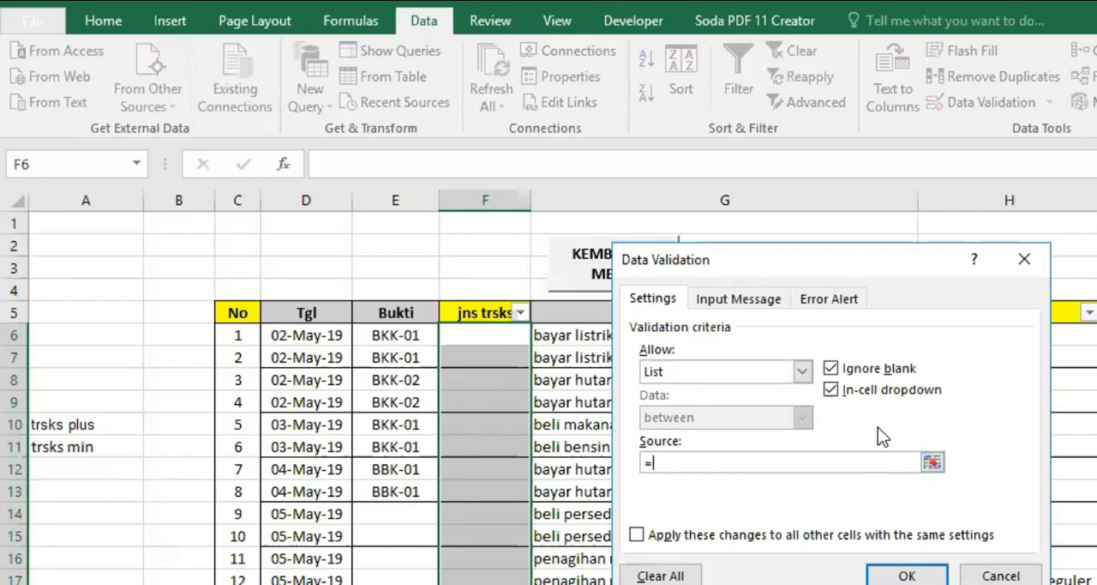
pyautogui.click(66, 422)
pyautogui.moveTo(66, 422); pyautogui.dragTo(64, 442)
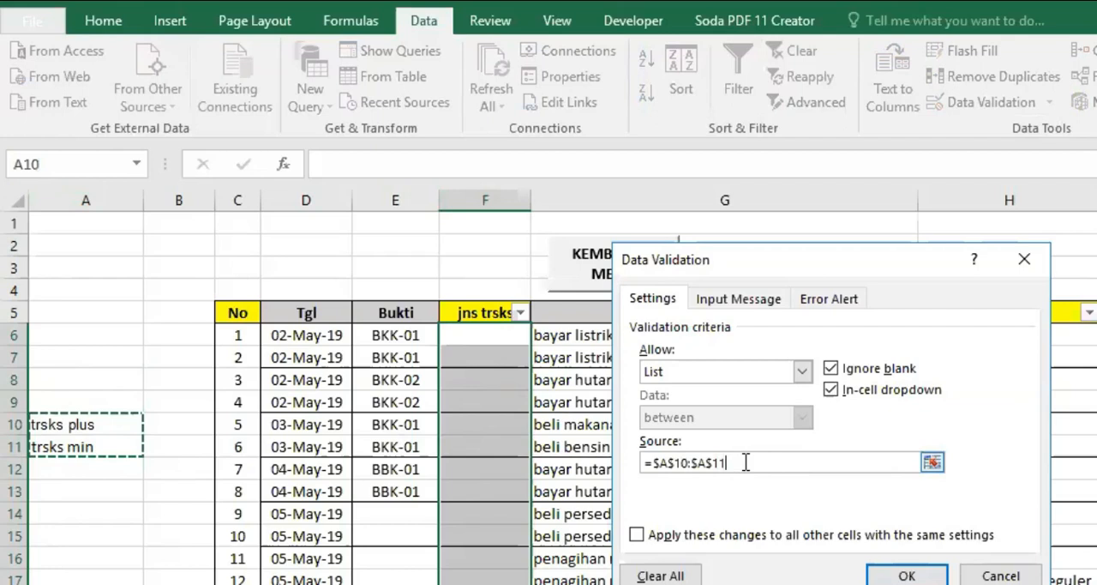
pyautogui.moveTo(86, 401); pyautogui.dragTo(77, 467)
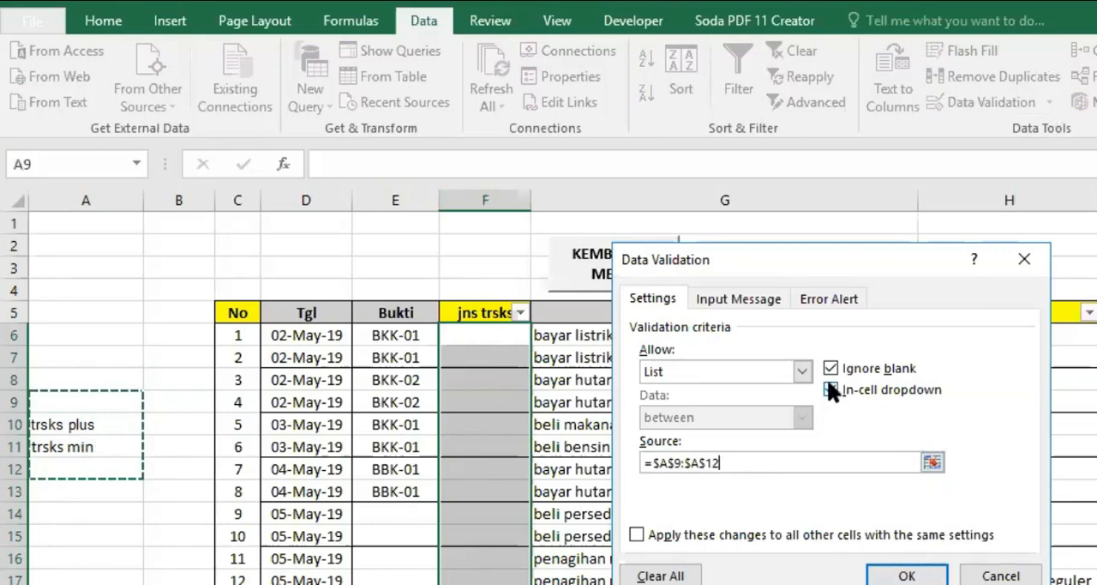
pyautogui.click(894, 576)
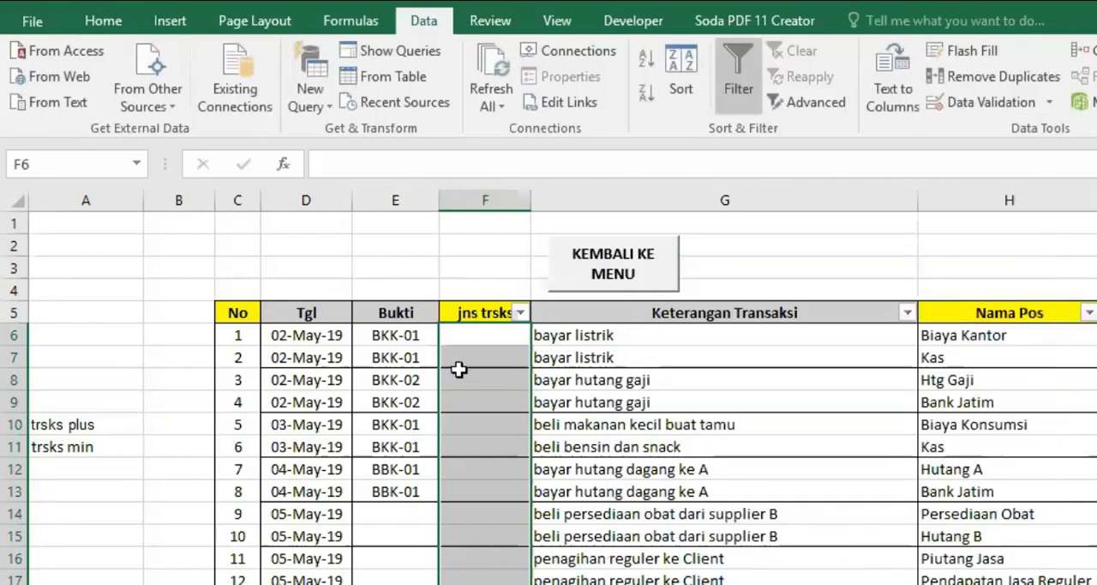
# Examine the dropdown options in F6 and check which lower cells of column F offer the dropdown.
pyautogui.click(483, 338)
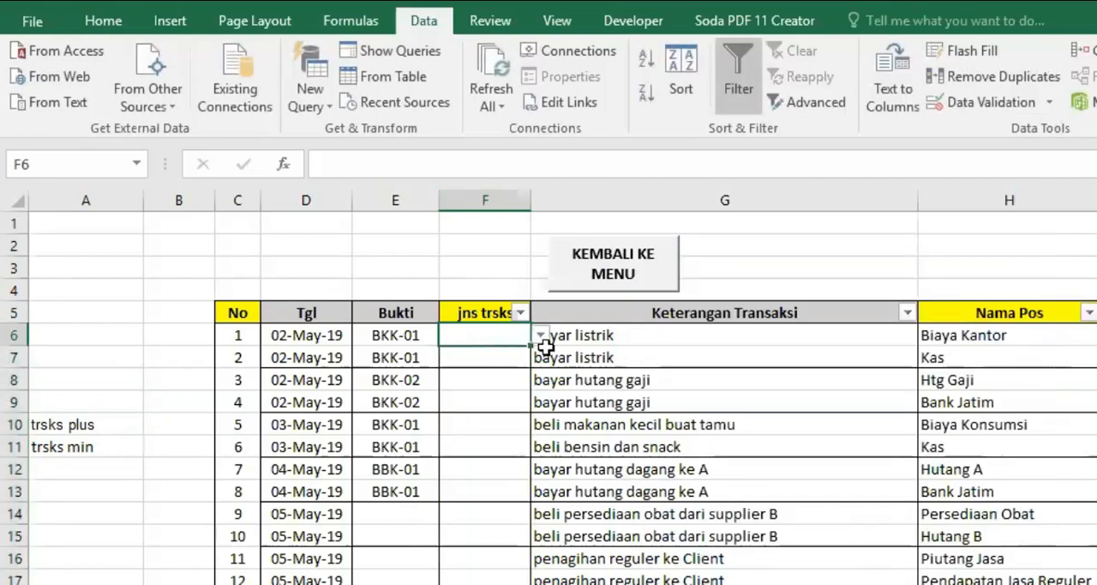
pyautogui.click(538, 335)
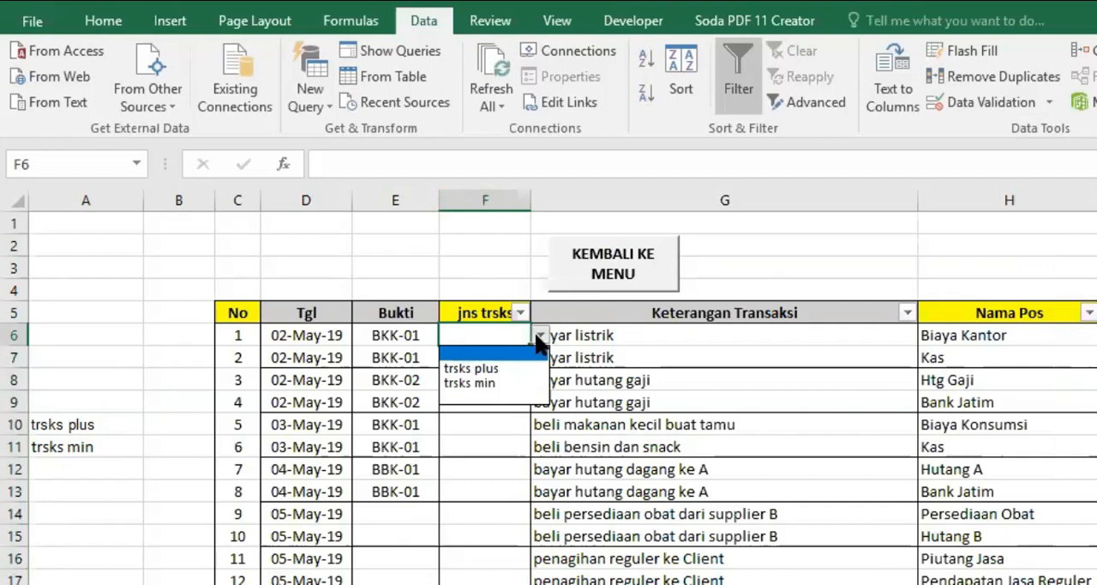
pyautogui.click(469, 545)
pyautogui.click(472, 584)
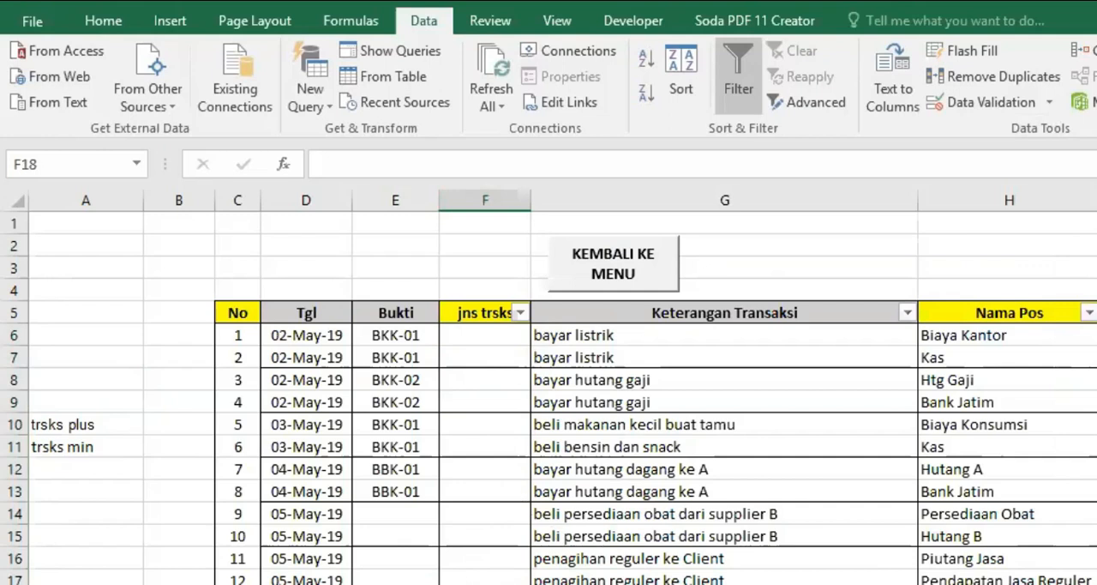
pyautogui.click(492, 338)
pyautogui.click(485, 584)
pyautogui.scroll(-2, 524, 556)
pyautogui.click(510, 582)
pyautogui.click(507, 584)
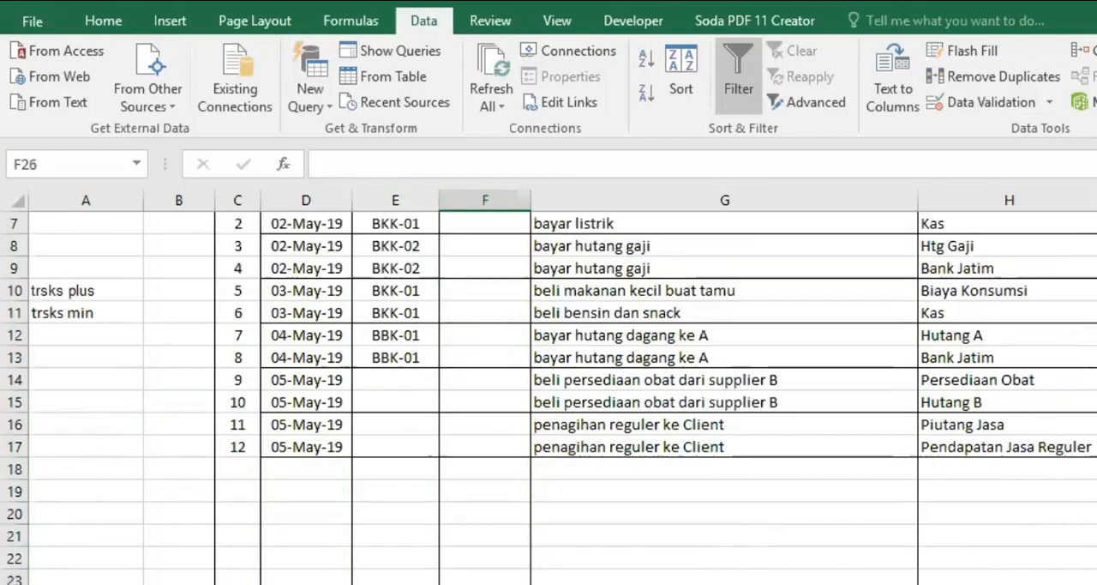
pyautogui.click(491, 559)
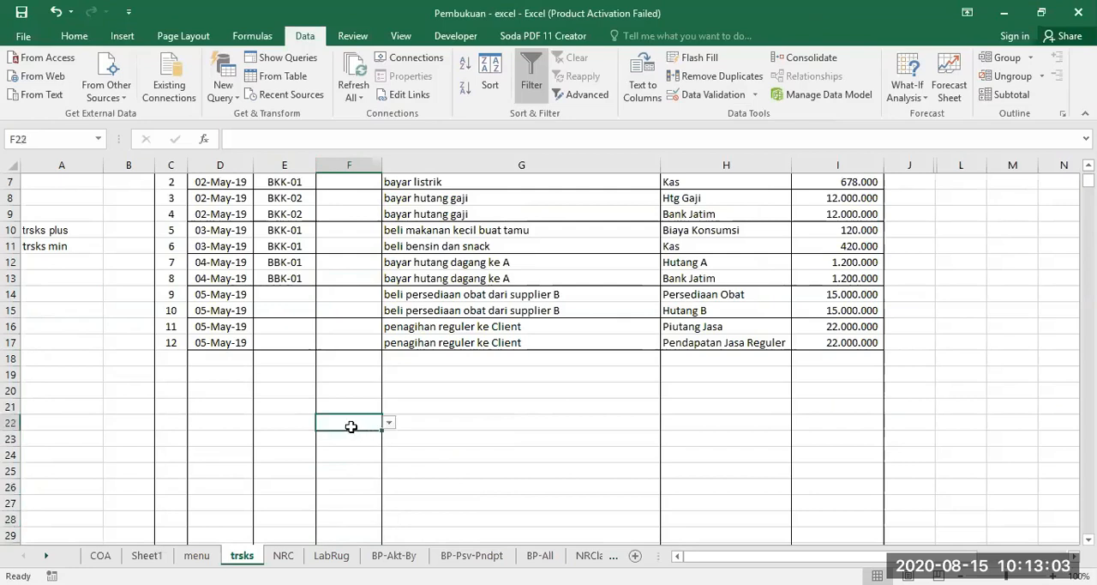
# Remove the list validation from F21:F32 by allowing any value.
pyautogui.moveTo(353, 407); pyautogui.dragTo(342, 563)
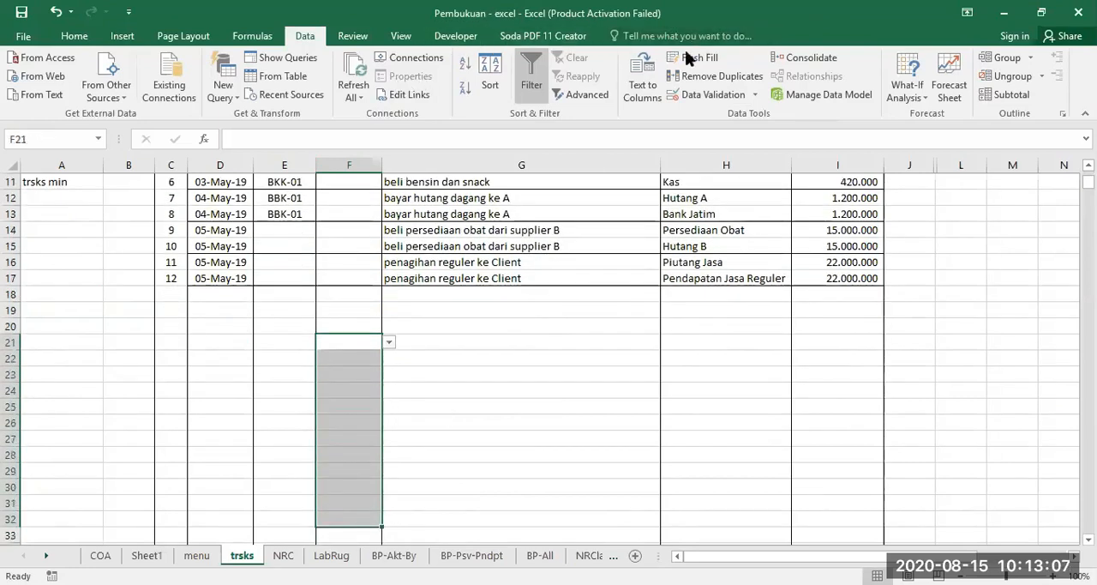
pyautogui.click(701, 94)
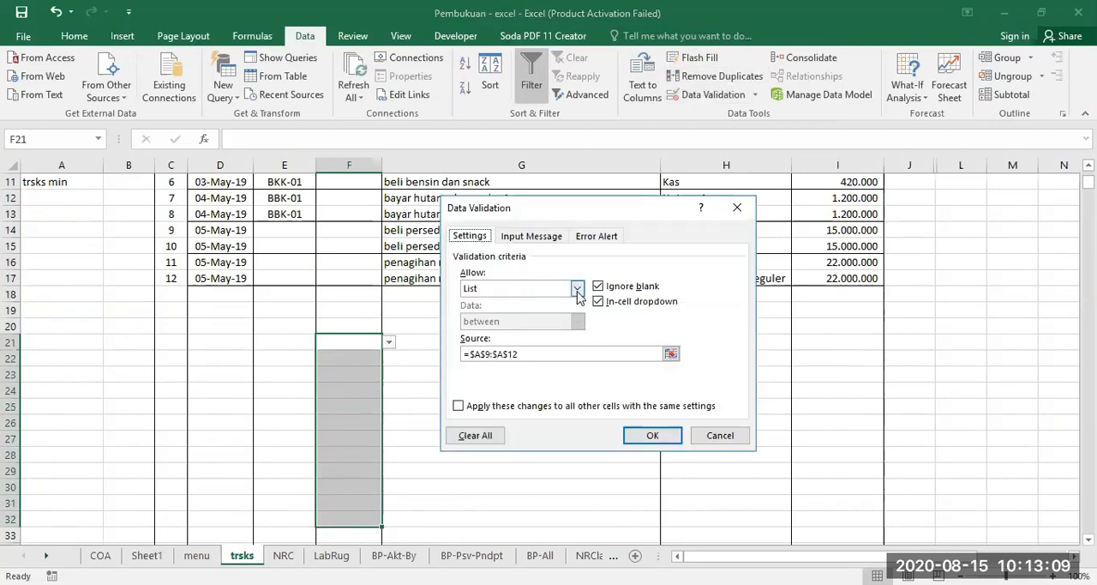
pyautogui.click(577, 288)
pyautogui.click(493, 301)
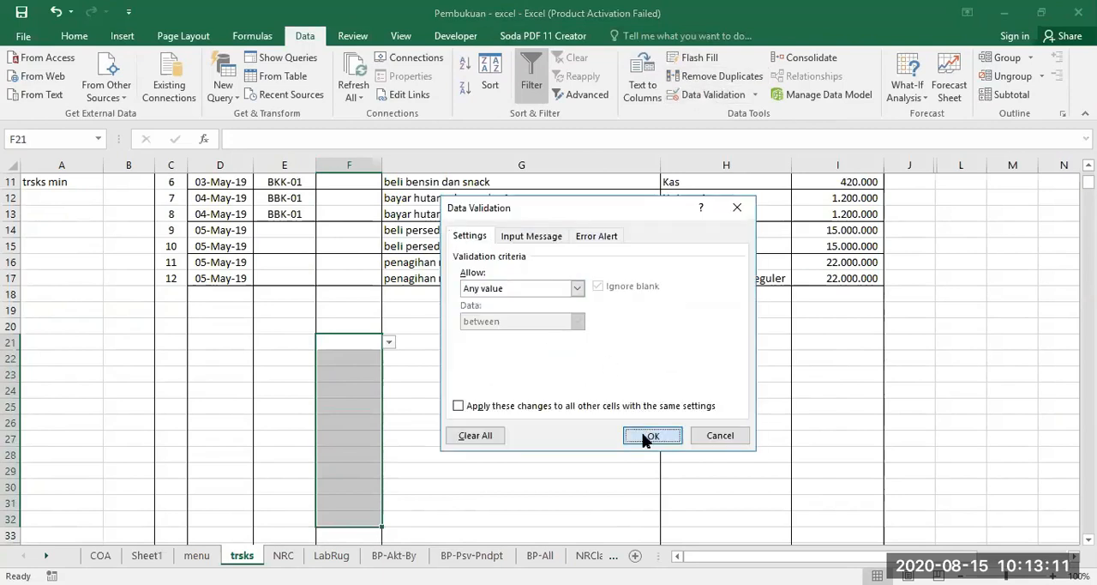
pyautogui.click(649, 436)
# Fill cell F20 with yellow and open its transaction type dropdown.
pyautogui.click(348, 326)
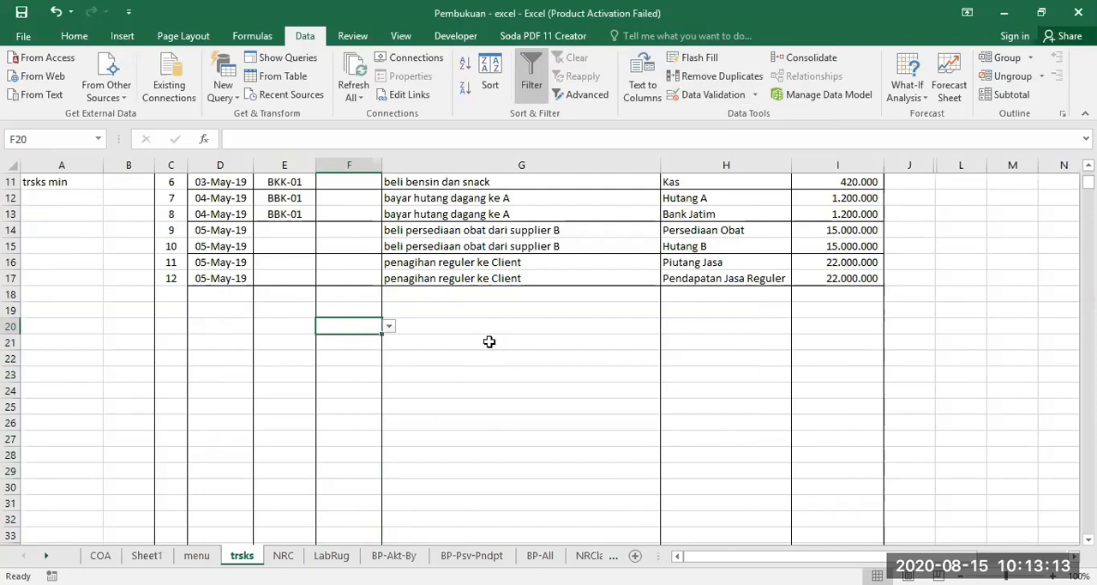
pyautogui.scroll(3, 489, 340)
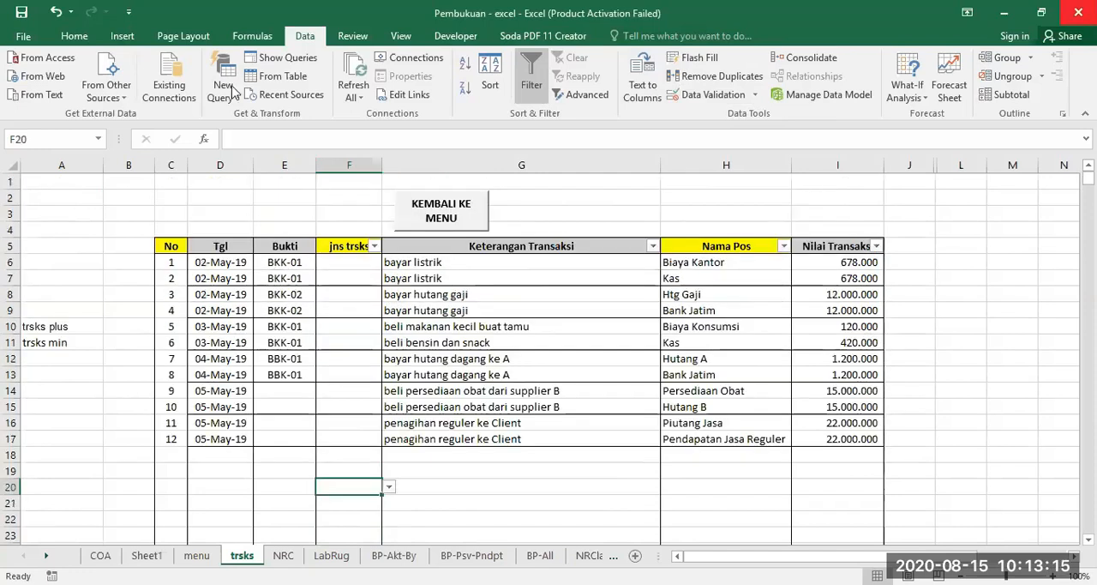
pyautogui.scroll(4, 234, 90)
pyautogui.click(244, 89)
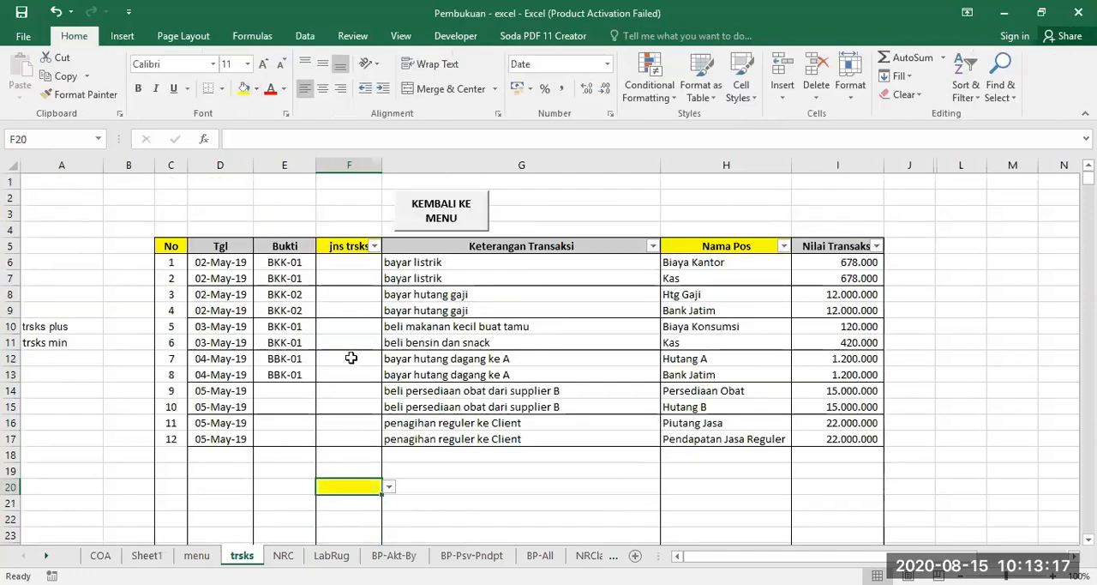
pyautogui.click(392, 486)
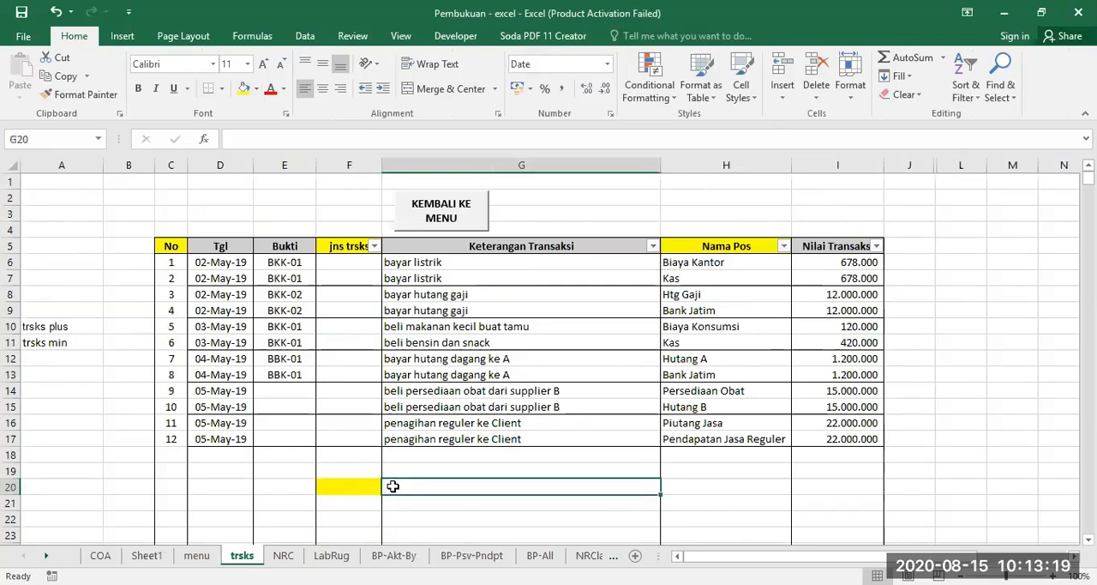
pyautogui.click(374, 486)
pyautogui.click(390, 486)
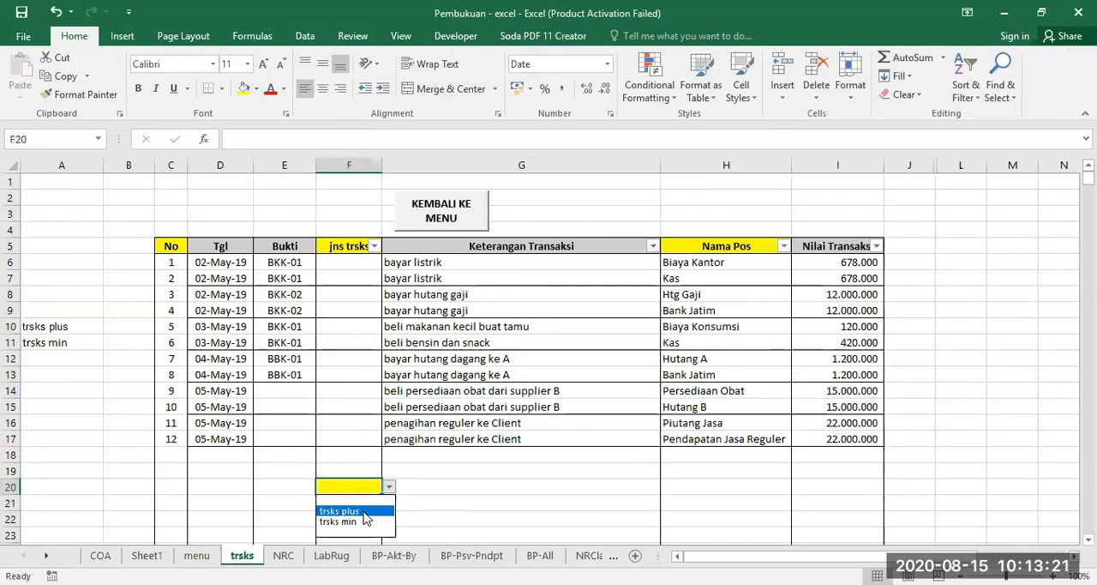
# Try the trsks plus and trsks min options in F20's dropdown and clear the cell.
pyautogui.click(363, 511)
pyautogui.click(389, 486)
pyautogui.click(351, 519)
pyautogui.press('Delete')
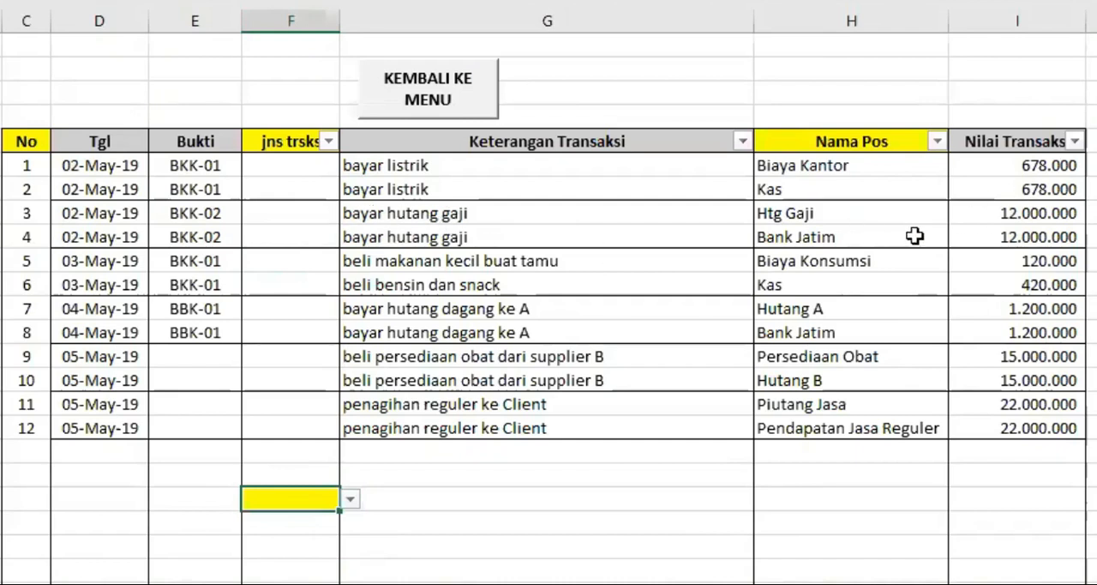
# Set the transaction type of both bayar hutang gaji rows, F8 and F9, to trsks min from the dropdown.
pyautogui.click(296, 212)
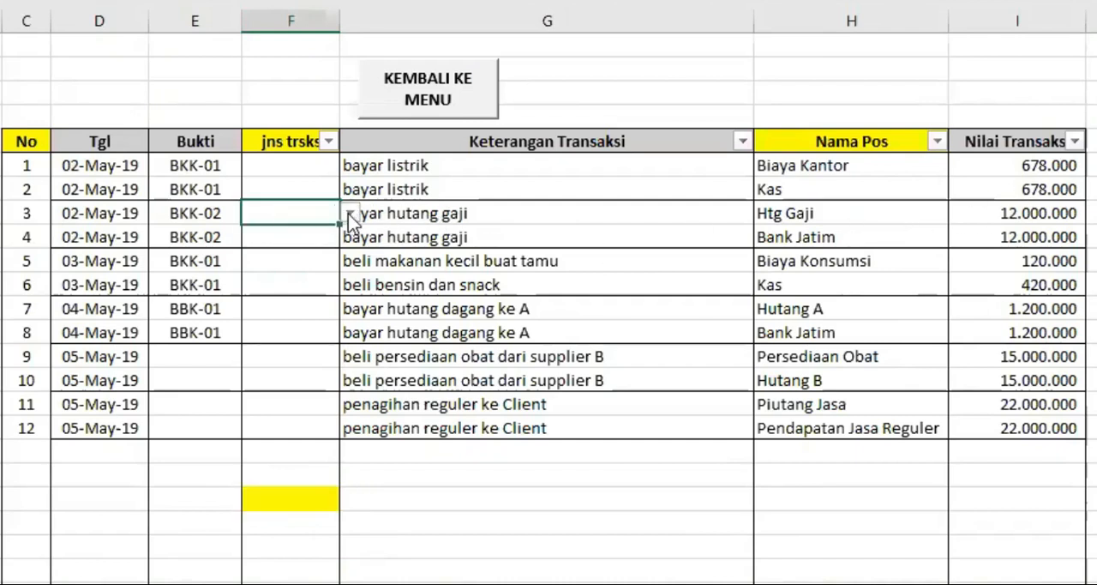
pyautogui.click(350, 215)
pyautogui.click(319, 265)
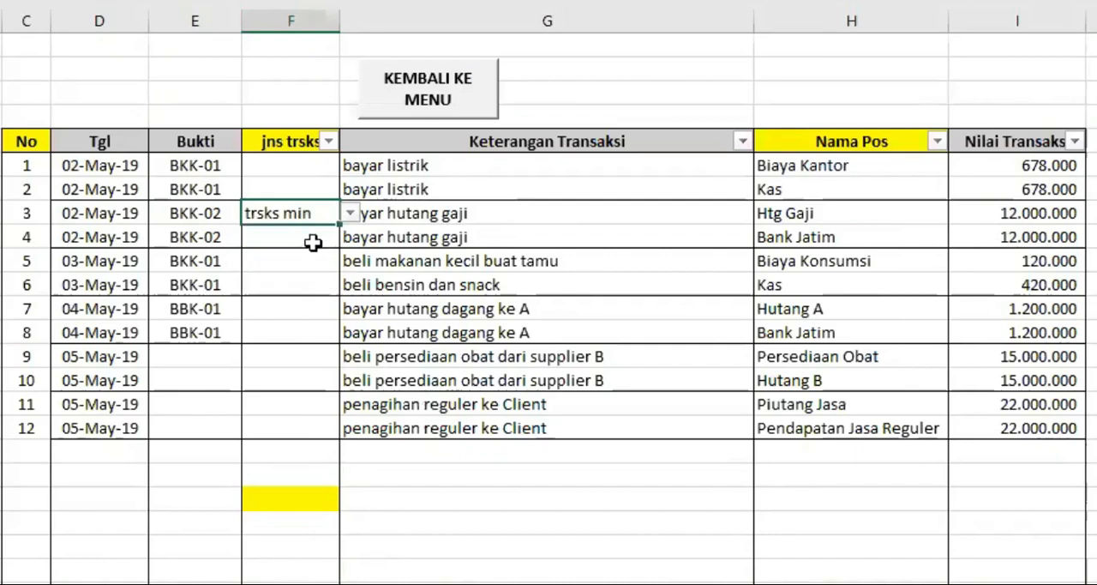
pyautogui.click(815, 238)
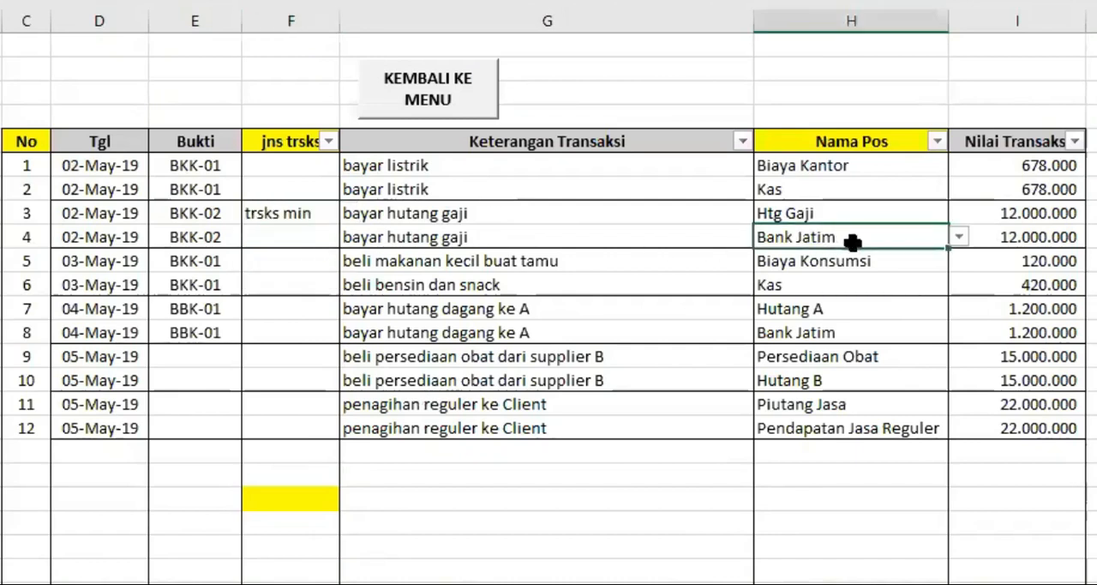
pyautogui.click(282, 240)
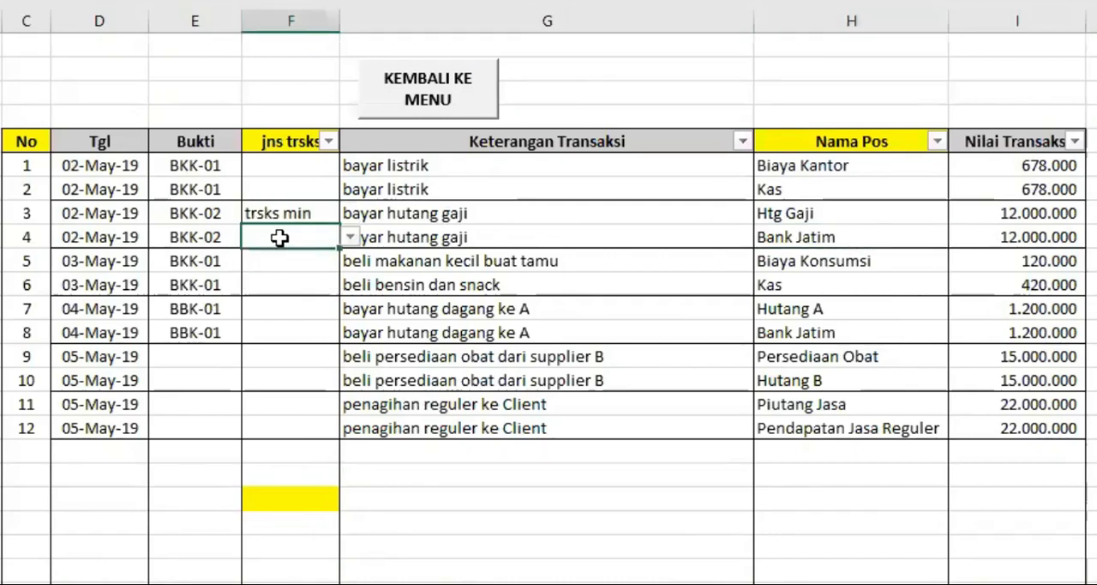
pyautogui.click(350, 237)
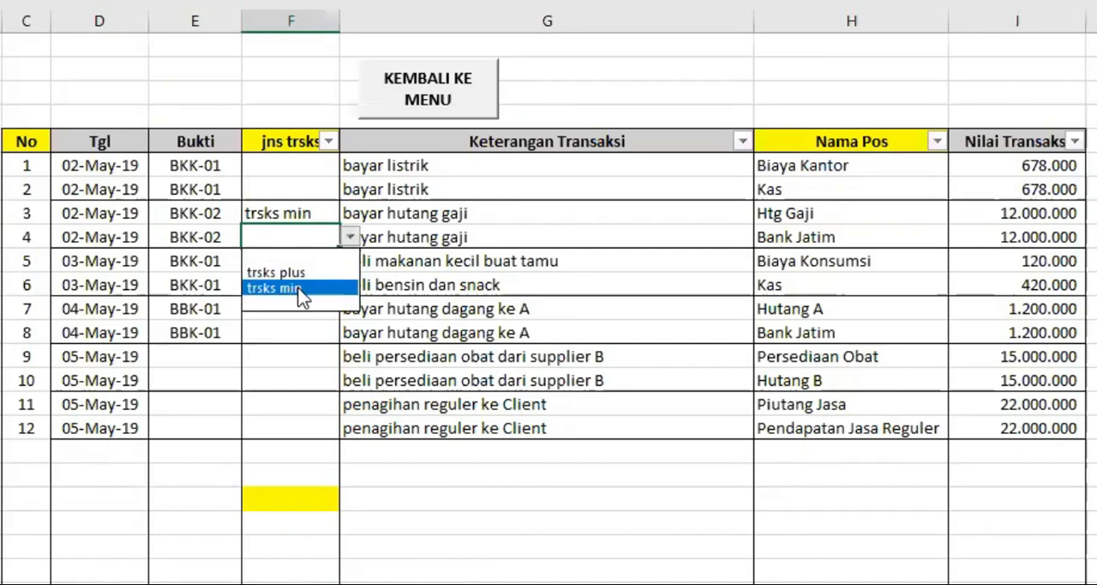
pyautogui.click(296, 288)
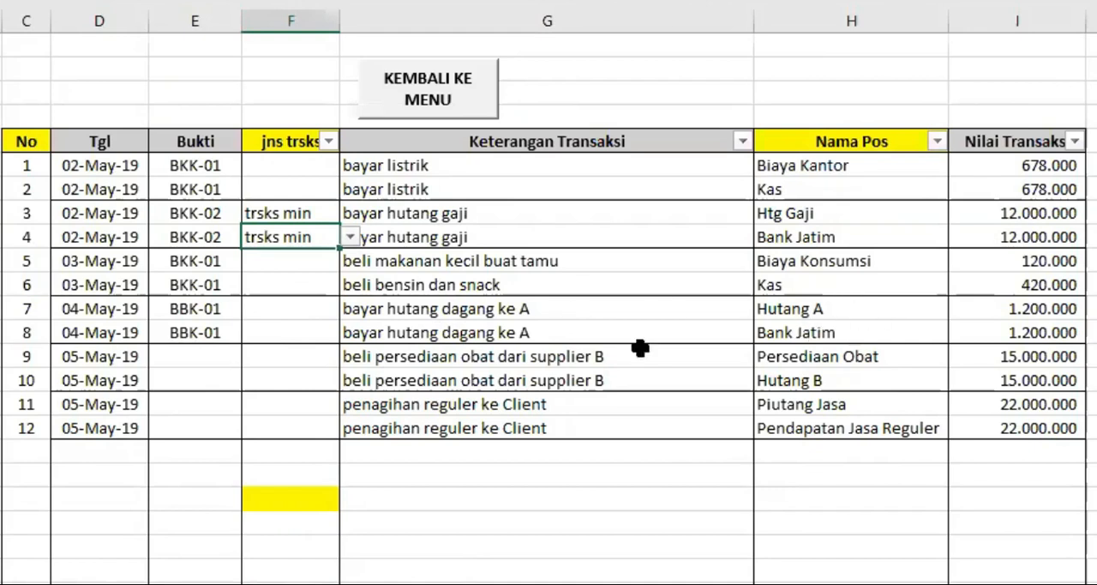
# Choose trsks min for the Hutang A row in F12 and fill it down to the Bank Jatim row in F13.
pyautogui.click(299, 308)
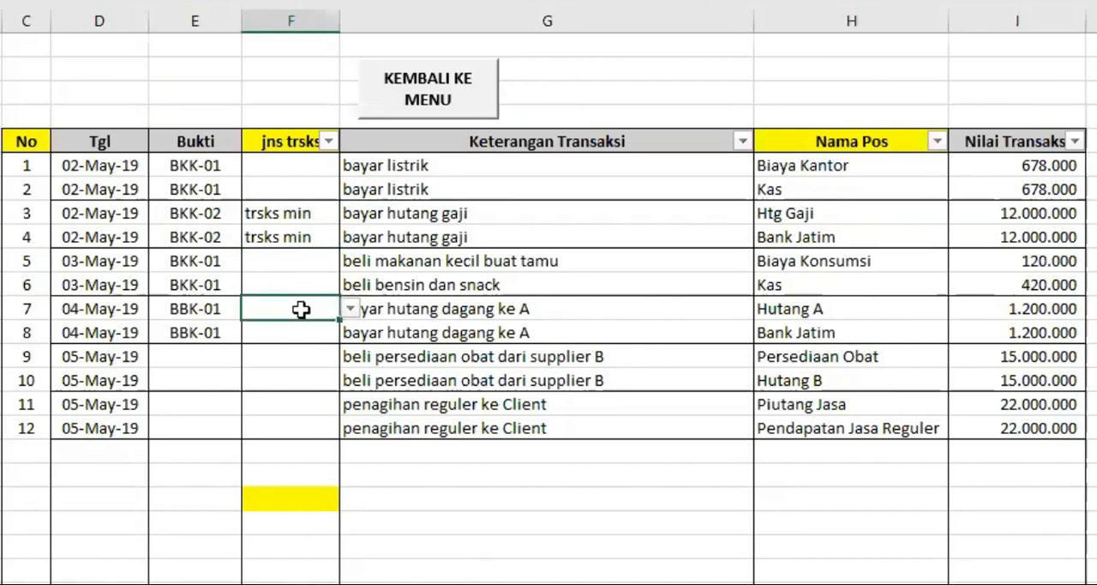
pyautogui.click(348, 308)
pyautogui.click(285, 364)
pyautogui.moveTo(337, 318); pyautogui.dragTo(335, 336)
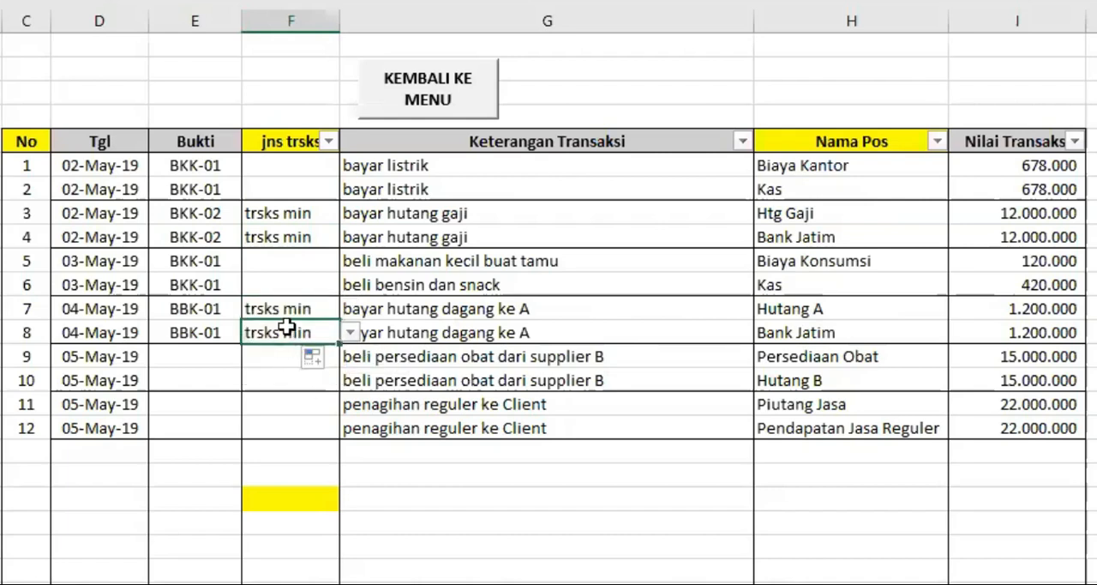
pyautogui.click(508, 494)
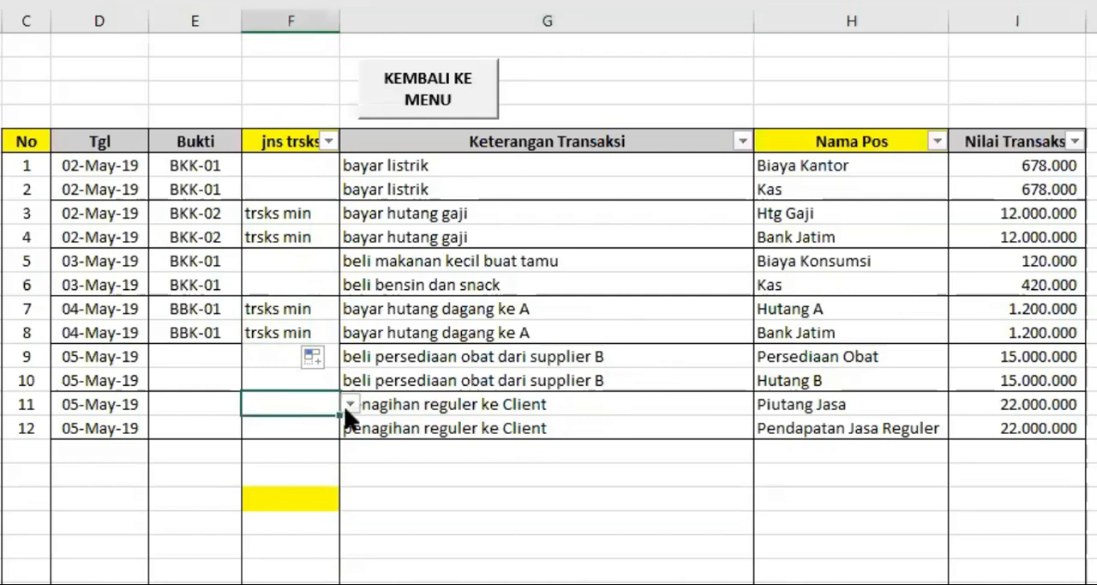
# Set the transaction type of both penagihan reguler ke Client rows, F16 and F17, to trsks plus.
pyautogui.click(351, 404)
pyautogui.click(276, 440)
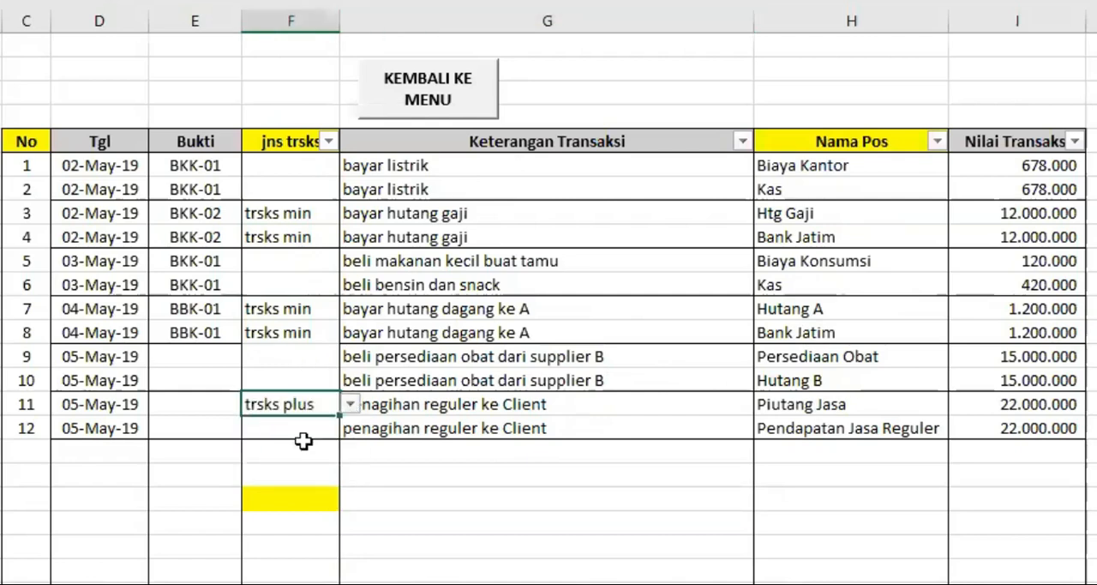
pyautogui.click(810, 427)
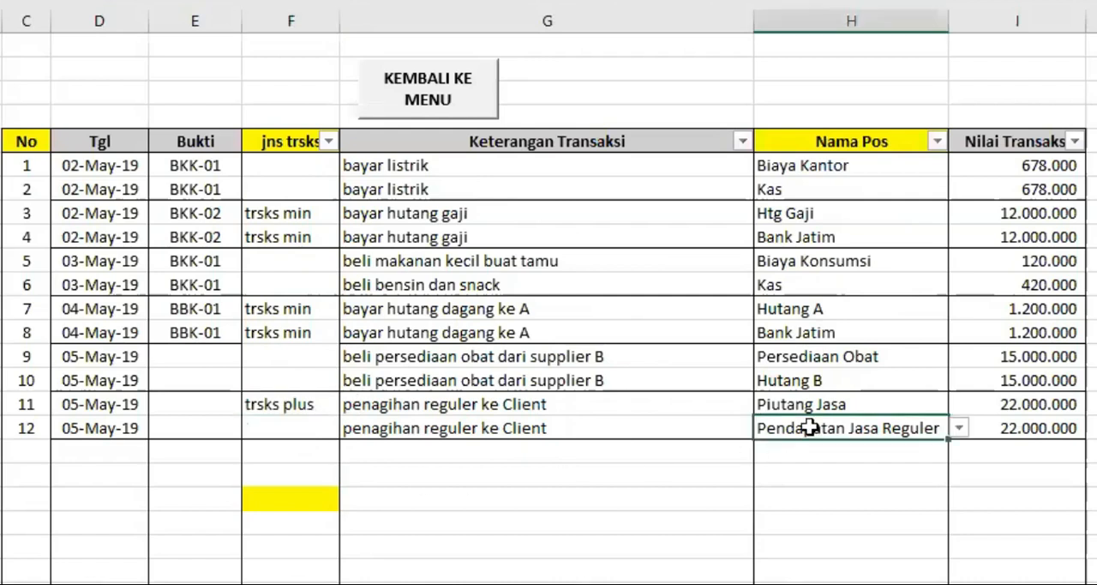
pyautogui.click(289, 424)
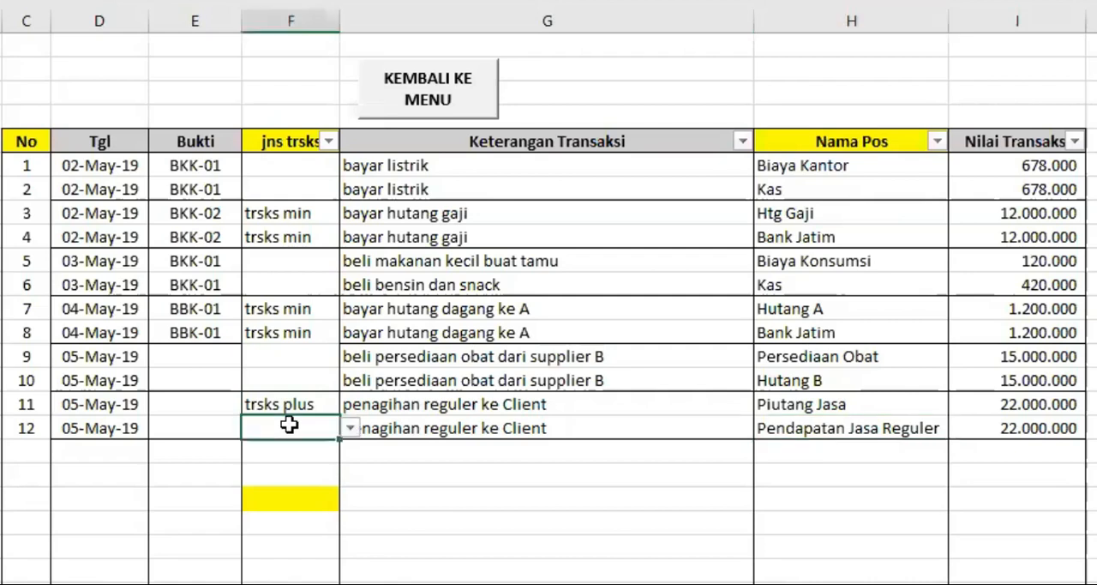
pyautogui.click(351, 429)
pyautogui.click(307, 463)
pyautogui.click(476, 479)
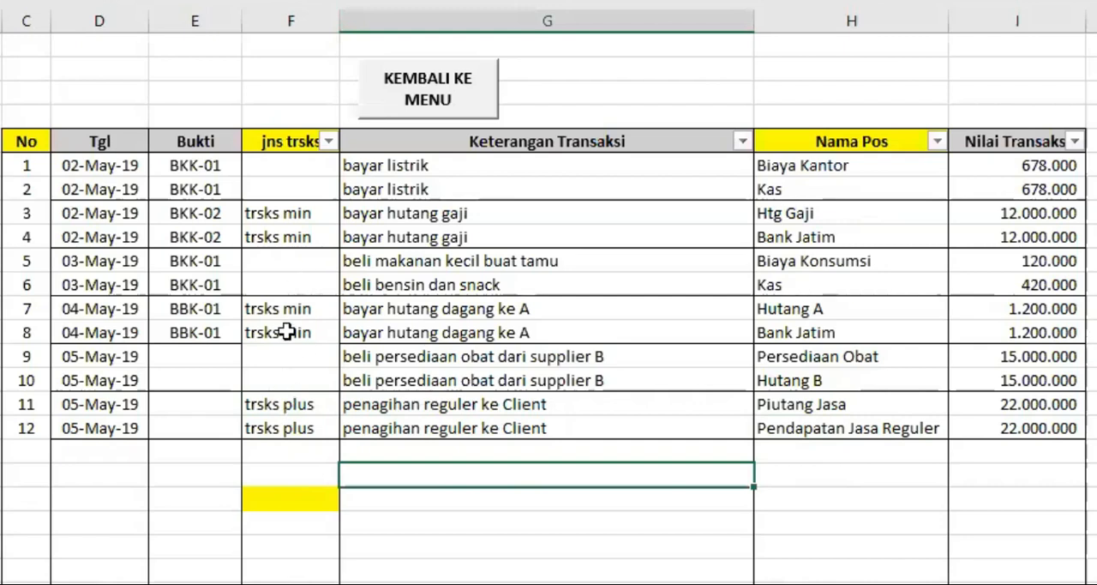
# Set the bayar listrik transaction types to trsks plus for Biaya Kantor in F6 and trsks min for Kas in F7.
pyautogui.click(398, 167)
pyautogui.click(800, 165)
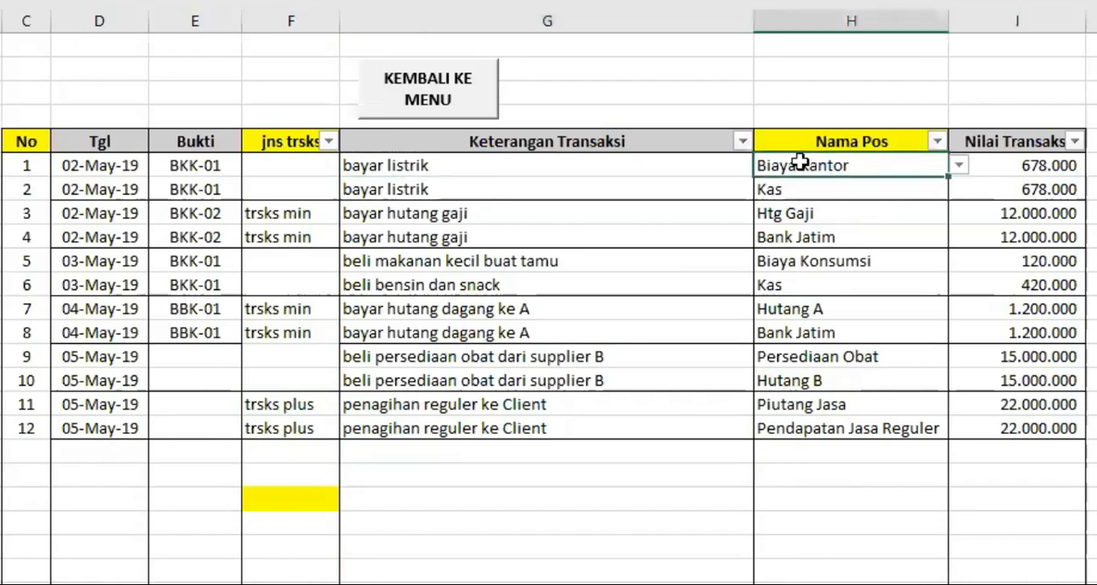
pyautogui.click(291, 166)
pyautogui.click(349, 165)
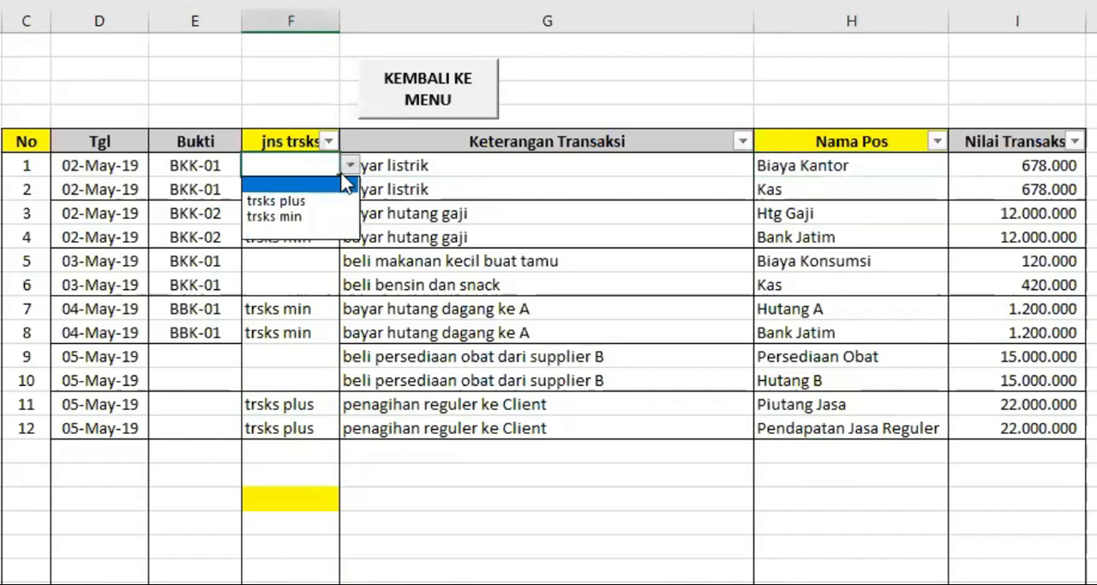
pyautogui.click(313, 201)
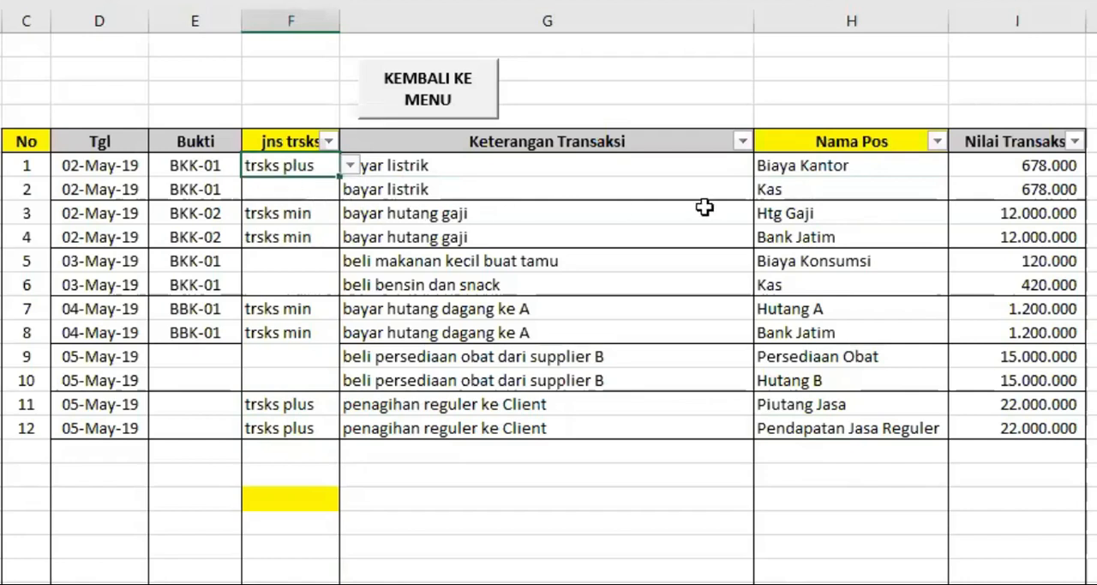
pyautogui.click(806, 188)
pyautogui.click(283, 189)
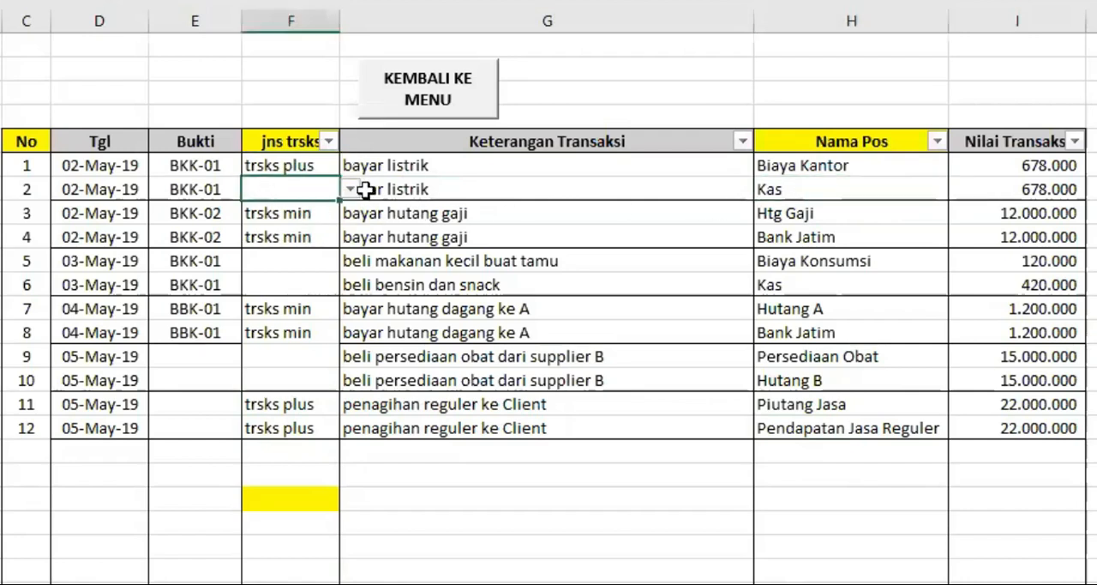
pyautogui.click(350, 189)
pyautogui.click(291, 241)
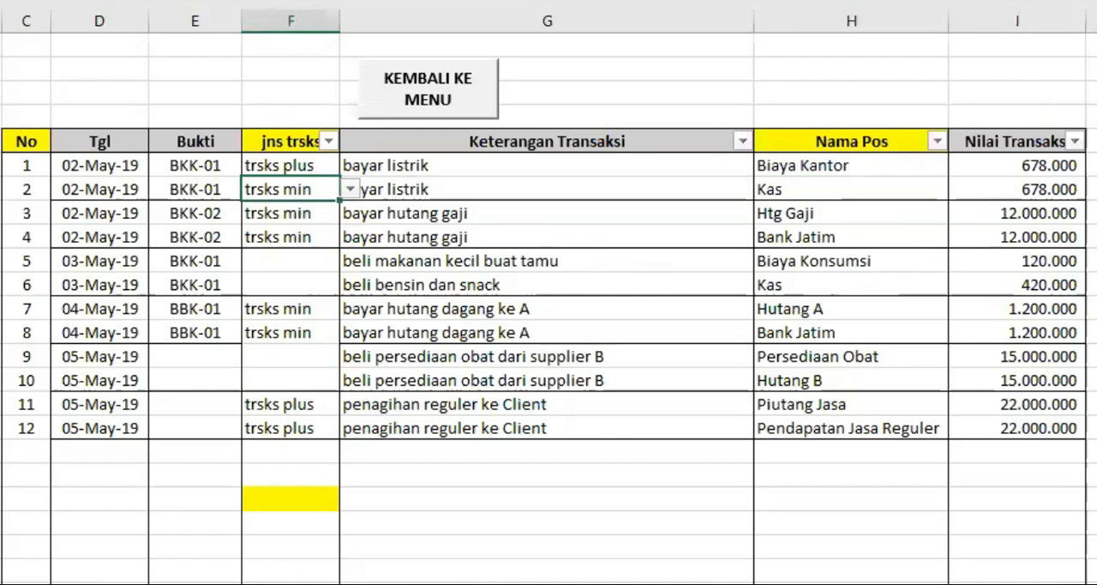
# Change the transaction value of the beli bensin dan snack row in column I to 120.000.
pyautogui.click(1037, 280)
pyautogui.write('1')
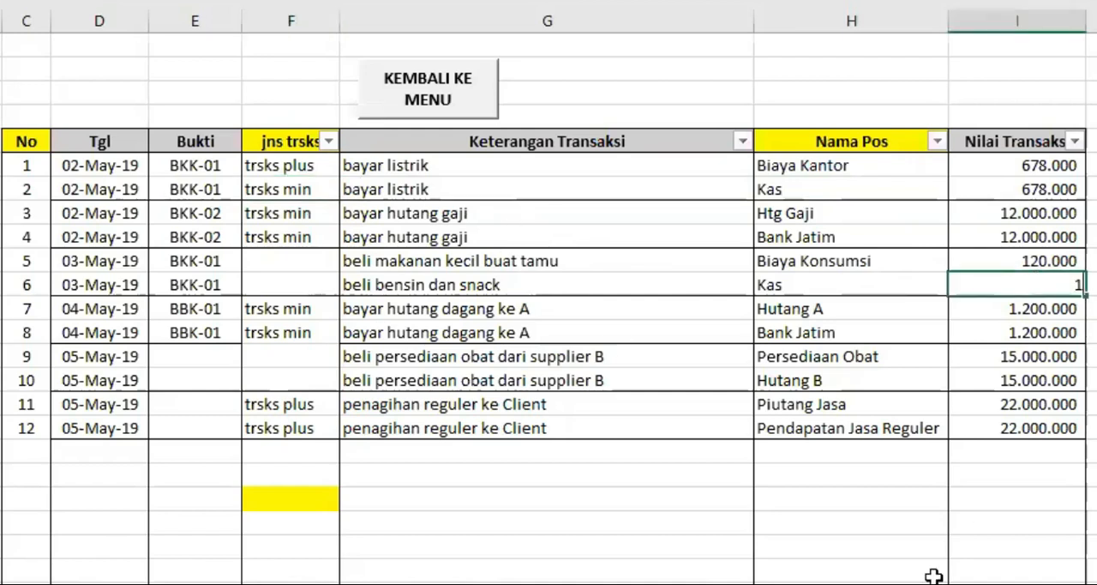
pyautogui.write('20.000')
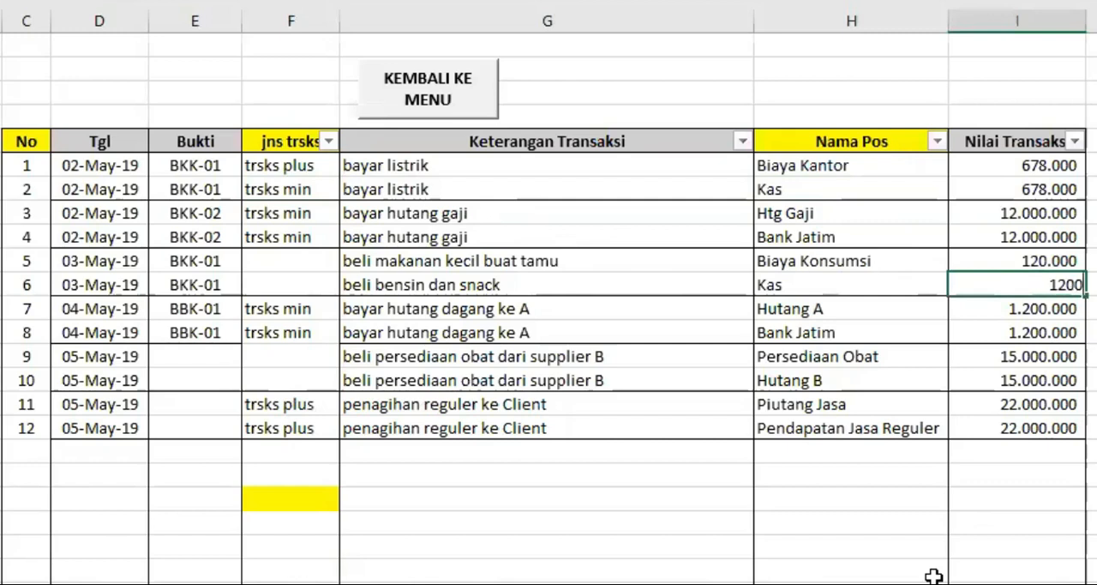
pyautogui.press('Return')
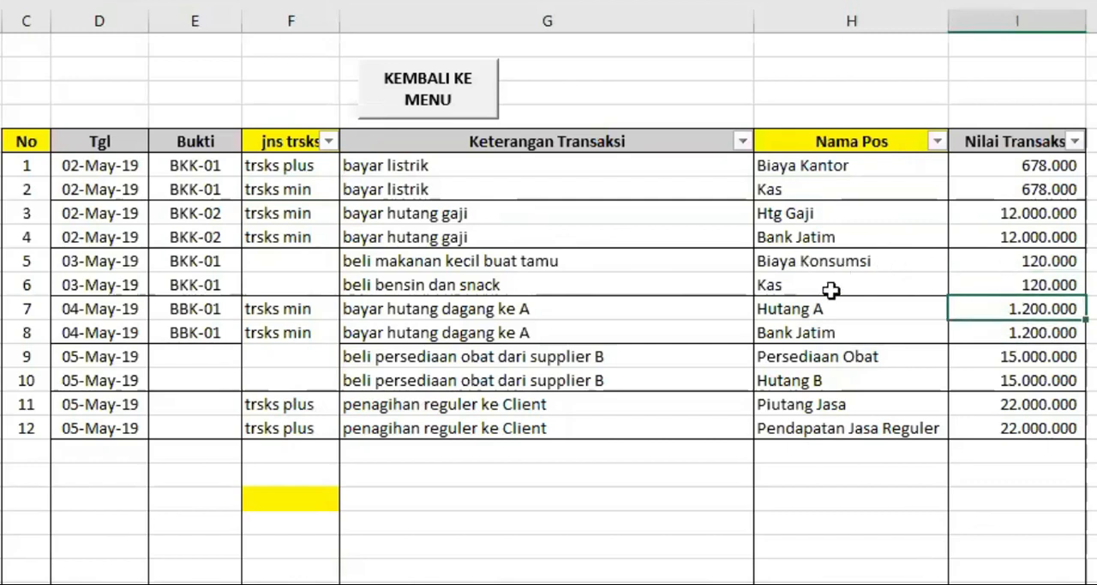
# Copy the transaction types trsks plus and trsks min from F6:F7 into F10:F11.
pyautogui.moveTo(258, 165); pyautogui.dragTo(265, 184)
pyautogui.rightClick(265, 187)
pyautogui.click(338, 183)
pyautogui.click(294, 257)
pyautogui.press('Return')
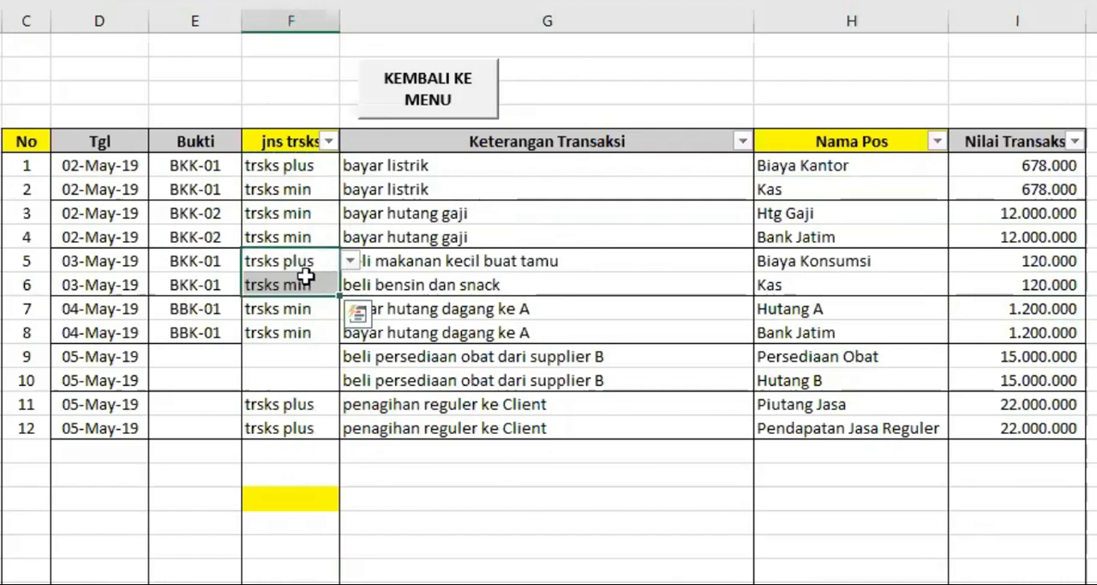
pyautogui.click(292, 348)
pyautogui.click(479, 470)
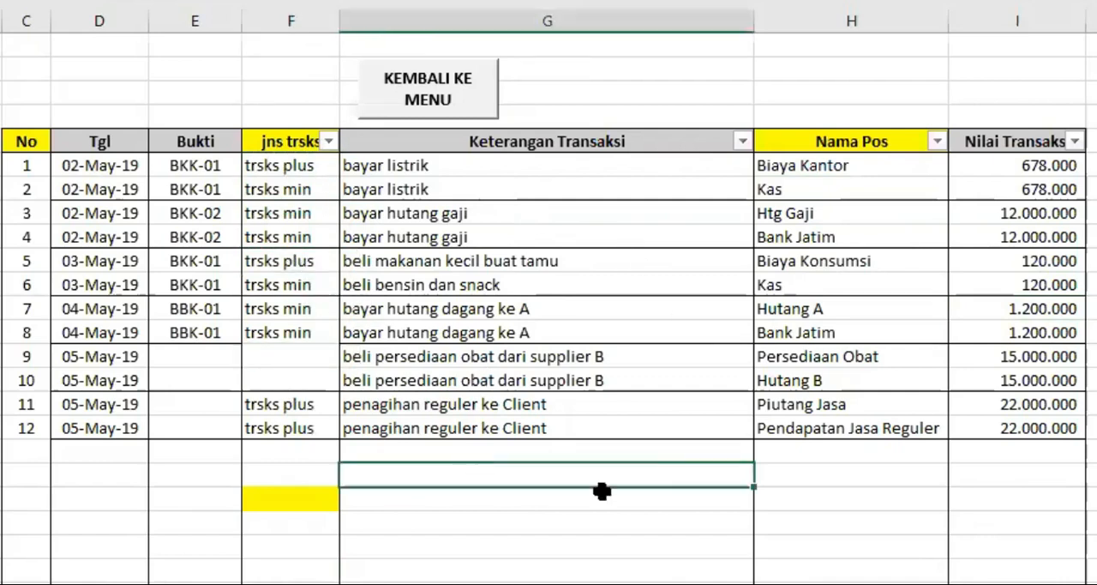
# Set the transaction type of both beli persediaan obat dari supplier B rows, F14 and F15, to trsks plus.
pyautogui.click(295, 336)
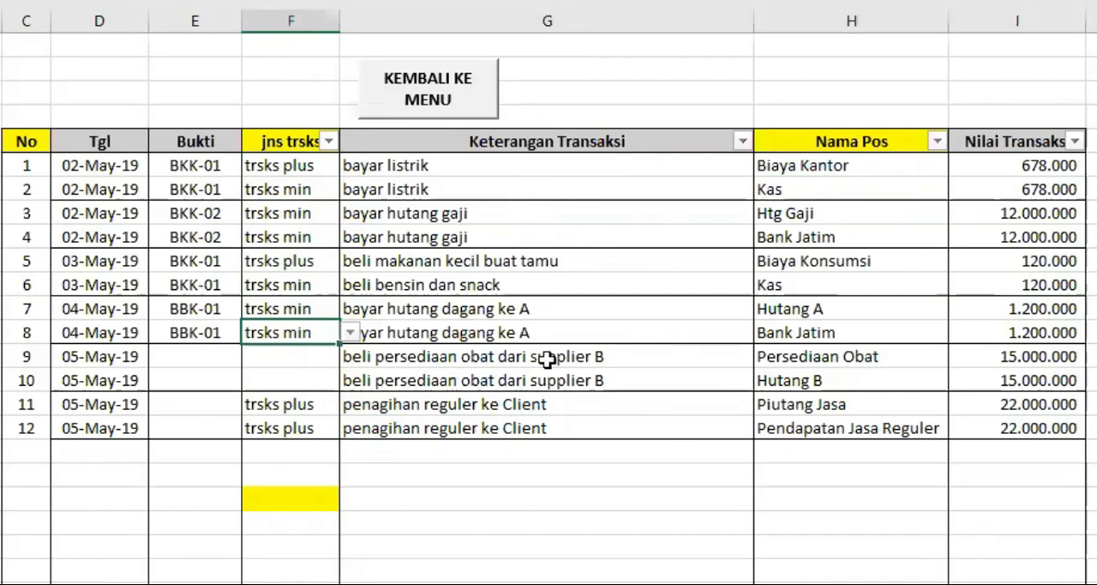
pyautogui.click(848, 354)
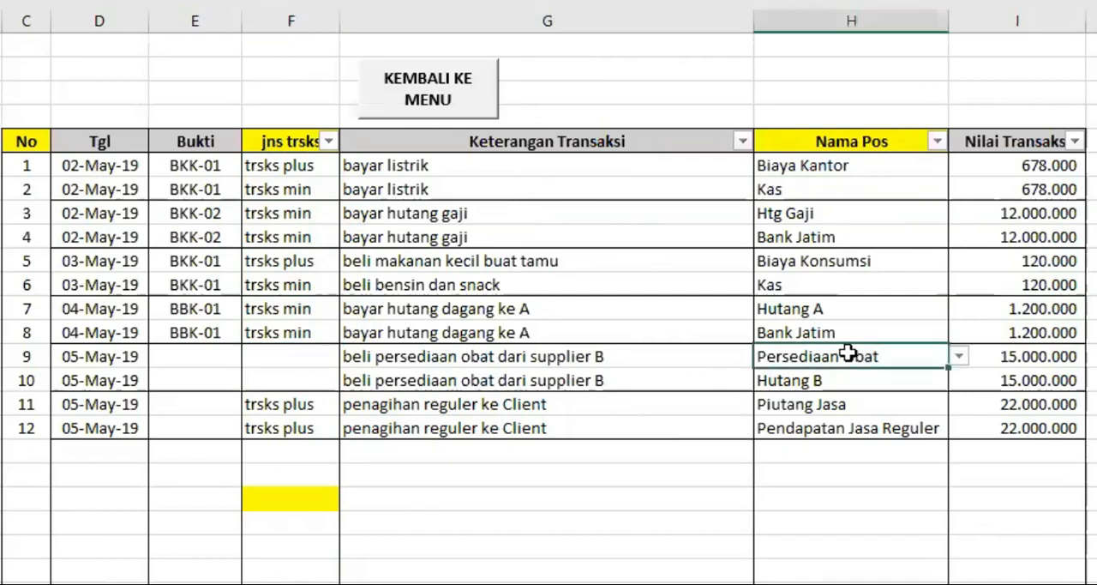
pyautogui.click(290, 354)
pyautogui.click(352, 355)
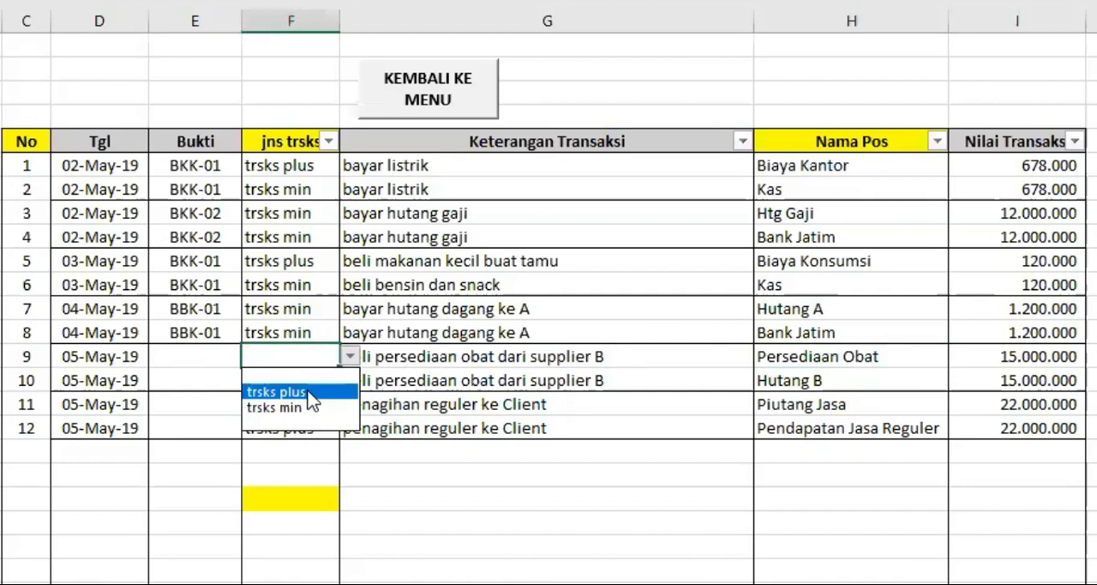
pyautogui.click(308, 392)
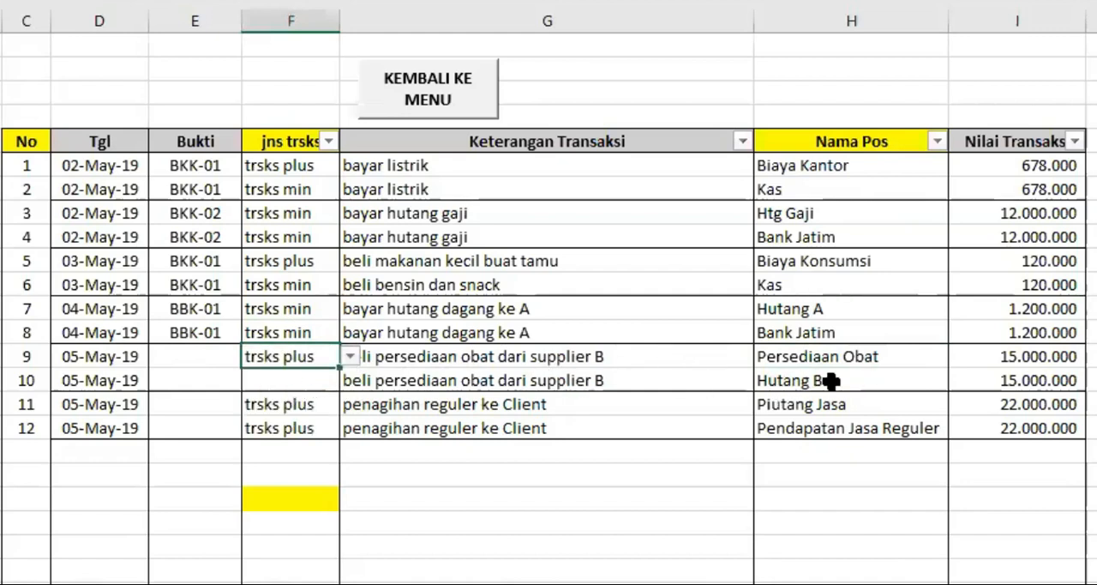
pyautogui.click(306, 381)
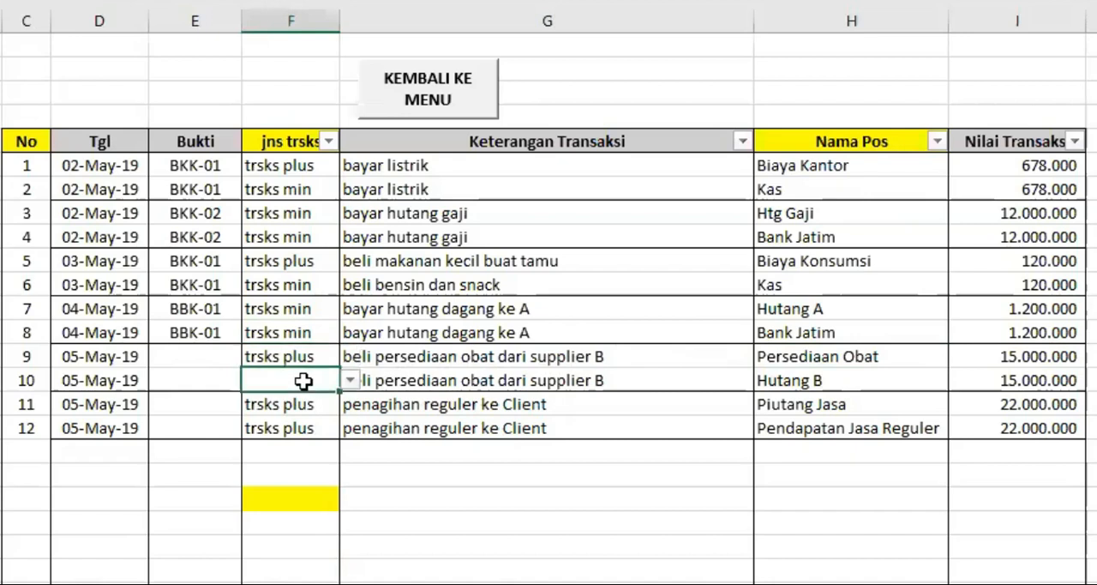
pyautogui.click(351, 380)
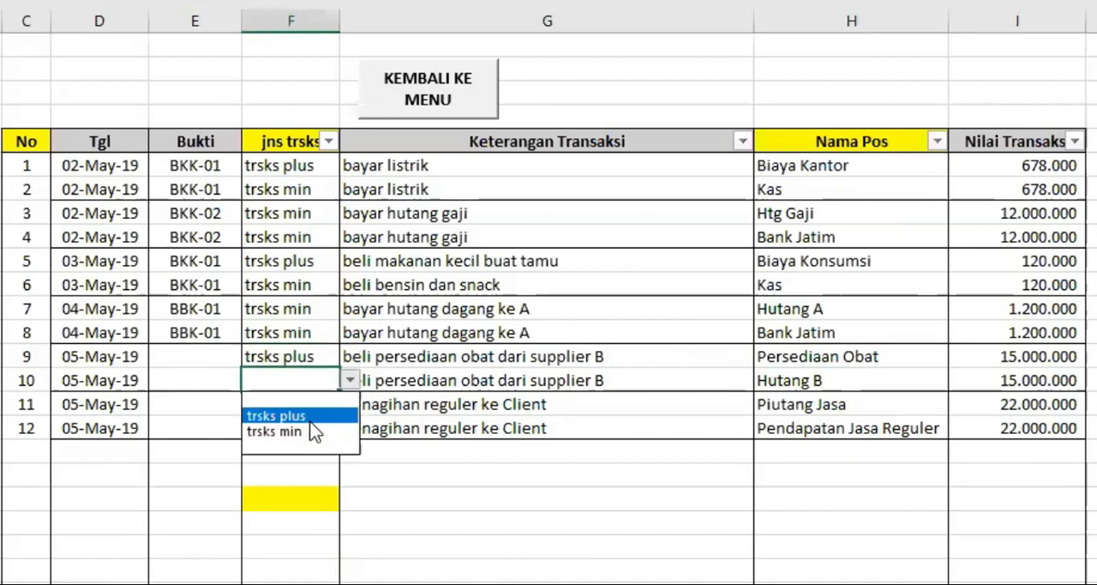
pyautogui.click(317, 417)
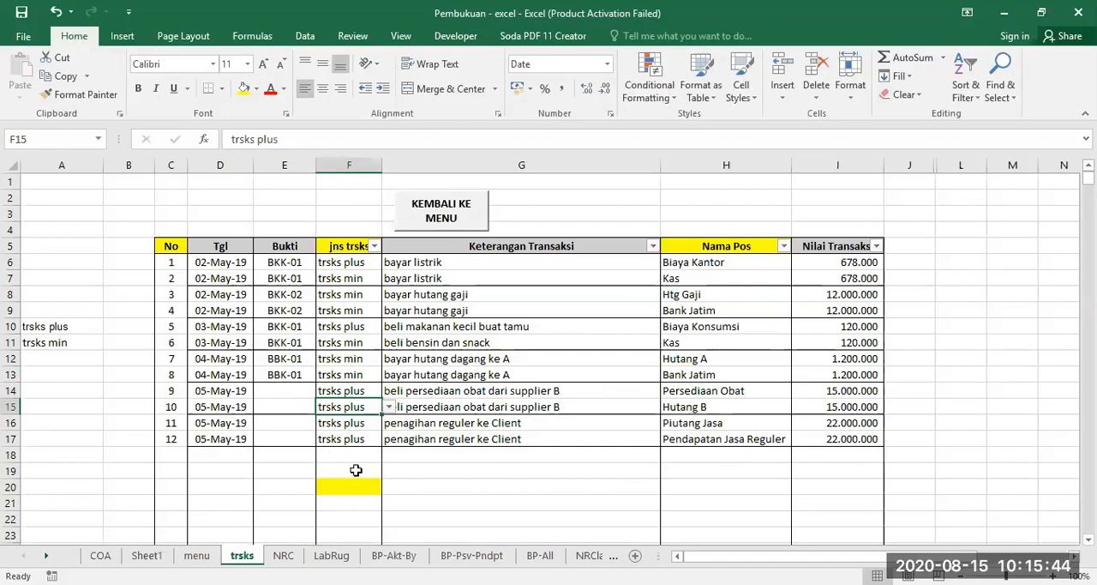
# Add a list validation with the source trsks plus;trsks min to cell F21 and check its dropdown choices.
pyautogui.scroll(-1, 356, 470)
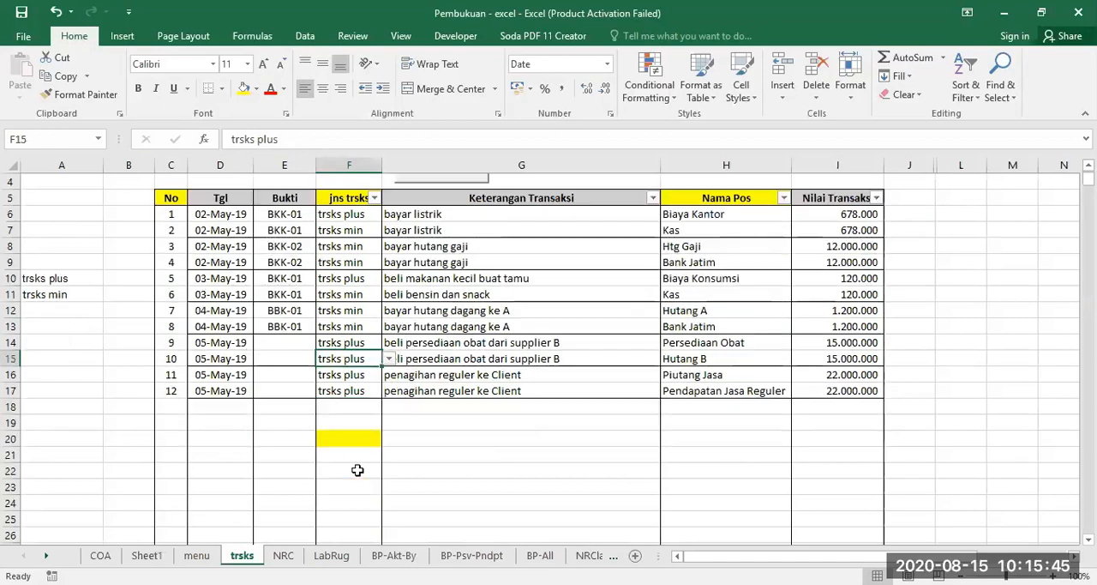
pyautogui.click(349, 455)
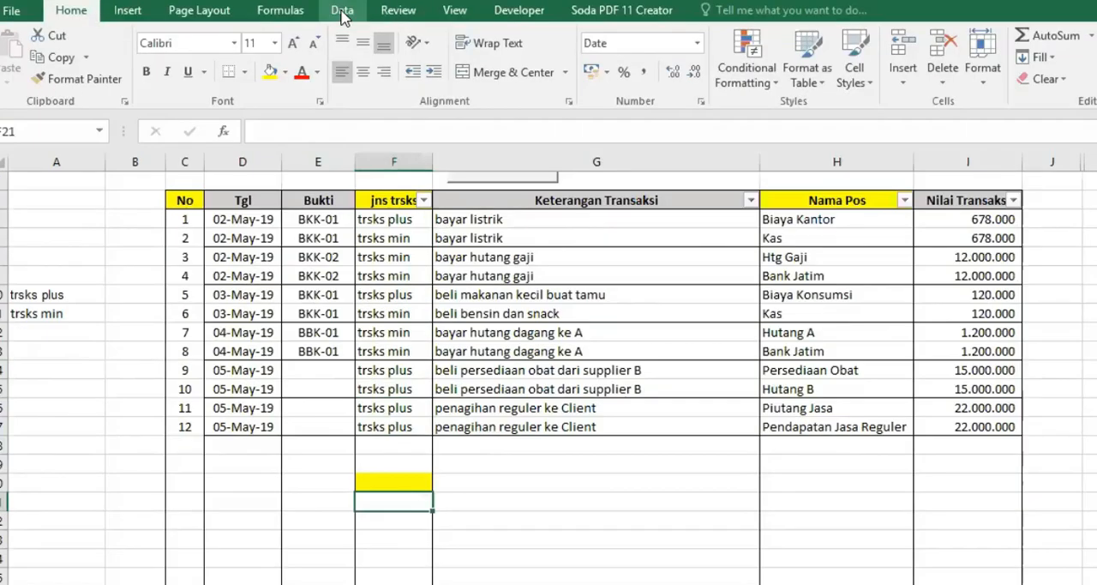
pyautogui.click(342, 12)
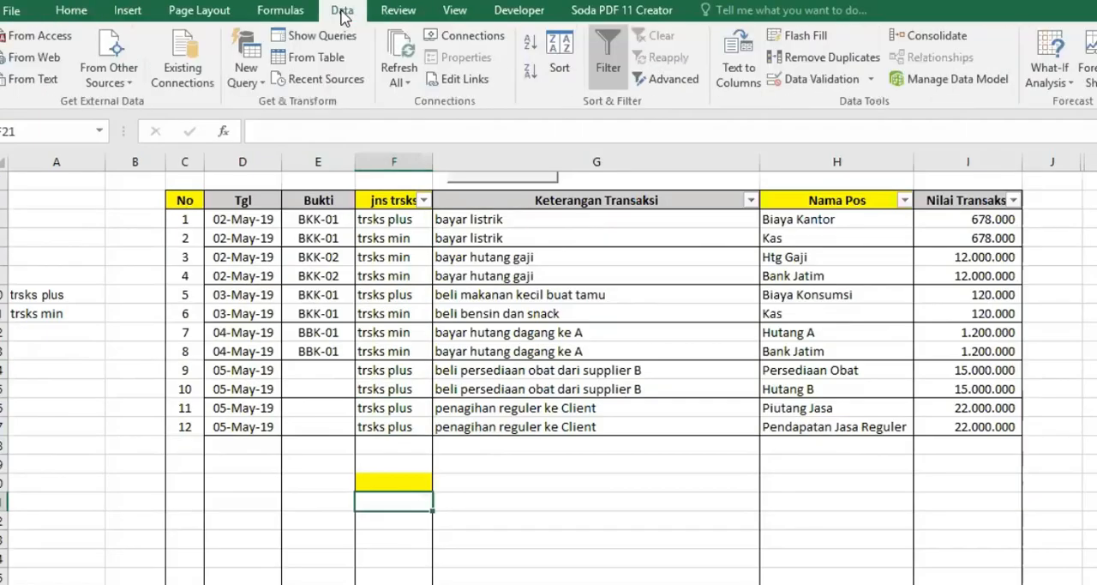
pyautogui.click(804, 80)
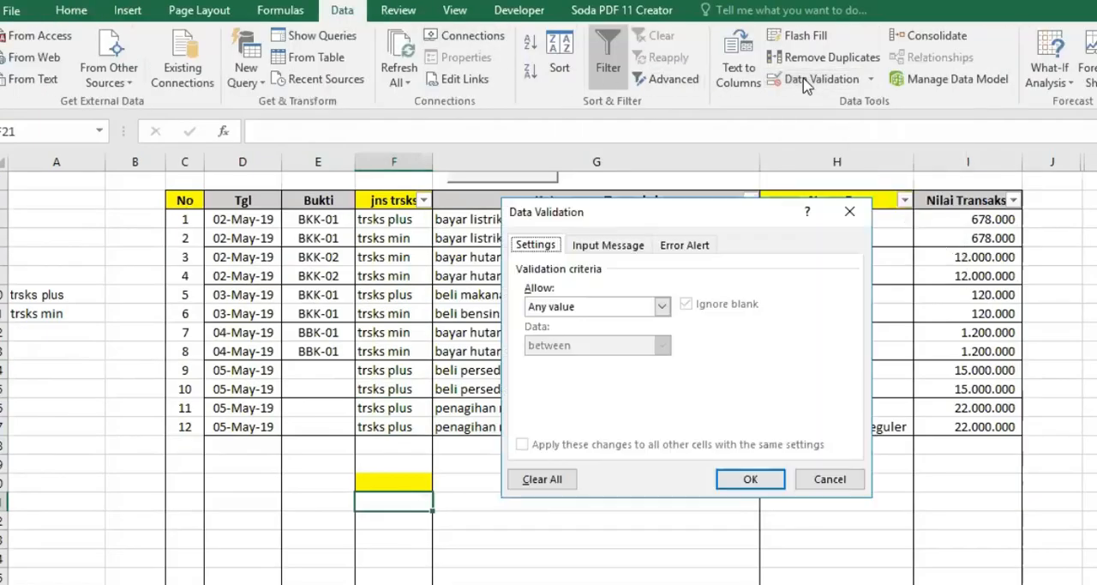
pyautogui.click(664, 307)
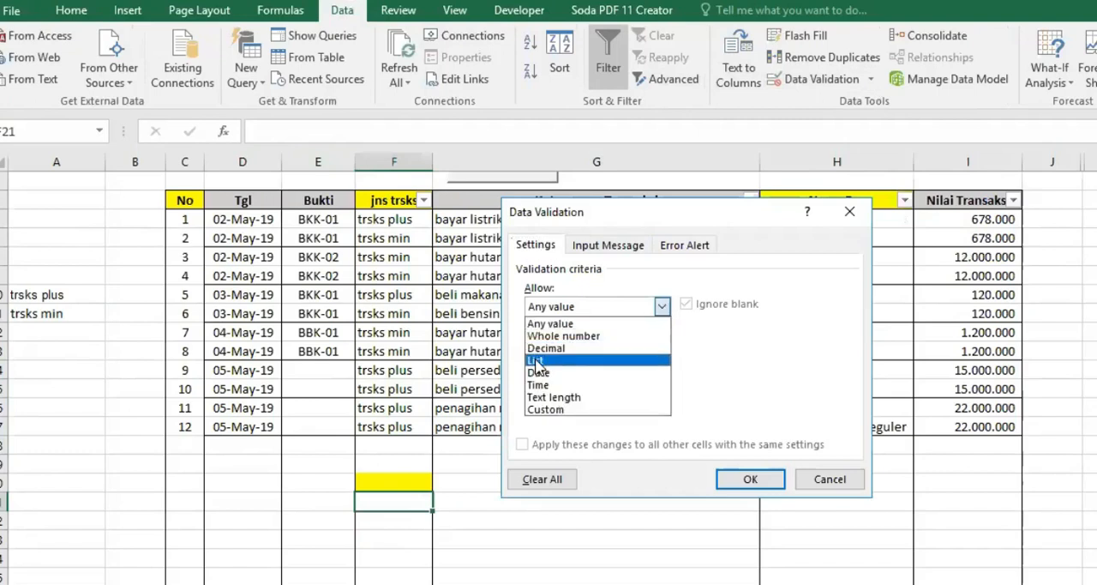
pyautogui.click(537, 361)
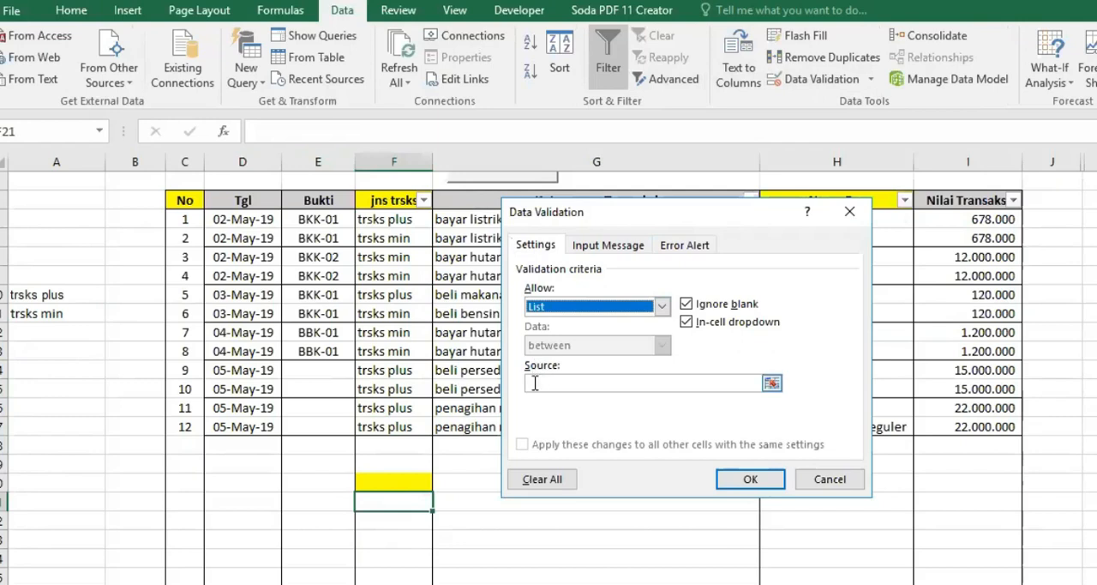
pyautogui.click(535, 383)
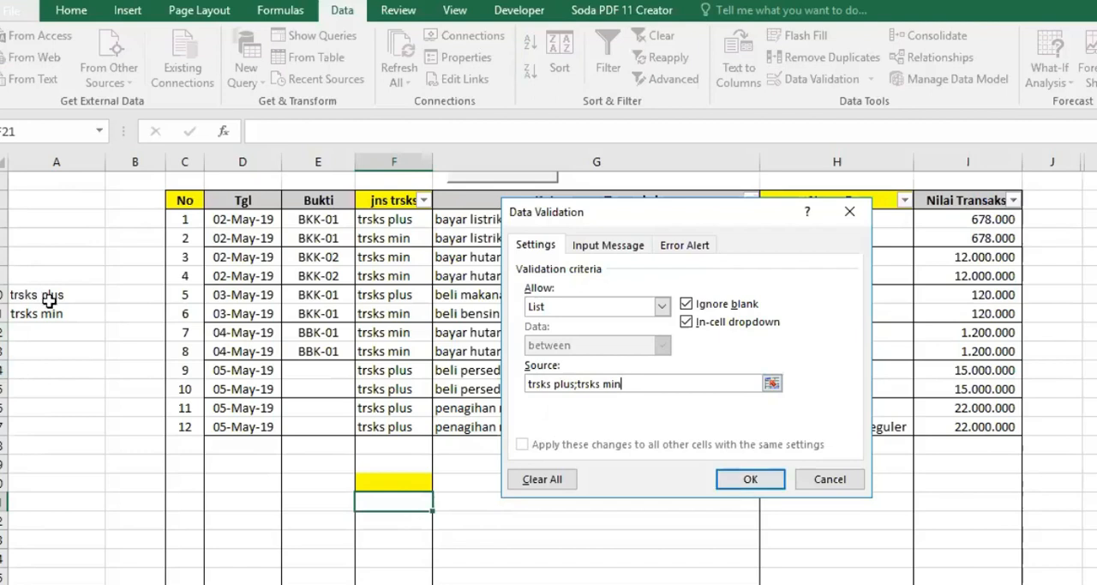
pyautogui.click(748, 480)
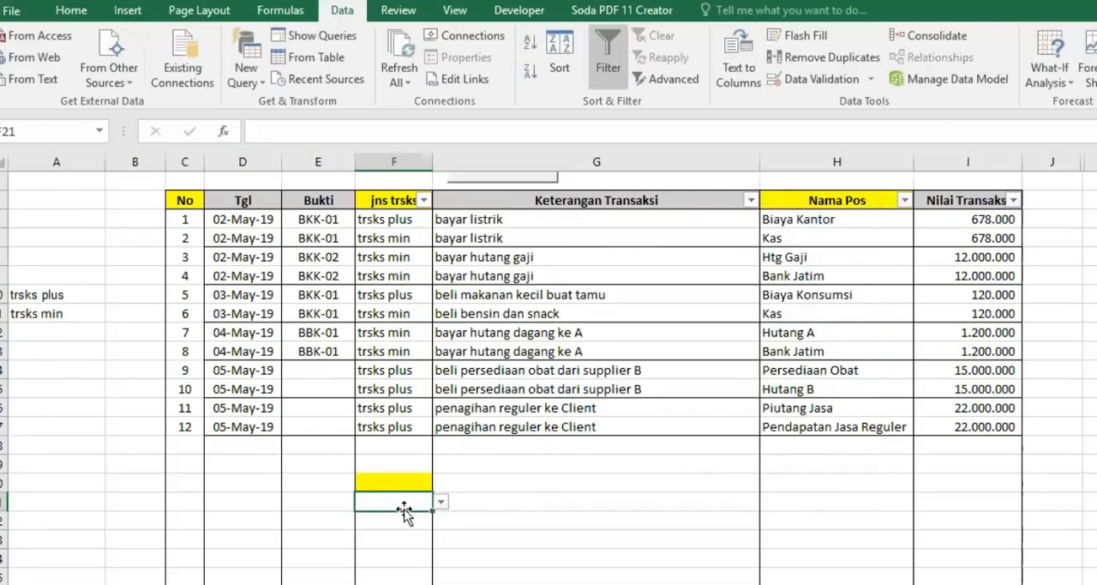
pyautogui.click(441, 504)
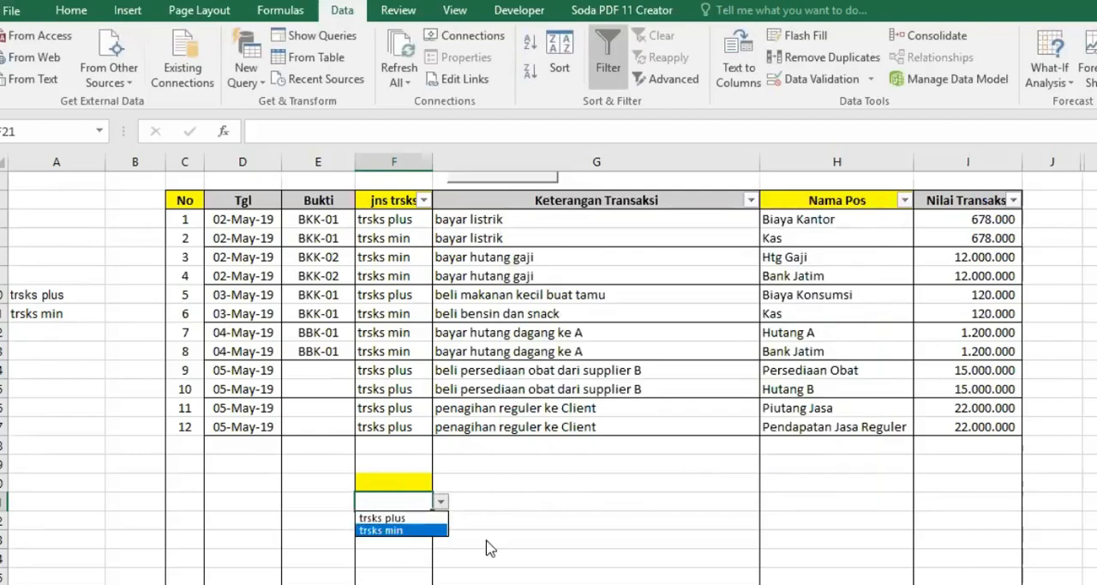
pyautogui.press('Escape')
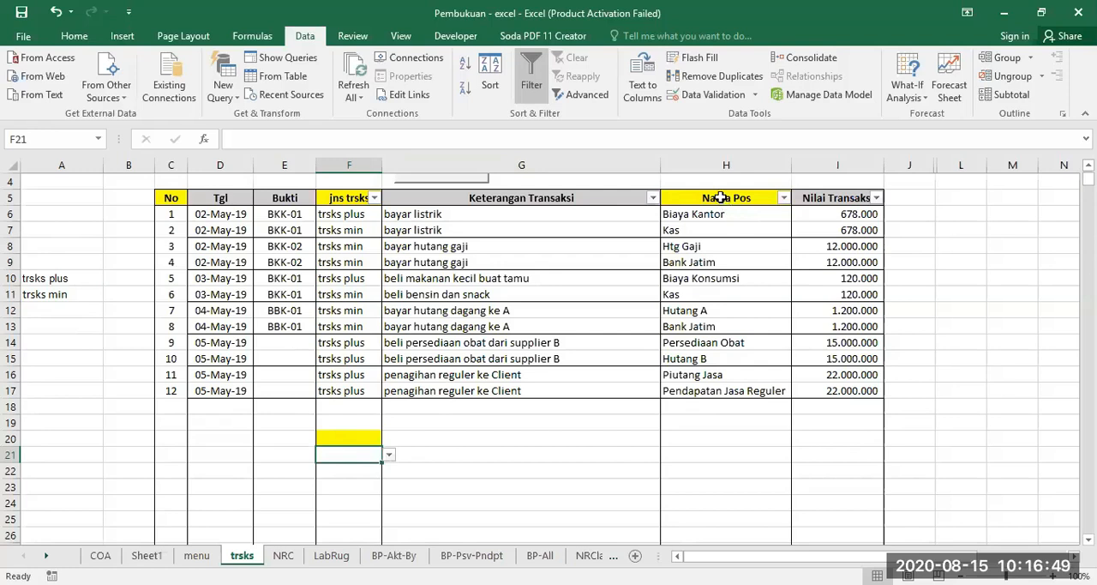
# Examine the account names offered by the Nama Pos dropdown in H6.
pyautogui.click(720, 197)
pyautogui.click(746, 161)
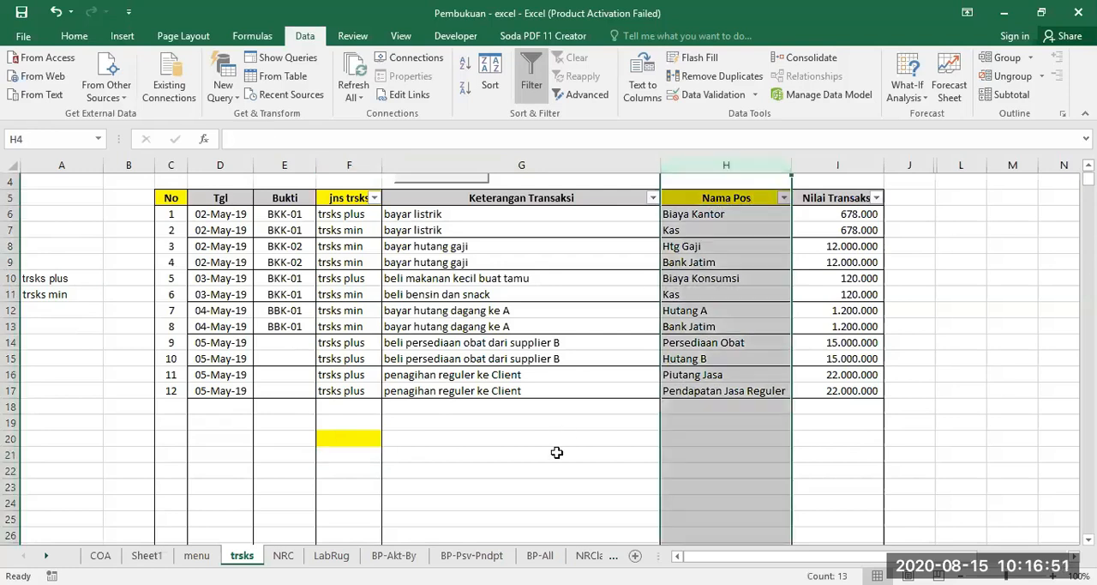
pyautogui.click(556, 452)
pyautogui.click(734, 215)
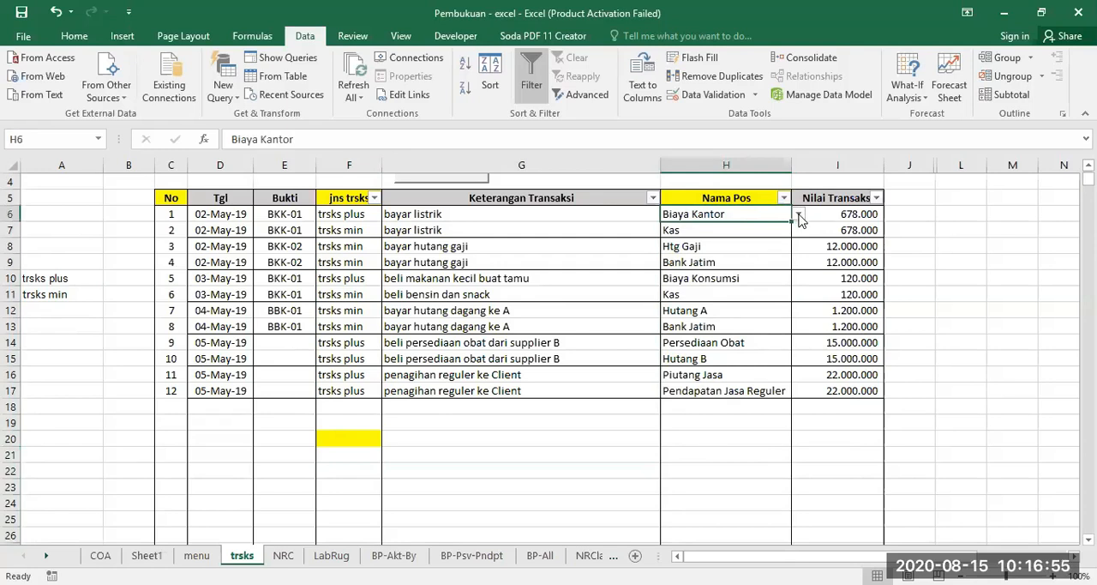
pyautogui.click(799, 215)
pyautogui.moveTo(799, 266); pyautogui.dragTo(799, 230)
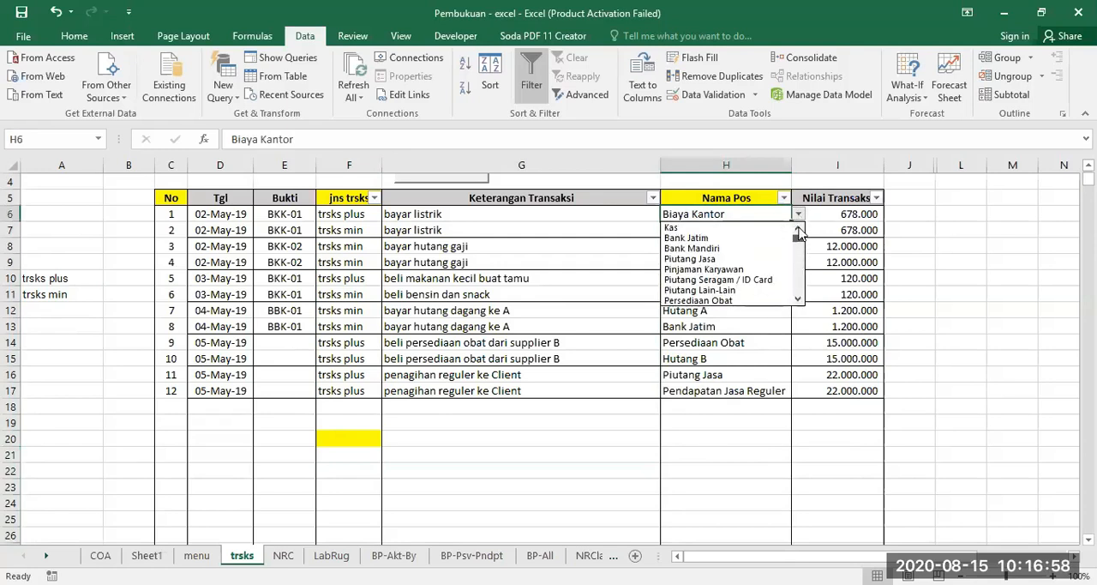
pyautogui.doubleClick(798, 299)
pyautogui.click(798, 300)
pyautogui.doubleClick(799, 300)
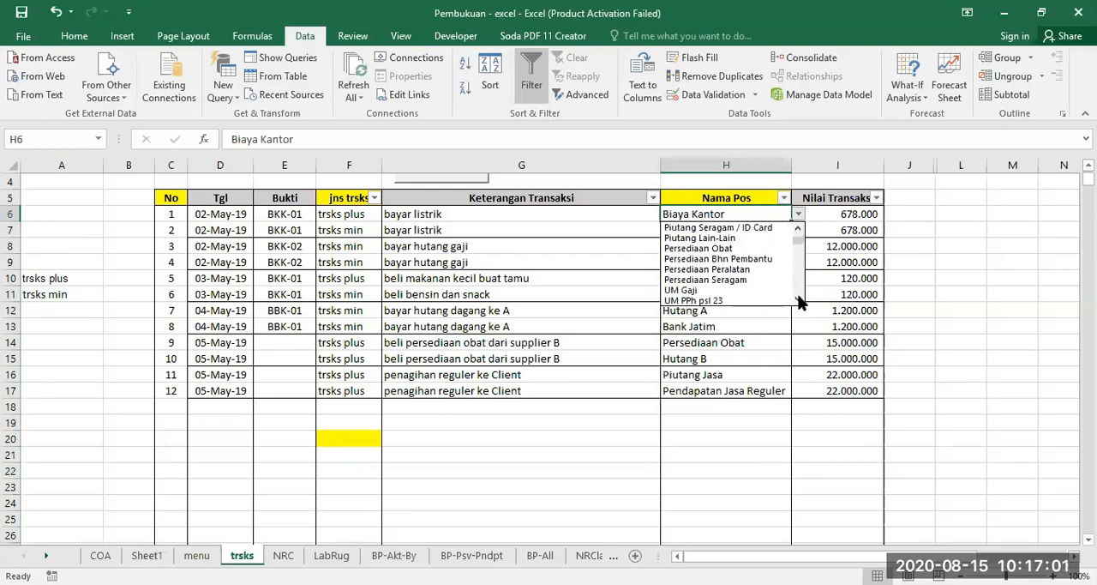
pyautogui.moveTo(798, 241); pyautogui.dragTo(798, 228)
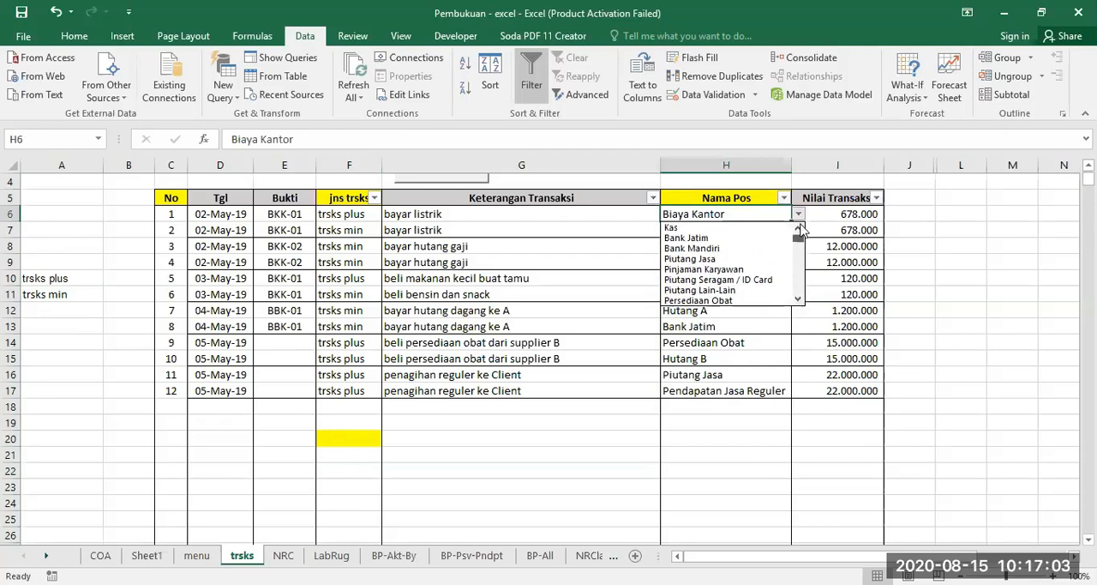
pyautogui.click(750, 210)
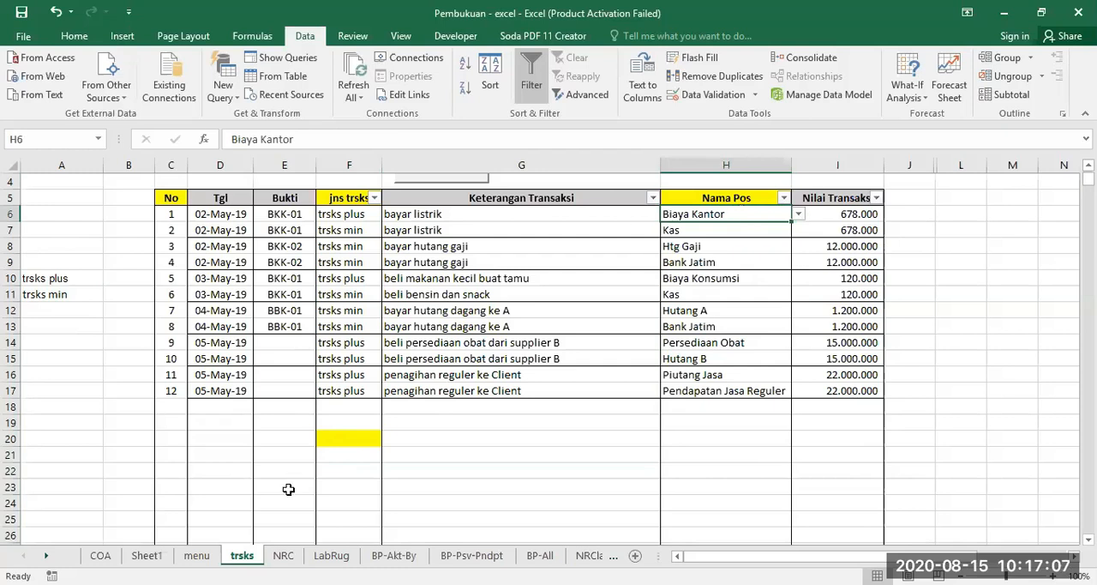
# Review the transaction type choices in F21's dropdown without picking one.
pyautogui.click(373, 442)
pyautogui.click(353, 457)
pyautogui.click(389, 455)
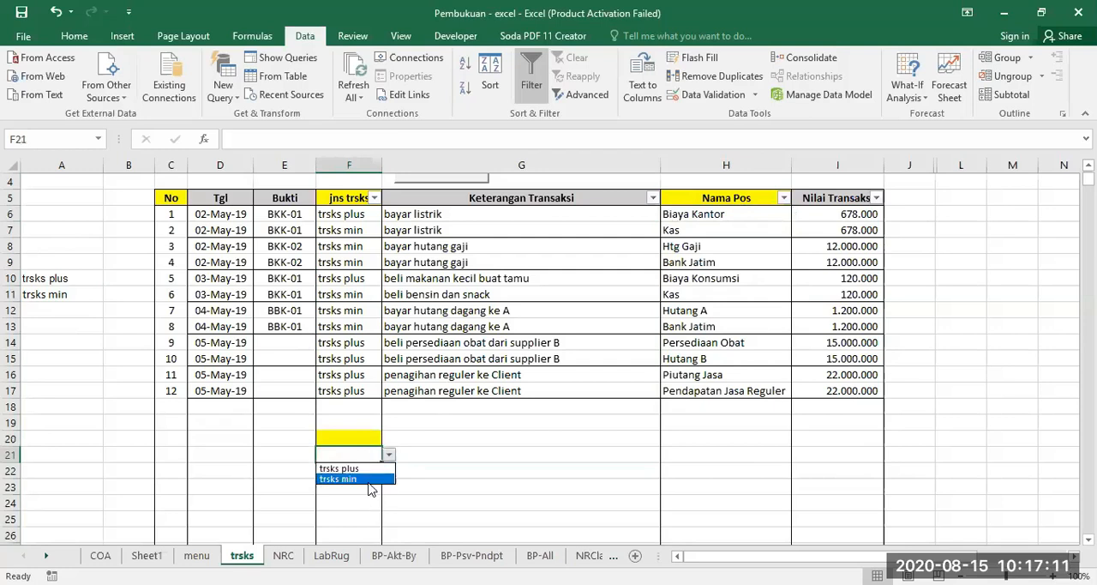
pyautogui.click(420, 479)
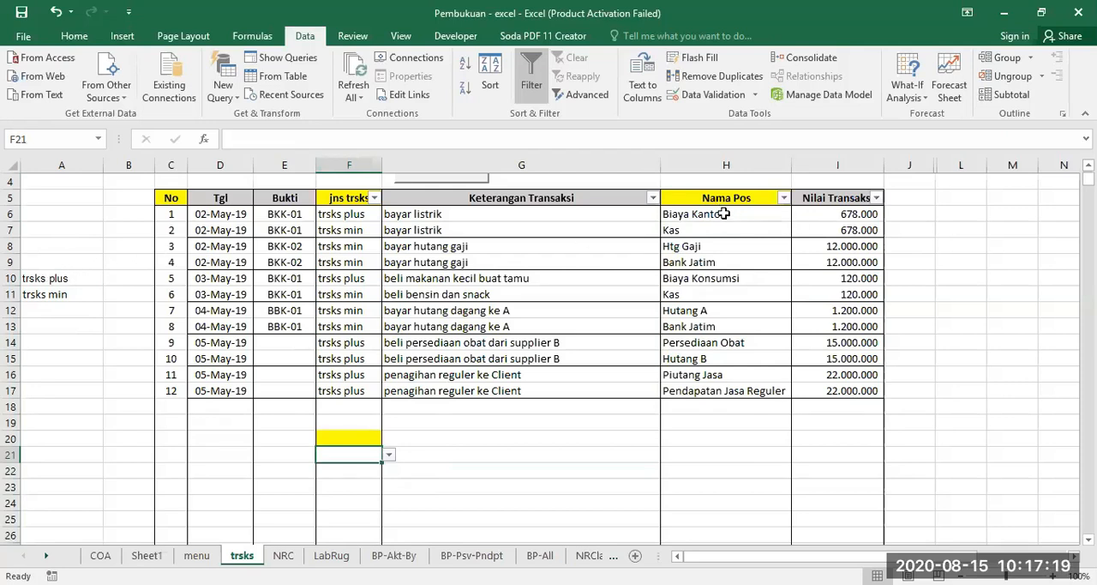
# Erase the existing data validation from the whole Nama Pos column H so it allows any value.
pyautogui.click(735, 164)
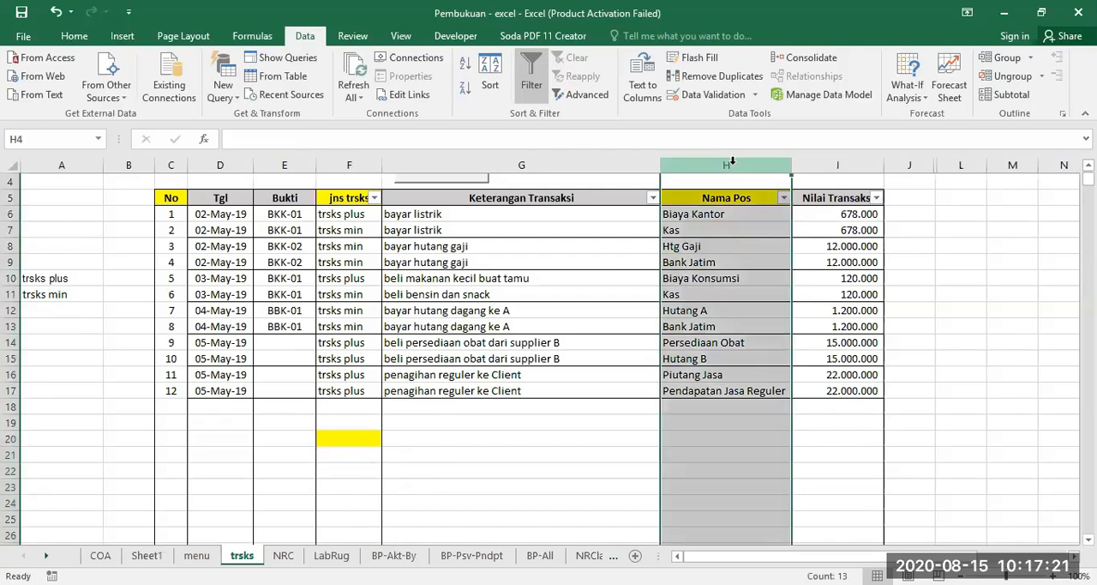
pyautogui.click(703, 95)
pyautogui.click(522, 352)
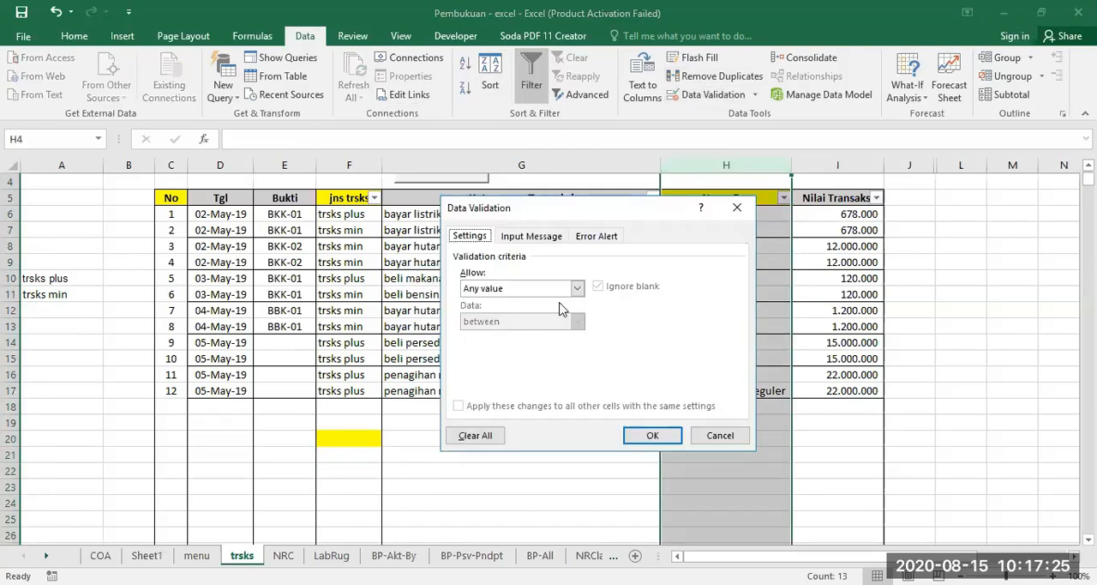
pyautogui.click(641, 440)
# Clear the Nama Pos entries in H6:H21.
pyautogui.moveTo(762, 245); pyautogui.dragTo(709, 460)
pyautogui.click(747, 214)
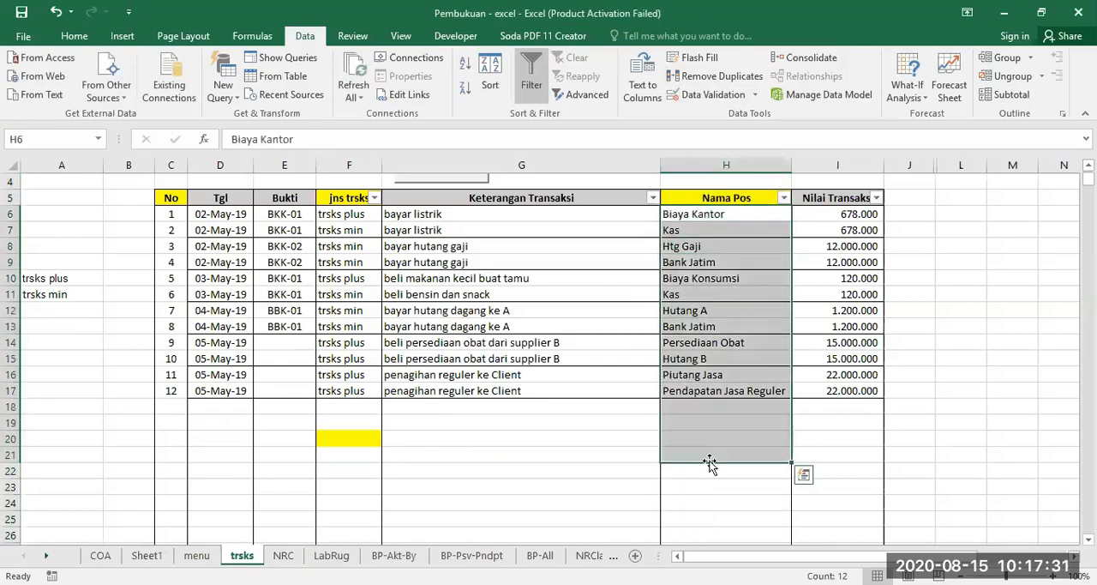
pyautogui.press('Delete')
pyautogui.click(733, 215)
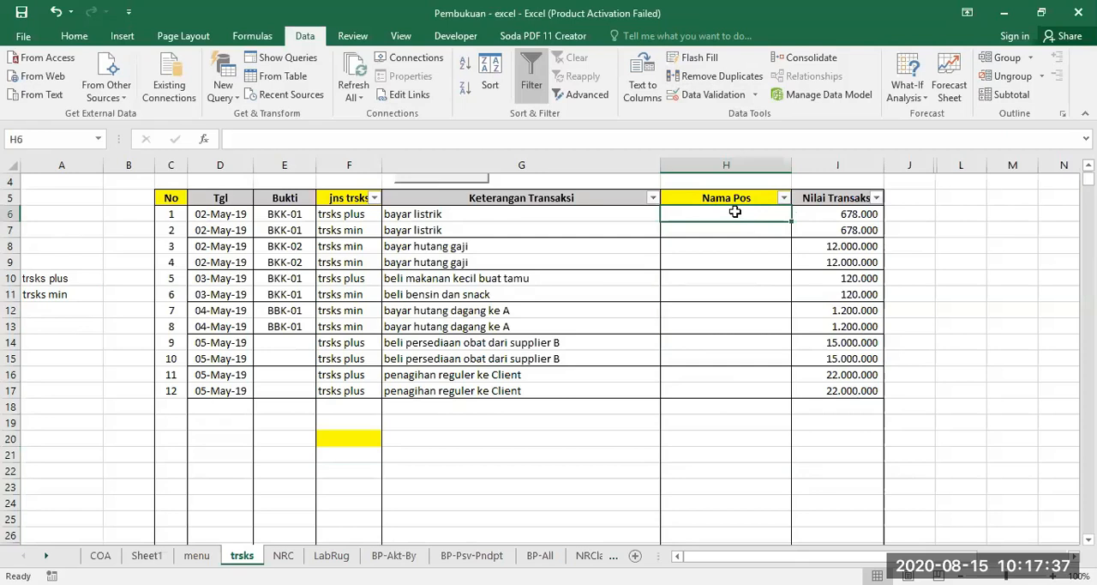
# Check the account names on the COA sheet and start a List data validation for H6:H20 on the trsks sheet.
pyautogui.click(100, 556)
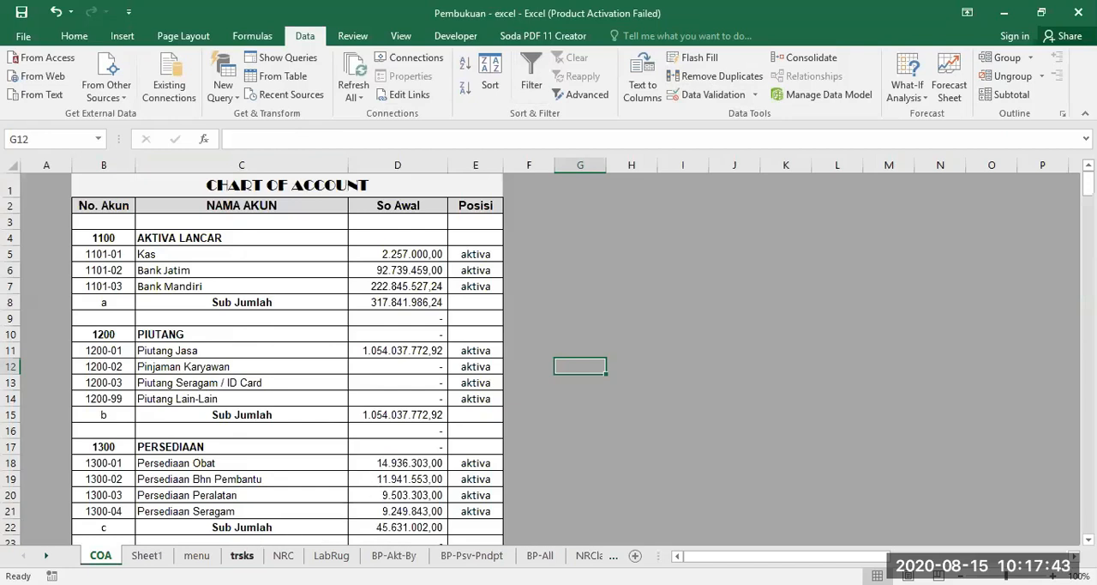
pyautogui.click(241, 556)
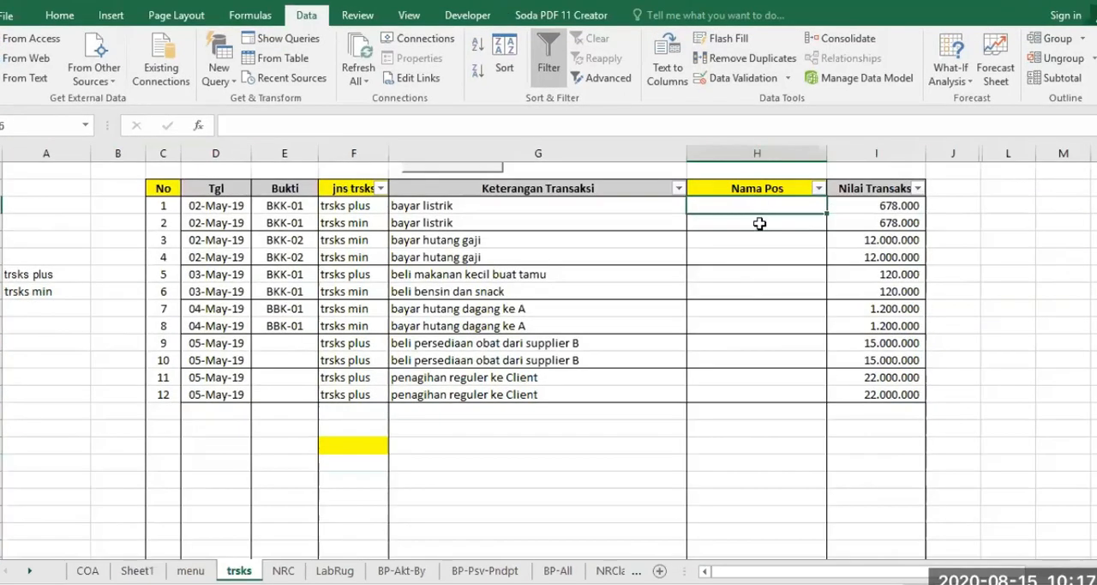
pyautogui.moveTo(729, 217); pyautogui.dragTo(730, 446)
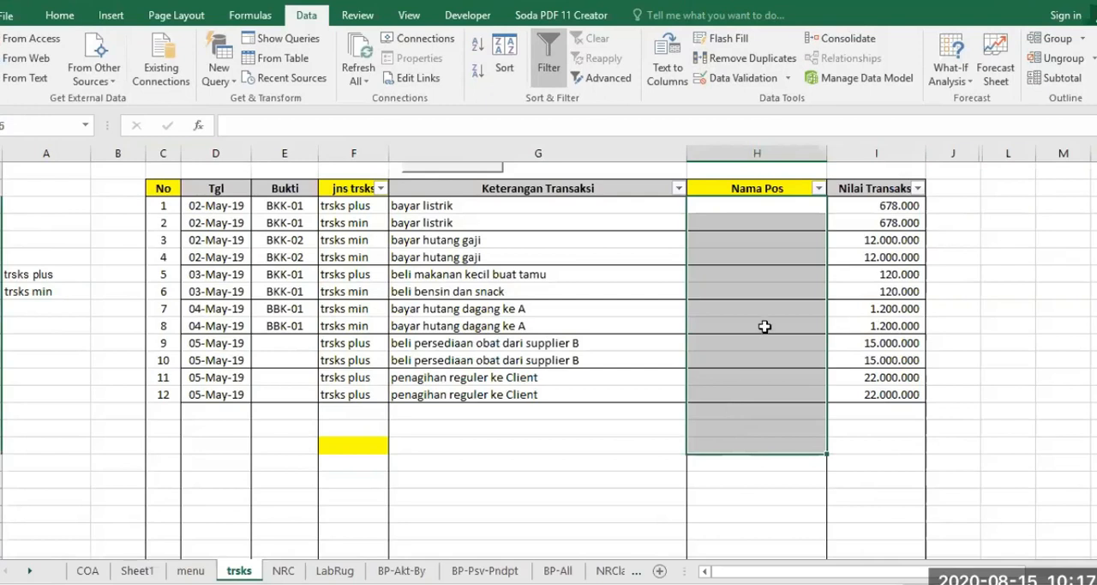
pyautogui.click(65, 18)
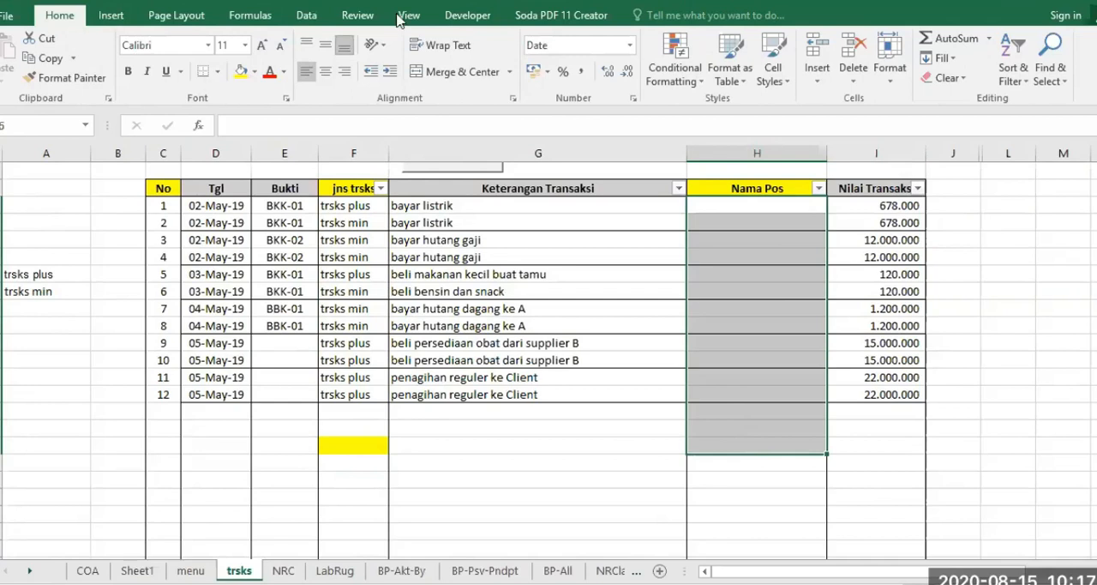
pyautogui.click(306, 15)
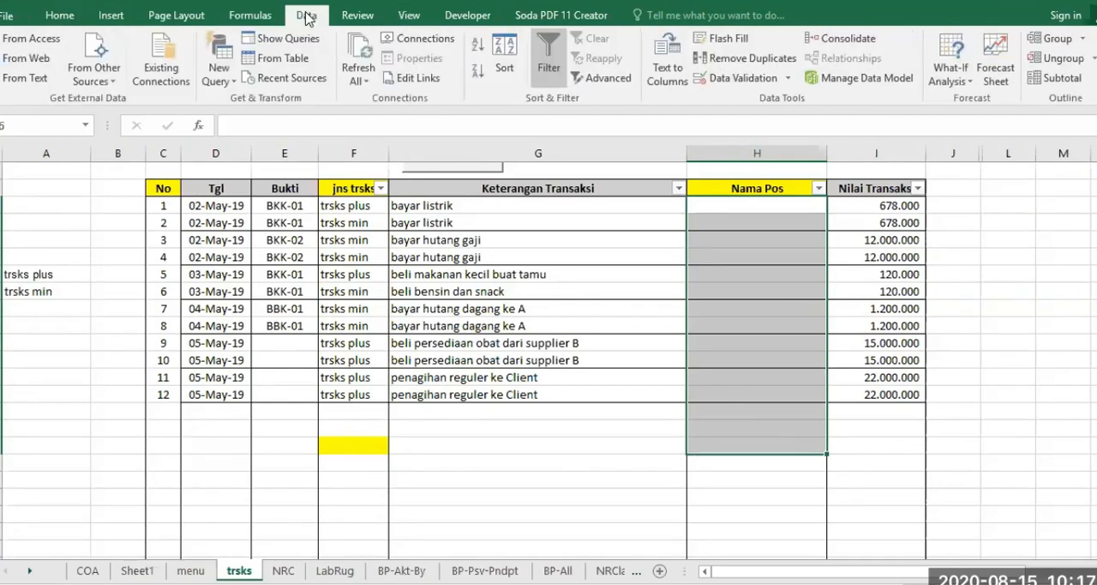
pyautogui.click(731, 79)
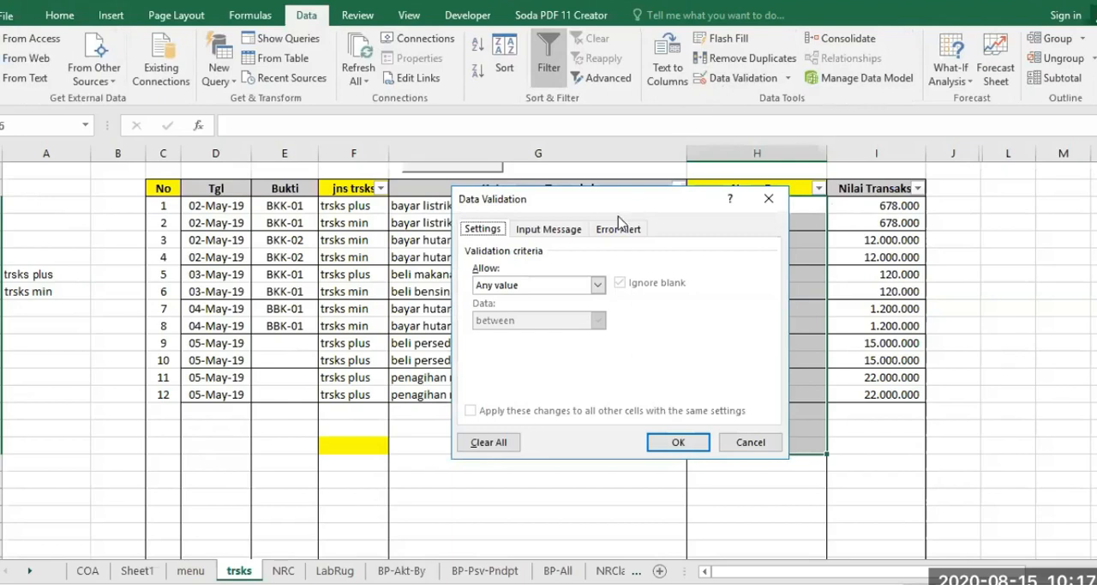
pyautogui.moveTo(617, 201); pyautogui.dragTo(496, 231)
pyautogui.click(475, 315)
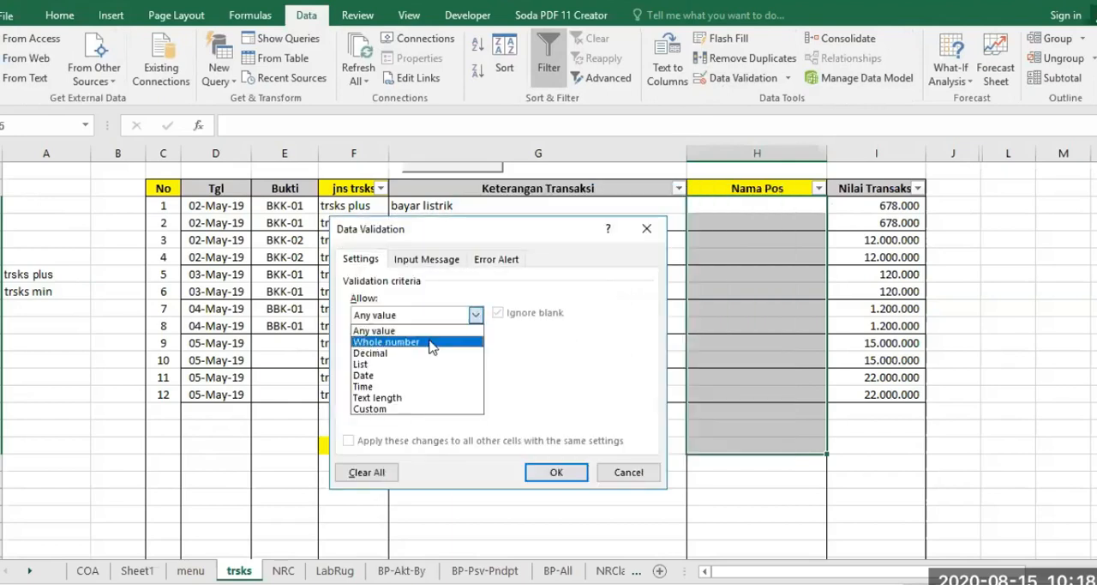
pyautogui.click(364, 365)
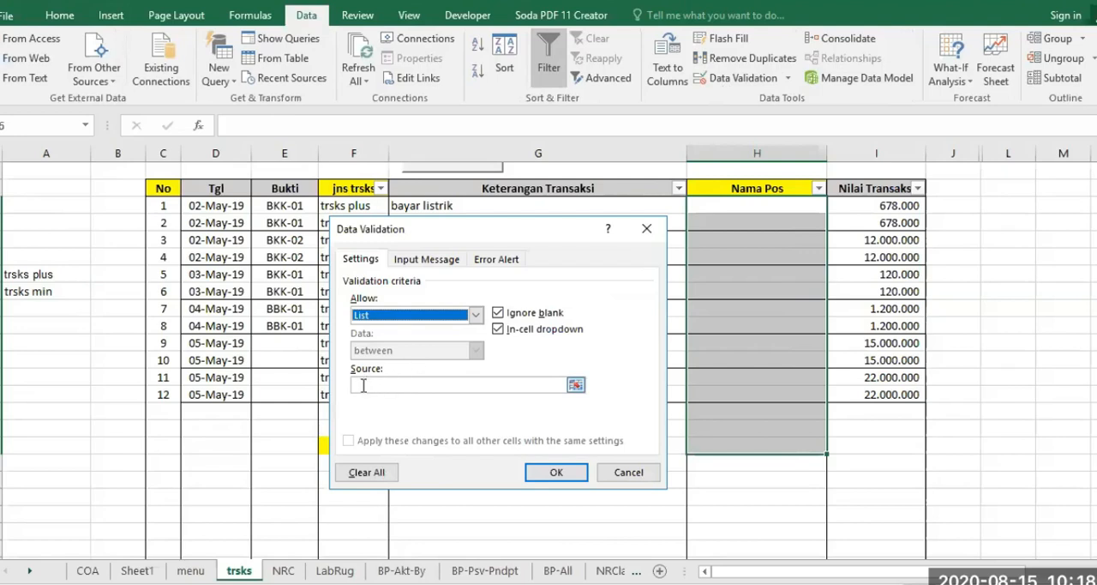
# Set the validation list source to =COA!$C$5:$C$154 and apply it to the Nama Pos cells.
pyautogui.click(364, 385)
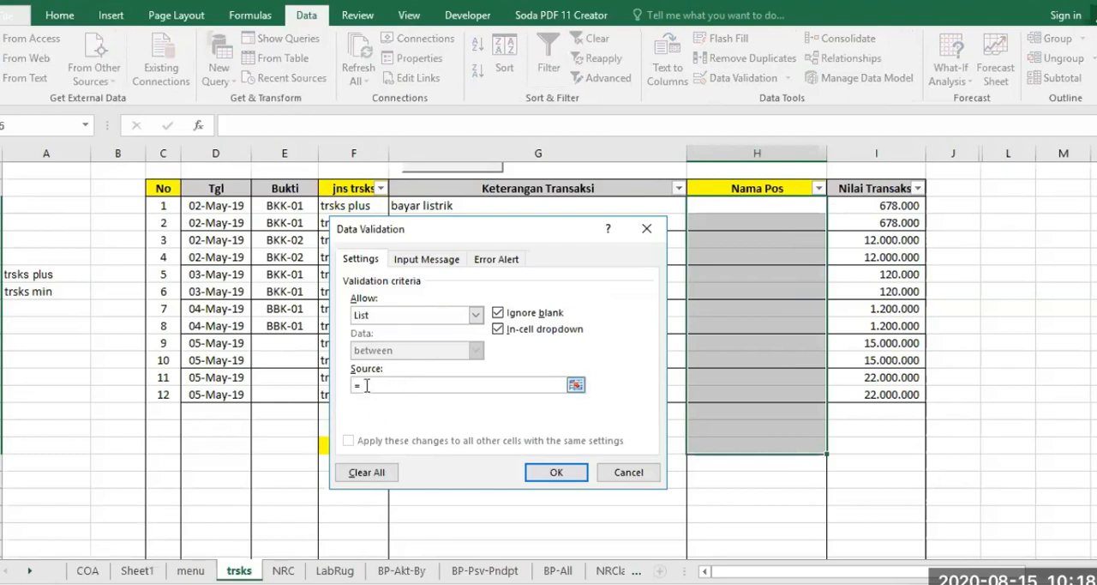
pyautogui.click(87, 571)
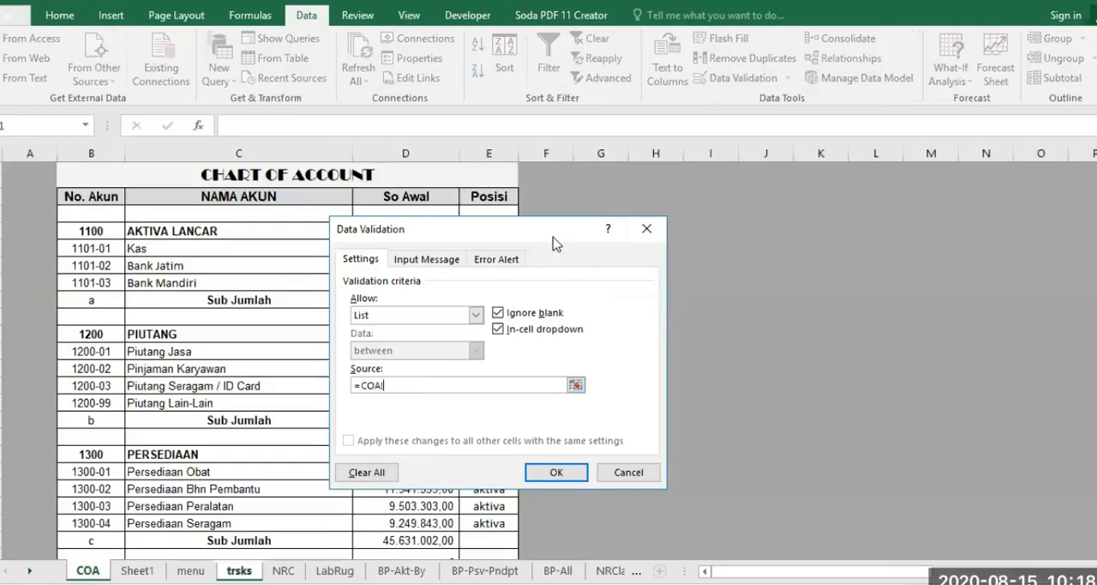
pyautogui.moveTo(555, 243); pyautogui.dragTo(928, 185)
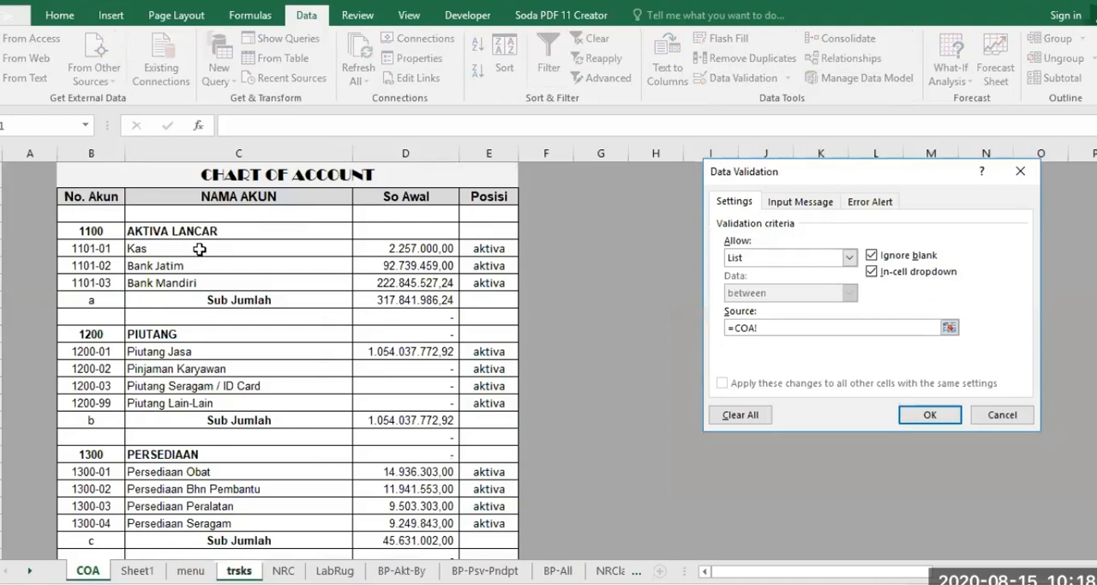
pyautogui.moveTo(199, 249); pyautogui.dragTo(246, 517)
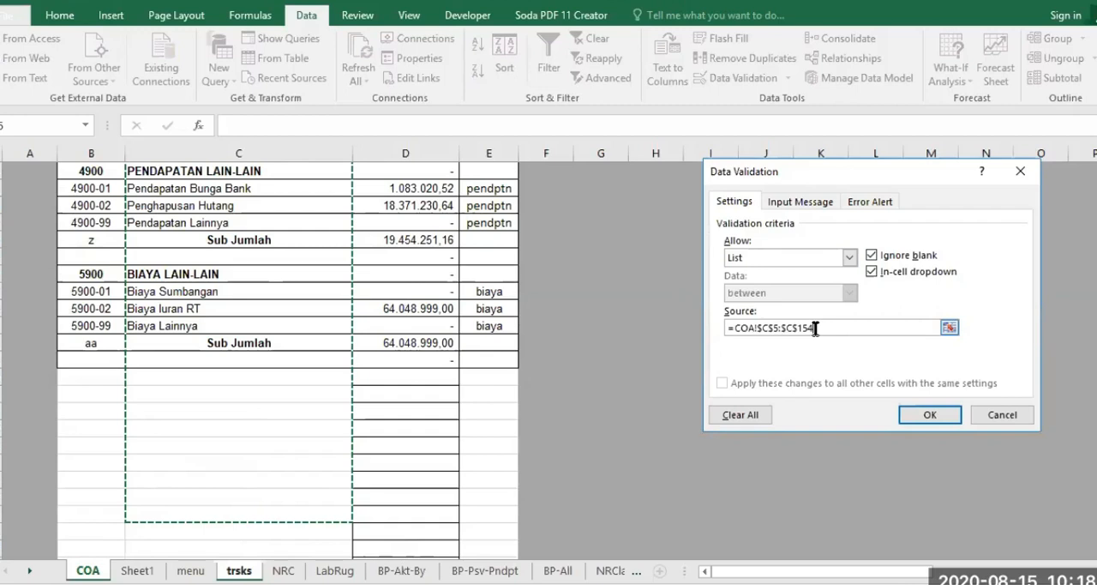
pyautogui.click(926, 415)
pyautogui.click(771, 203)
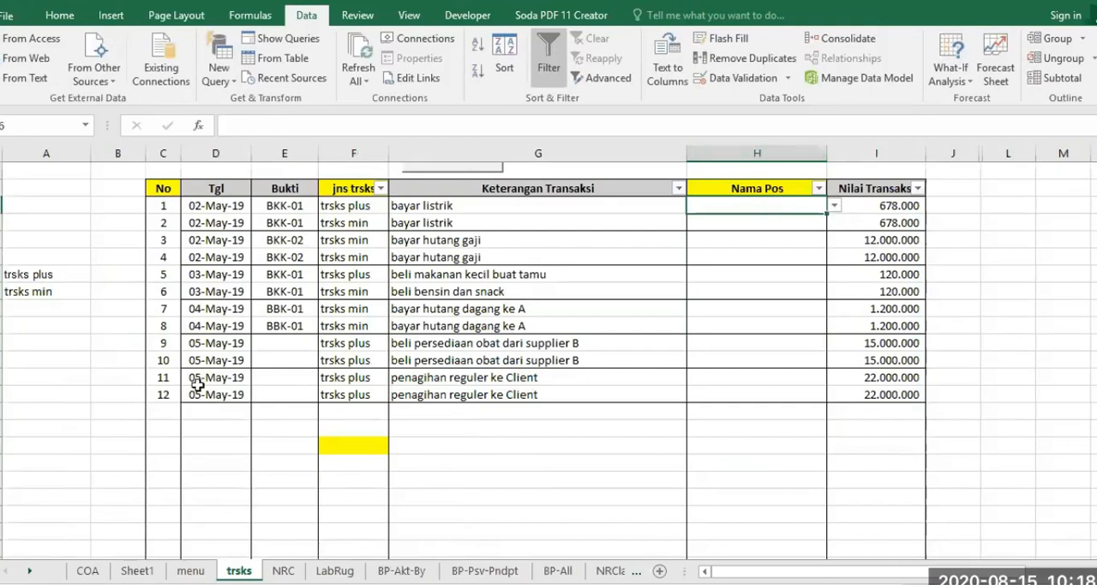
# Examine the subtotal, blank and group header rows among the account names on the COA sheet.
pyautogui.click(86, 567)
pyautogui.scroll(20, 314, 346)
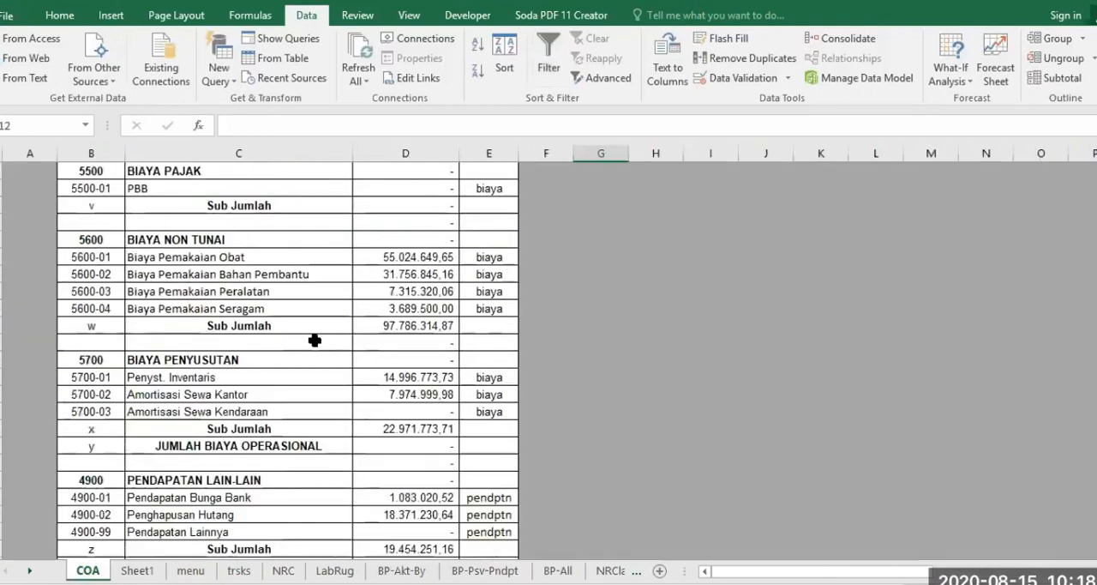
pyautogui.scroll(20, 314, 346)
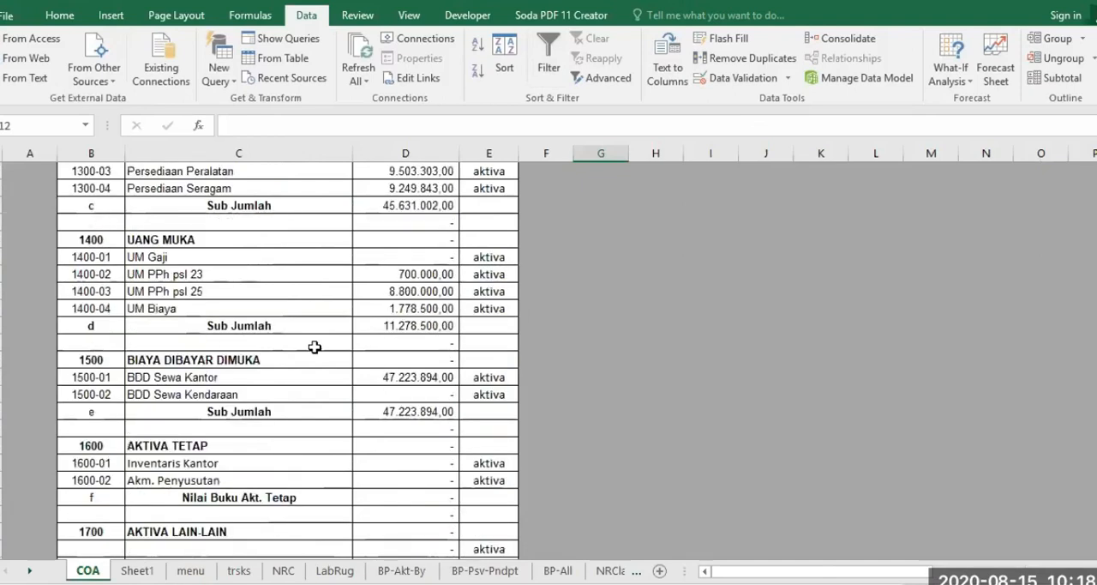
pyautogui.click(260, 298)
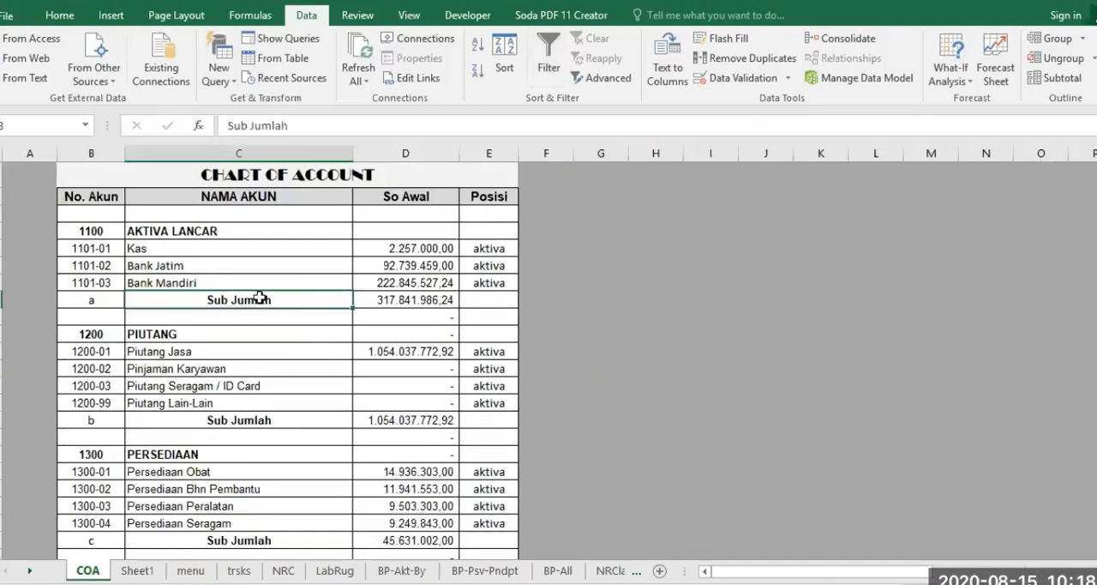
pyautogui.click(239, 318)
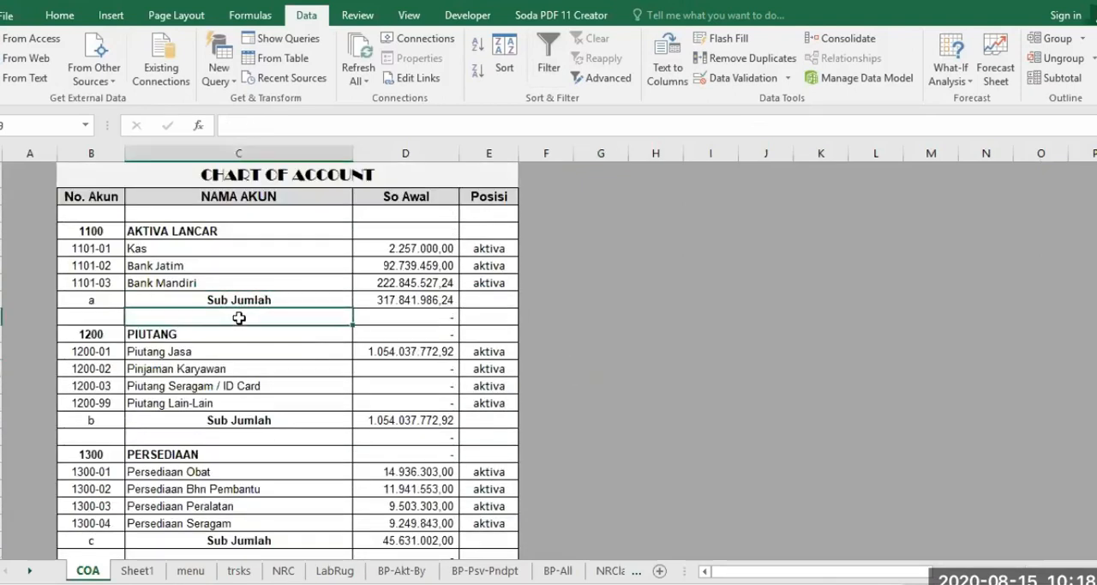
pyautogui.click(212, 334)
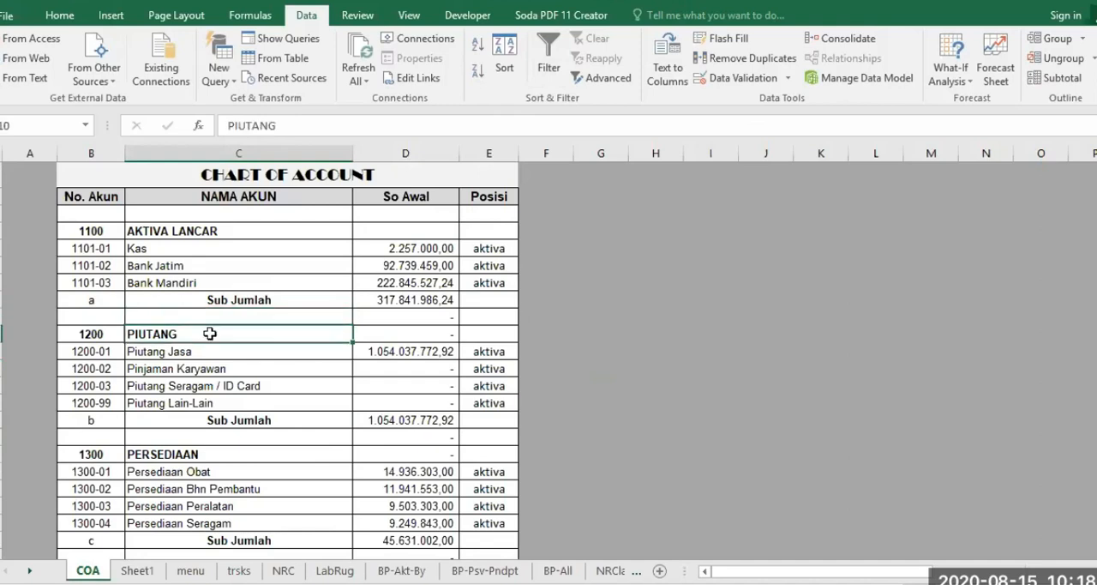
pyautogui.click(239, 570)
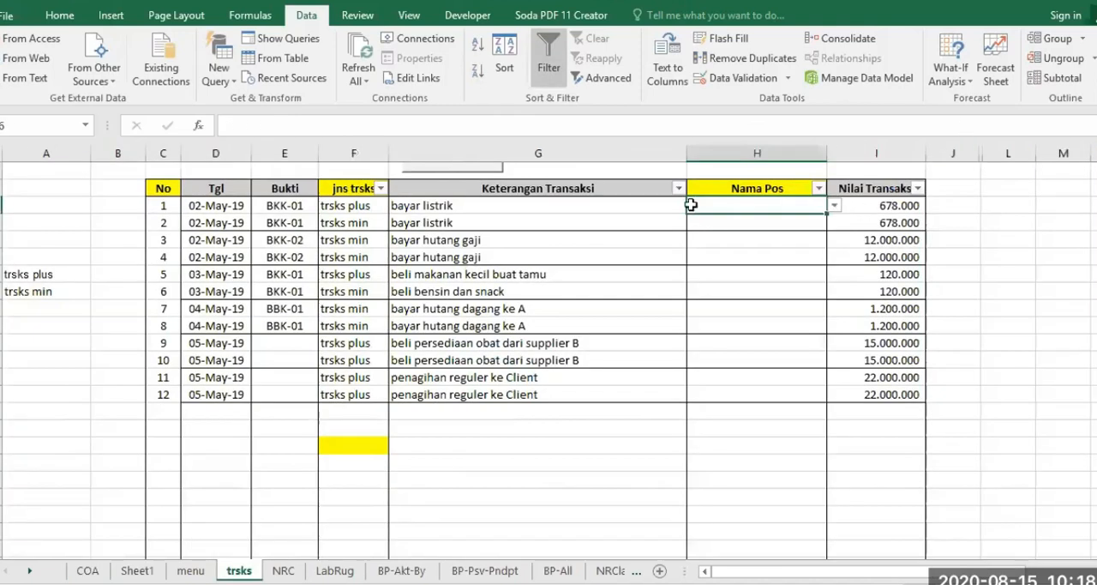
# Choose Kas as the Nama Pos for transaction 2 in H7 of the trsks sheet and review the dropdown entries.
pyautogui.click(799, 220)
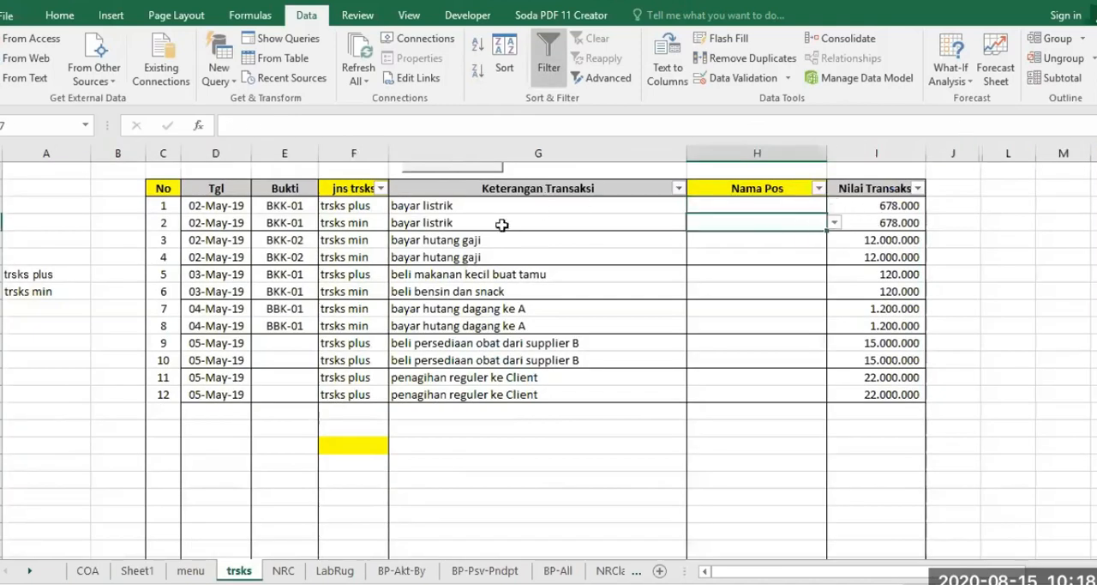
pyautogui.click(835, 222)
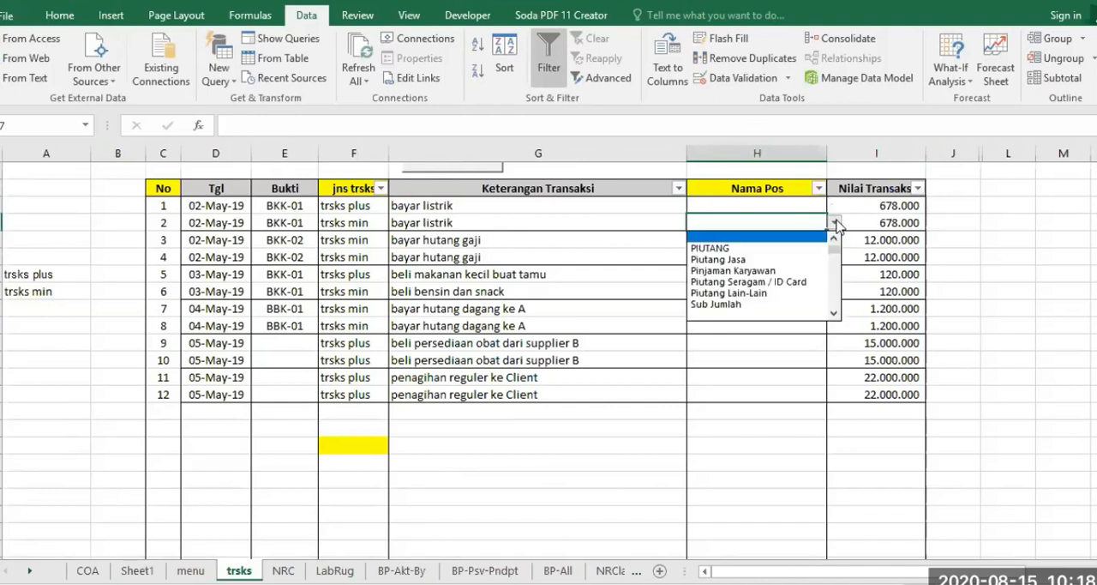
pyautogui.moveTo(834, 255); pyautogui.dragTo(836, 233)
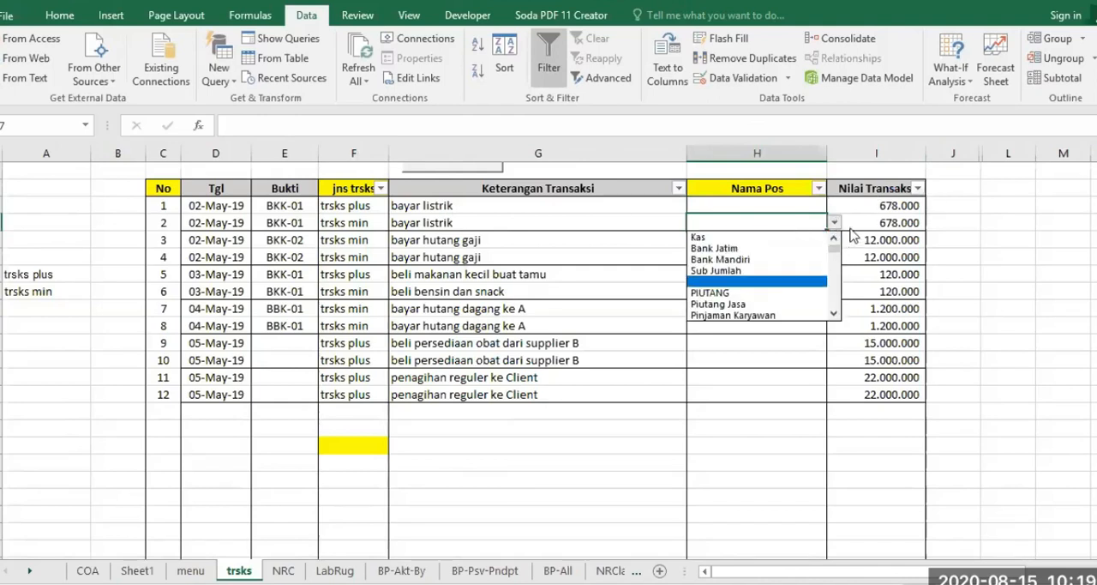
pyautogui.click(768, 238)
pyautogui.click(834, 222)
pyautogui.click(727, 363)
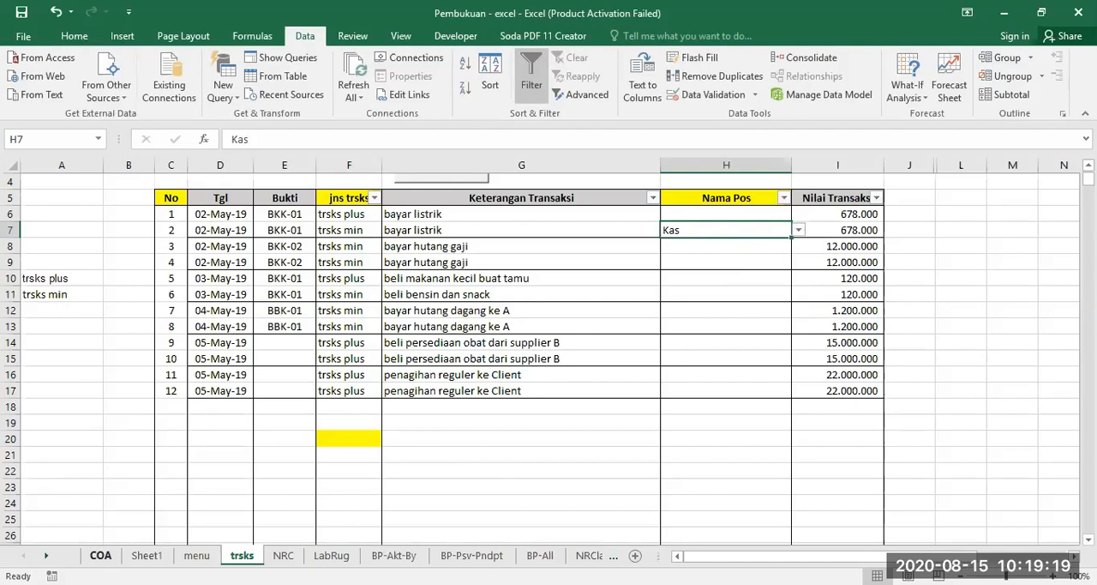
# Insert a row above the AKTIVA LANCAR Sub Jumlah on the COA sheet and name the account Bank Duta.
pyautogui.click(101, 556)
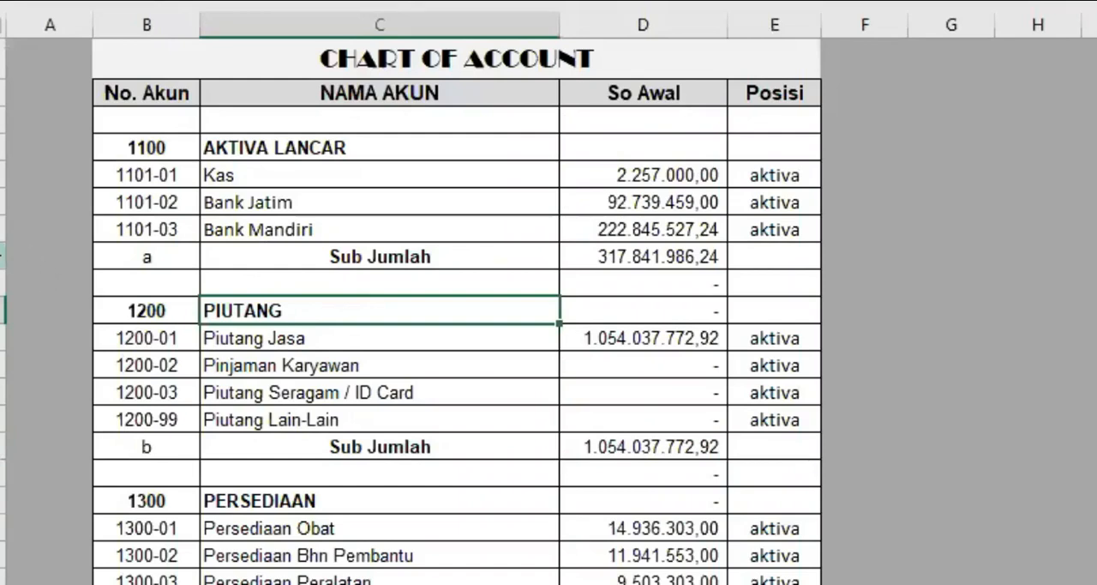
pyautogui.click(3, 257)
pyautogui.rightClick(4, 256)
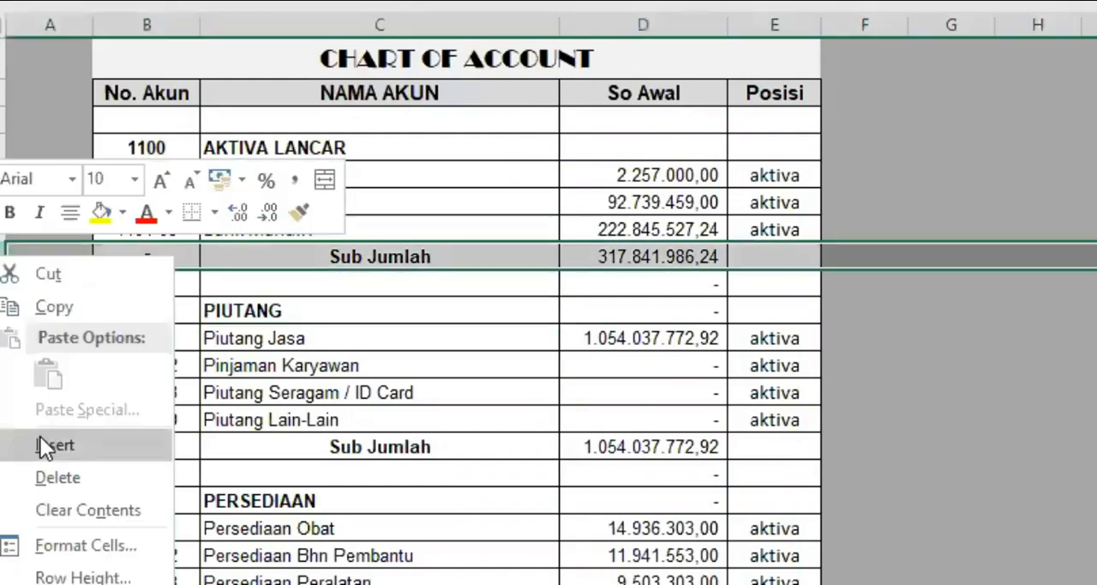
pyautogui.click(41, 439)
pyautogui.click(233, 255)
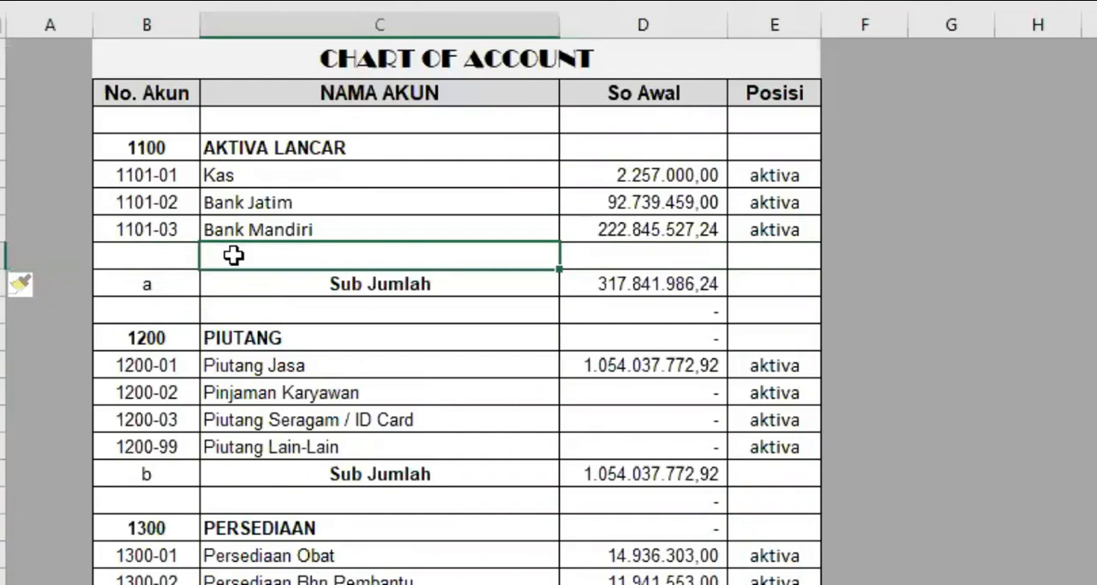
pyautogui.write('Bank Duta')
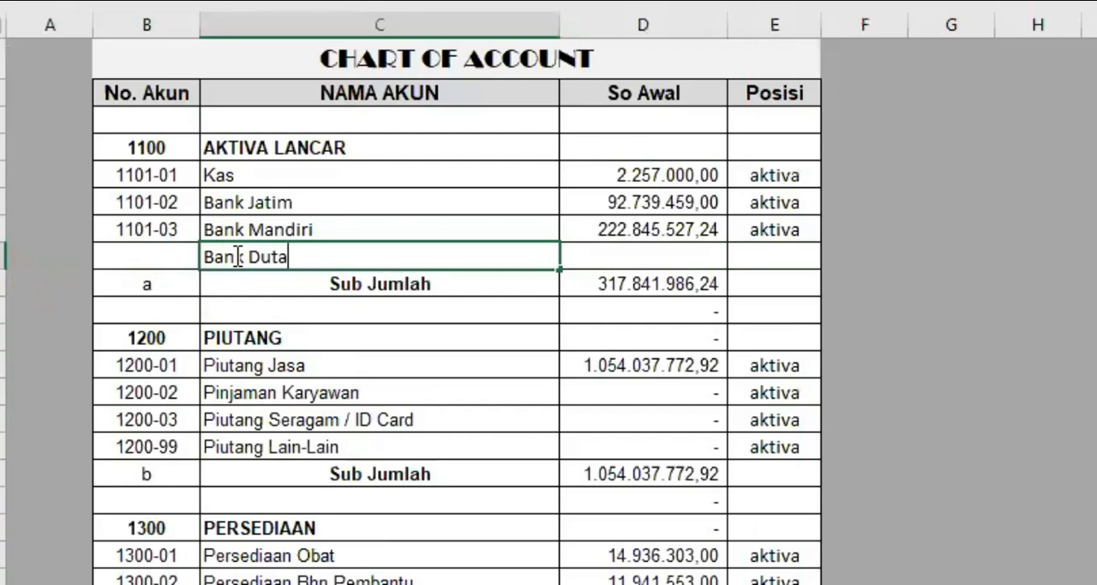
pyautogui.press('Return')
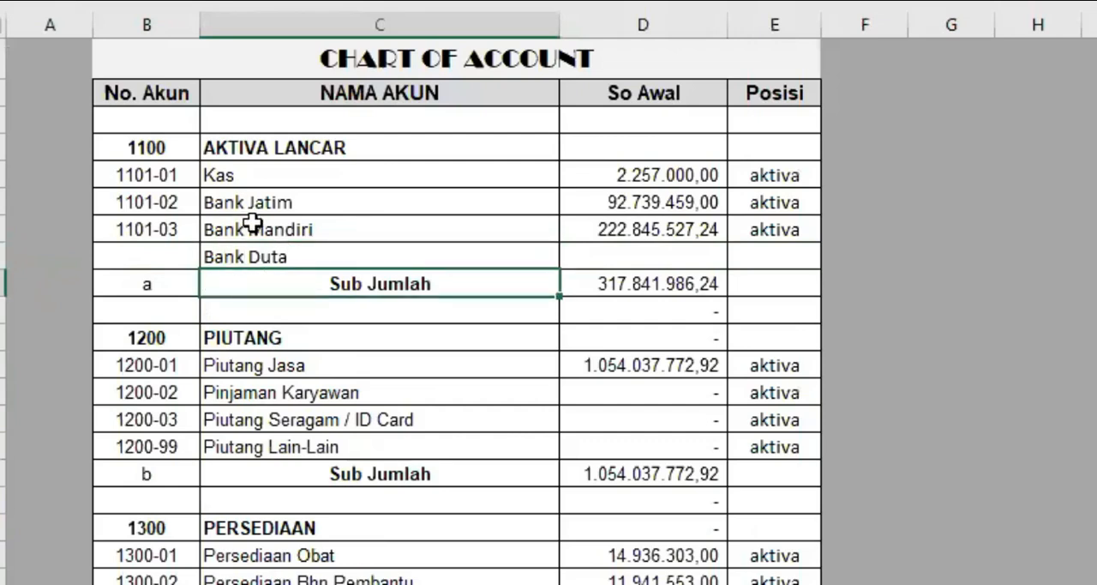
# Fill the account number down from Bank Mandiri to give Bank Duta number 1101-04.
pyautogui.click(137, 226)
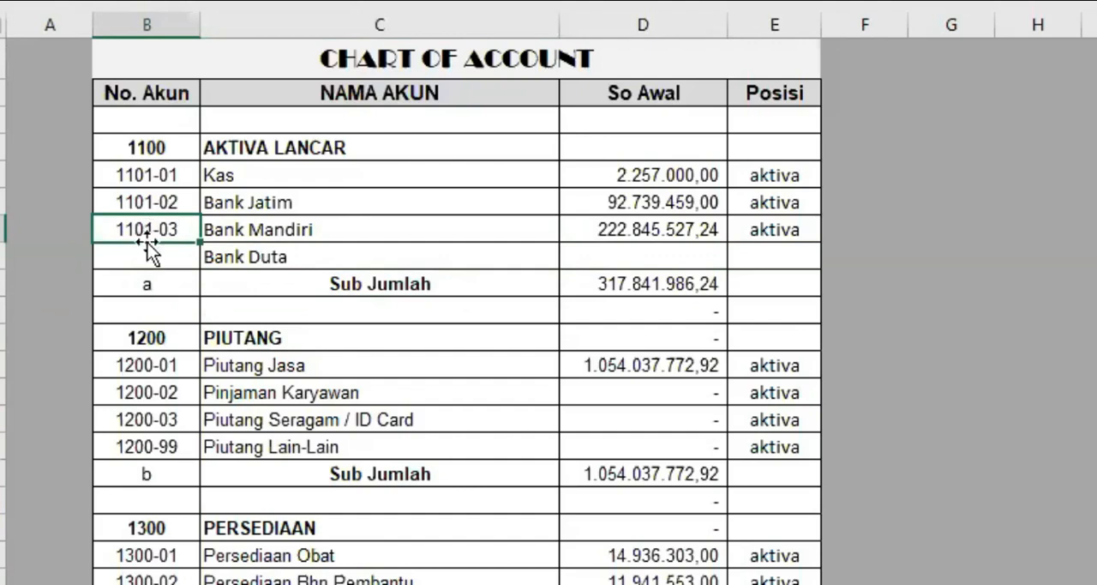
pyautogui.moveTo(197, 242); pyautogui.dragTo(204, 266)
pyautogui.click(319, 257)
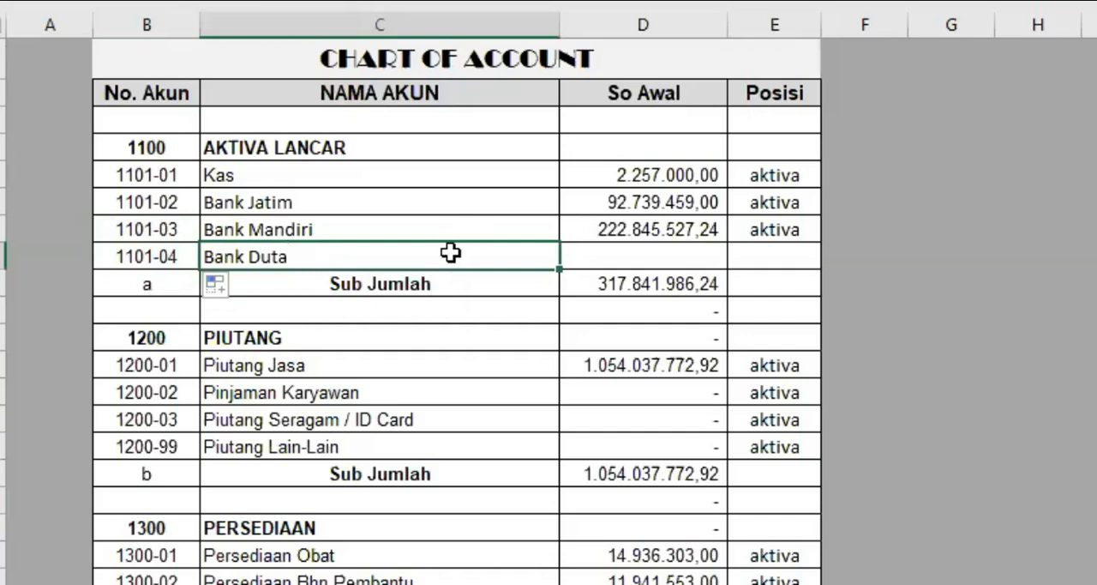
pyautogui.click(643, 257)
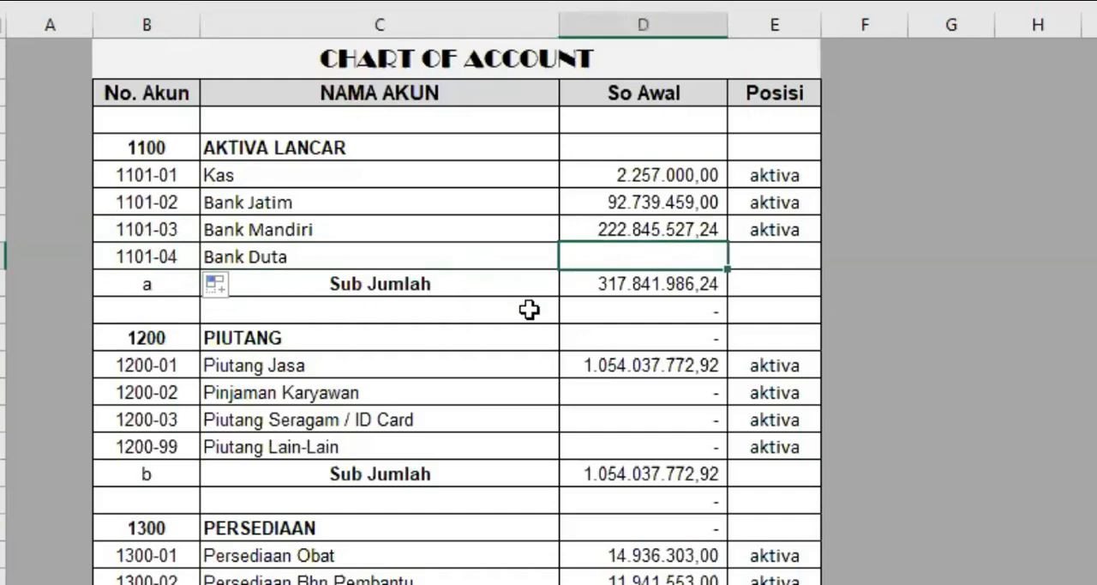
# Insert a row above the AKTIVA LANCAR Sub Jumlah on the NRC sheet and fill the Bank Mandiri row's number and name formula into it.
pyautogui.hotkey('ctrl', 'pagedown')
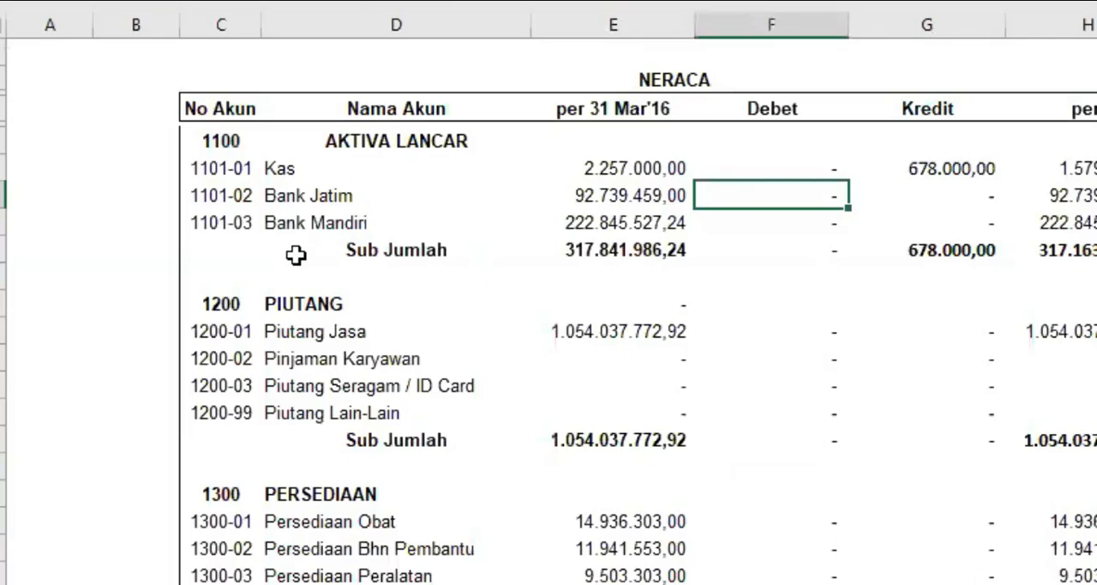
pyautogui.click(3, 249)
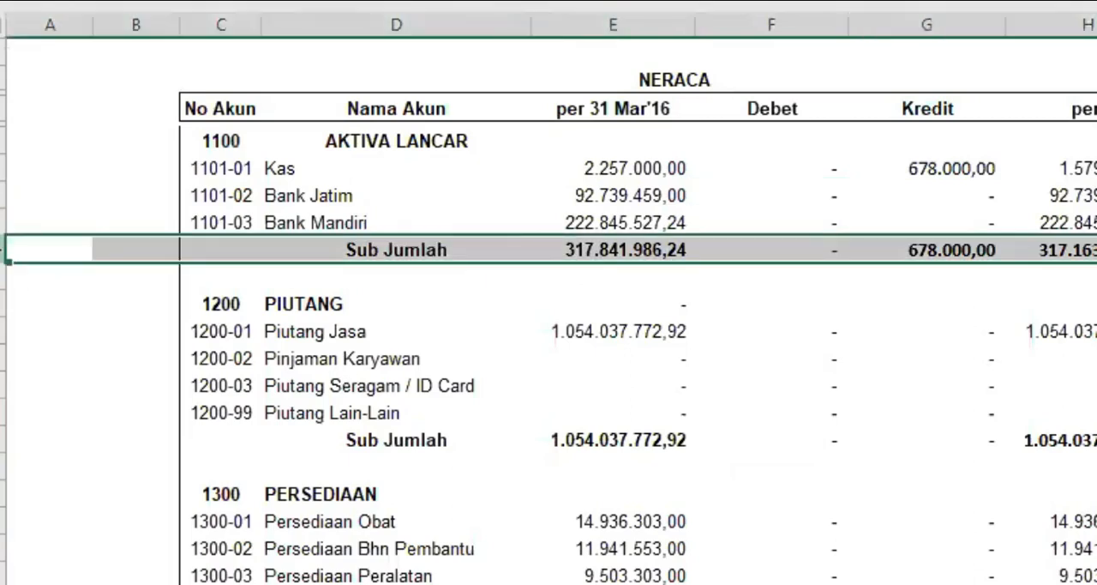
pyautogui.rightClick(3, 249)
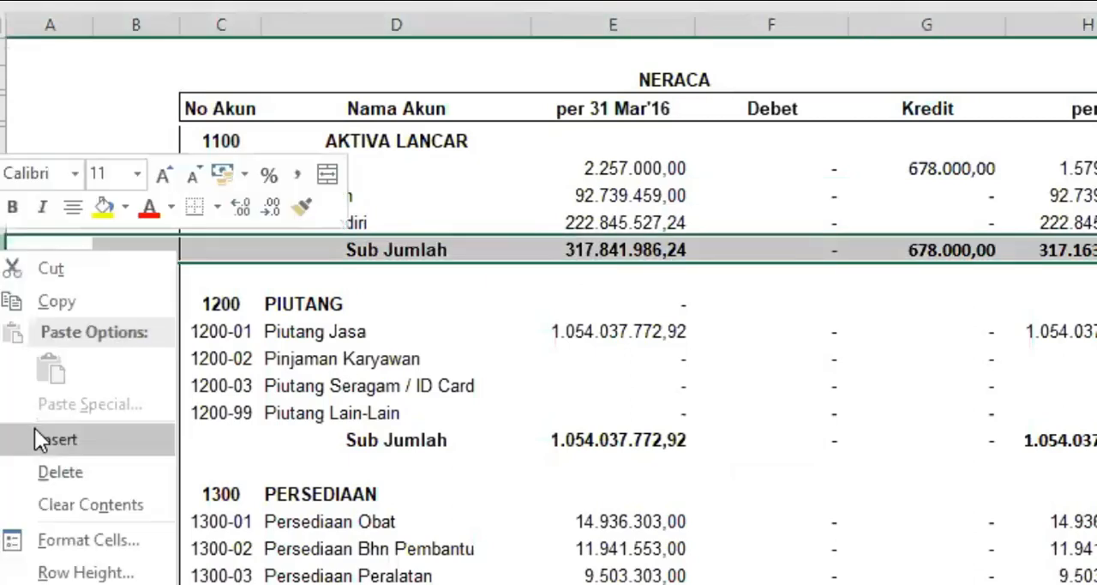
pyautogui.click(34, 433)
pyautogui.click(251, 220)
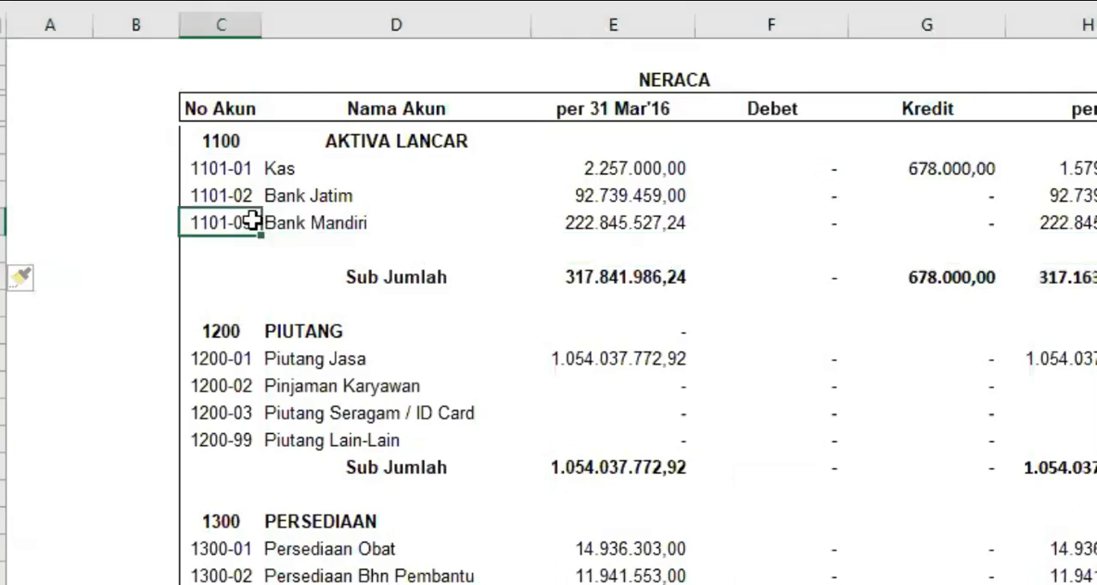
pyautogui.moveTo(251, 220); pyautogui.dragTo(421, 221)
pyautogui.moveTo(532, 233); pyautogui.dragTo(519, 262)
pyautogui.click(492, 301)
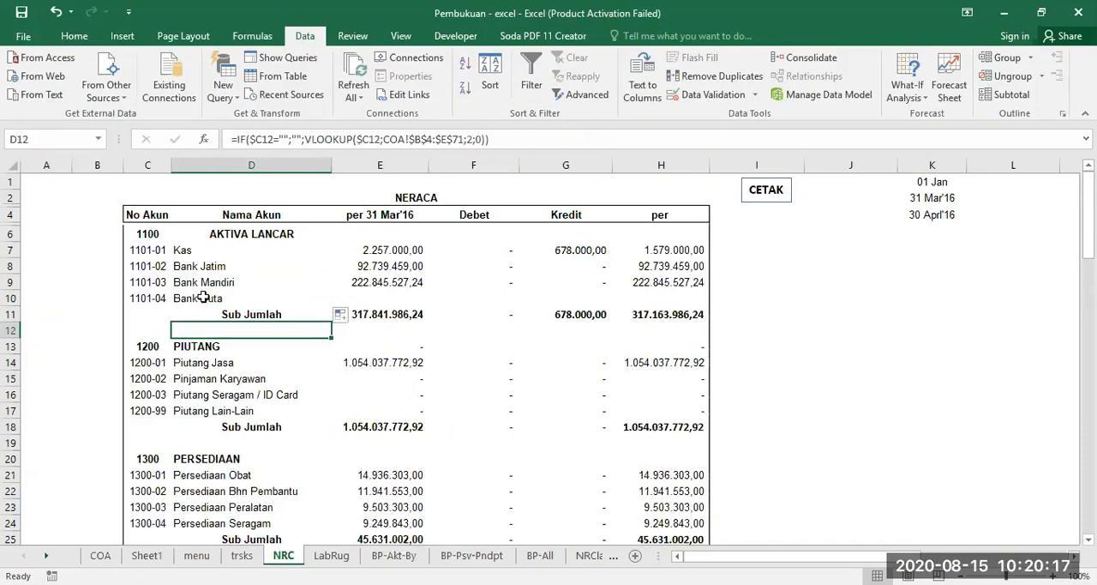
# Check the H7 Nama Pos dropdown on the trsks sheet for Bank Duta and the blank entry, leaving Kas selected.
pyautogui.click(241, 555)
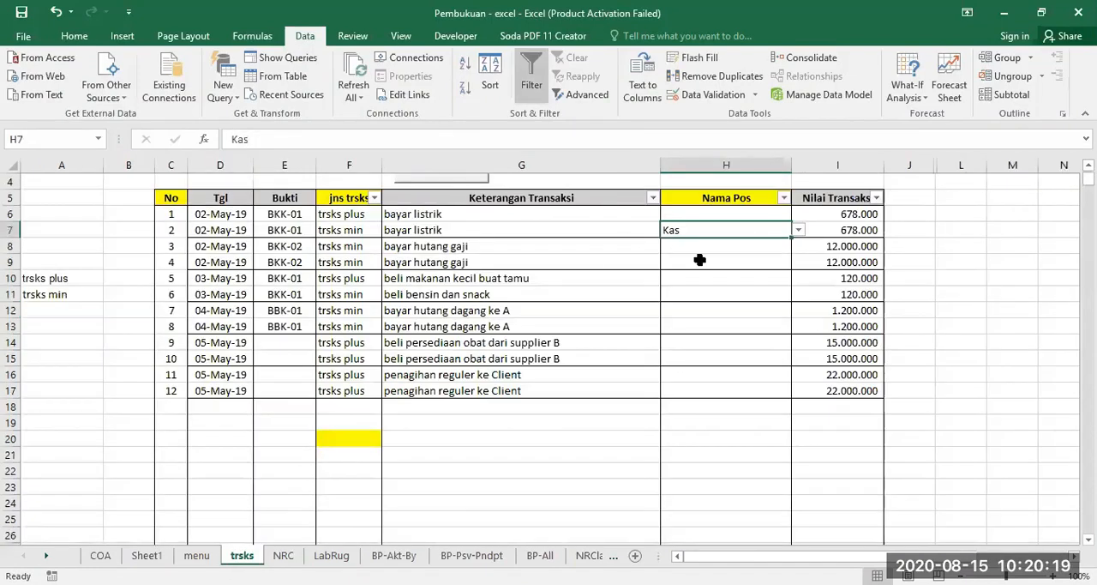
pyautogui.click(797, 233)
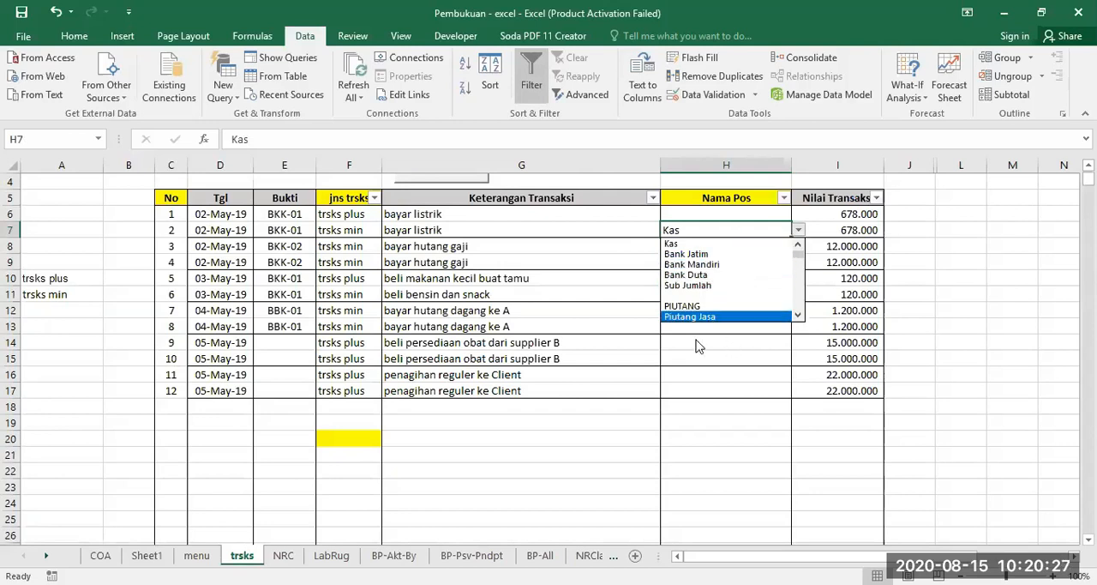
pyautogui.click(699, 295)
pyautogui.click(798, 230)
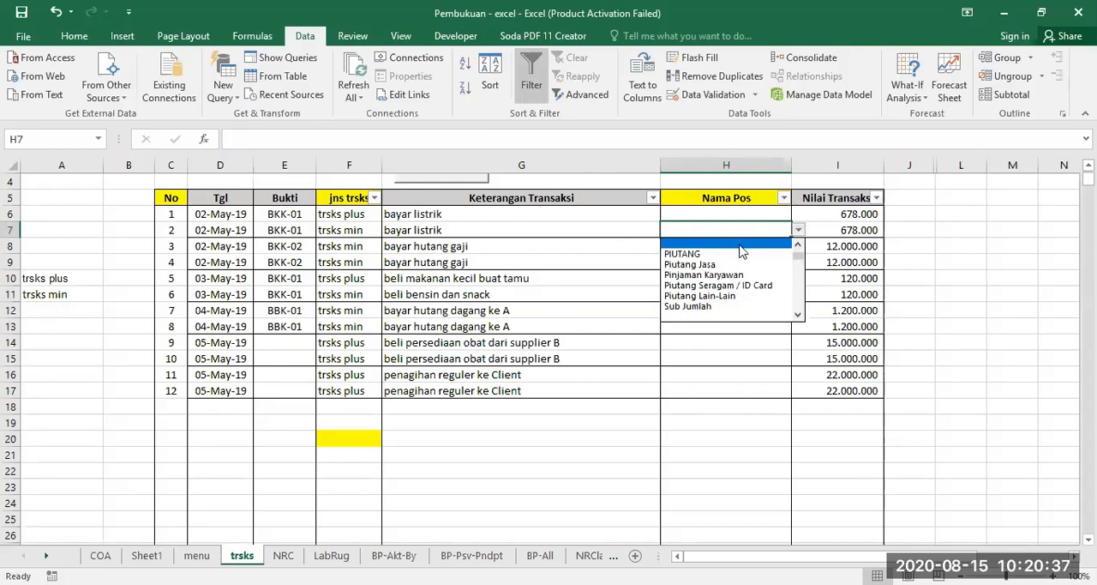
pyautogui.scroll(2, 741, 249)
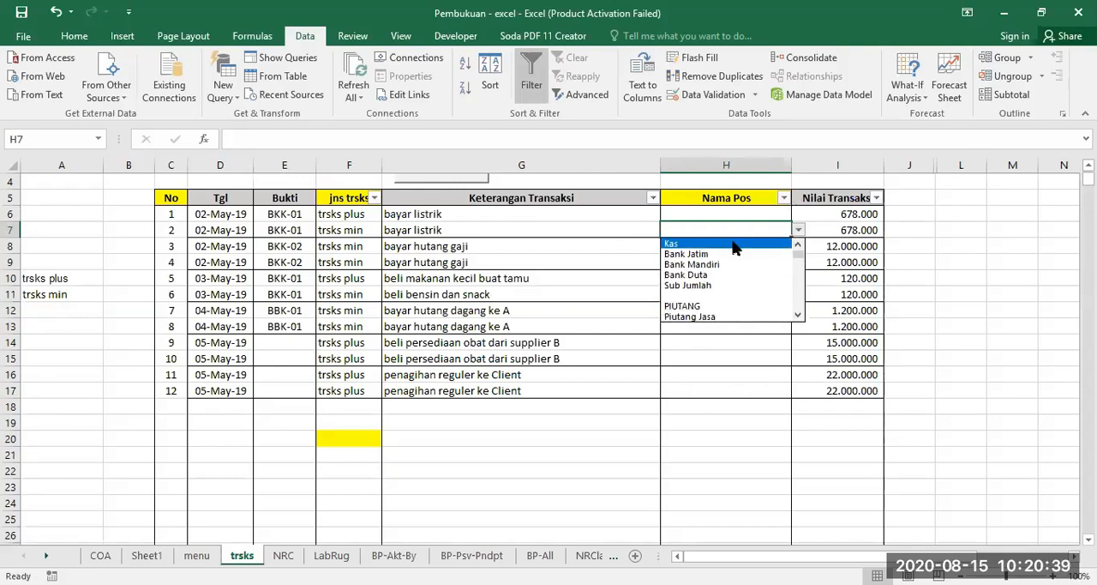
pyautogui.click(733, 244)
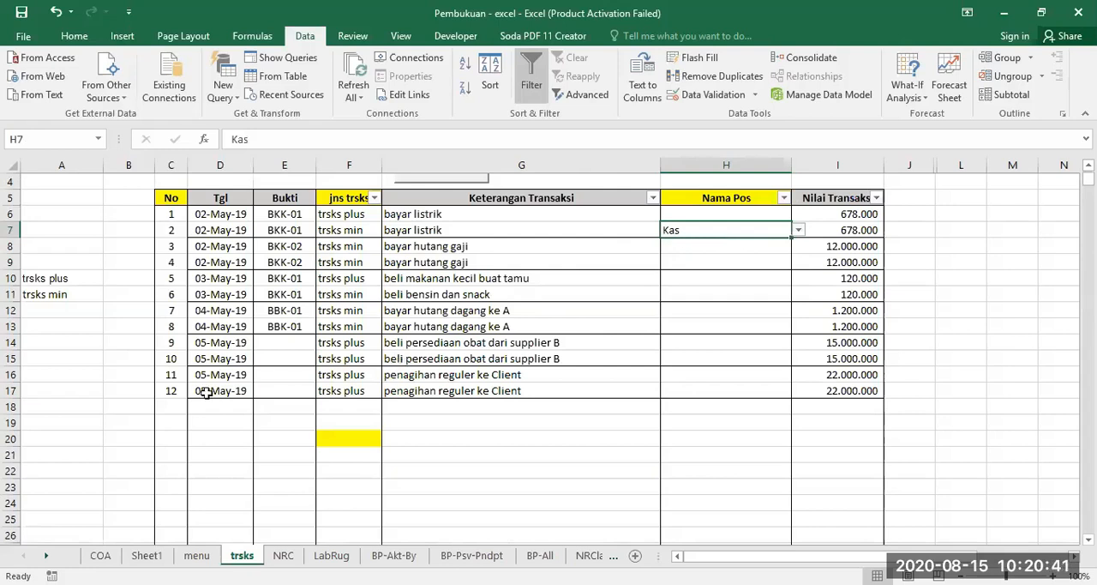
# Check the cleaned account list on Sheet1 and add a new worksheet next to the COA sheet.
pyautogui.click(146, 555)
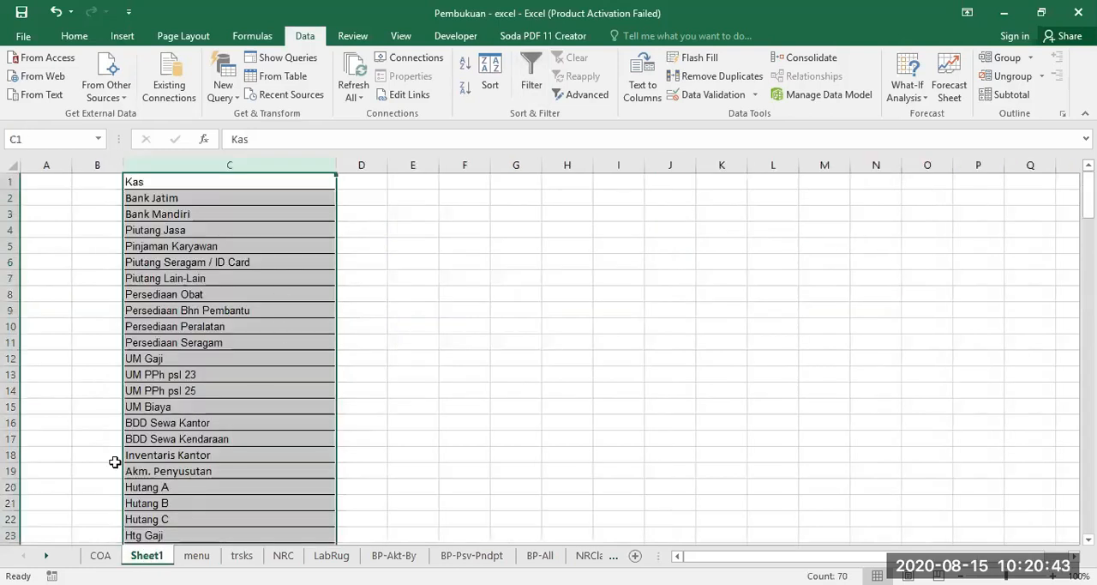
pyautogui.click(99, 555)
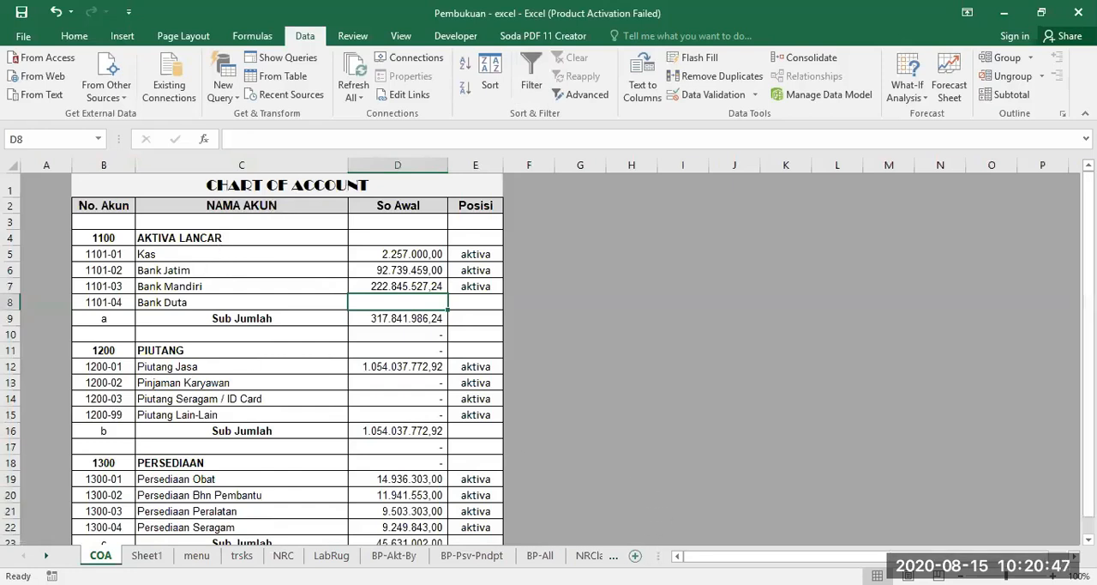
pyautogui.click(636, 555)
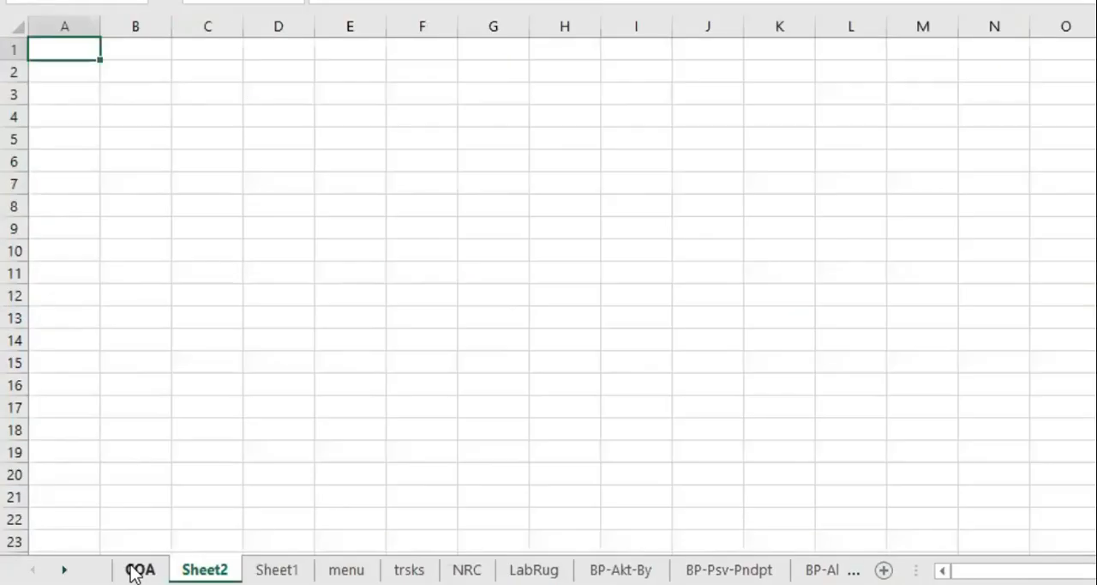
# Copy the COA account names from Kas in C5 down to C184, paste them into Sheet2 at C3, and widen column C.
pyautogui.click(137, 569)
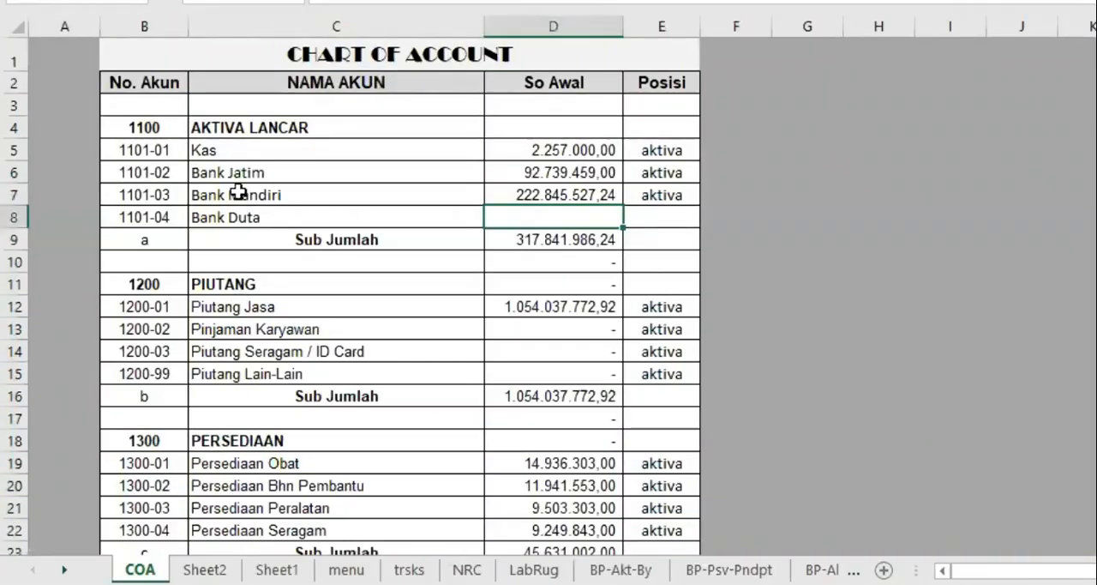
pyautogui.moveTo(274, 149); pyautogui.dragTo(322, 499)
pyautogui.moveTo(341, 196); pyautogui.dragTo(330, 183)
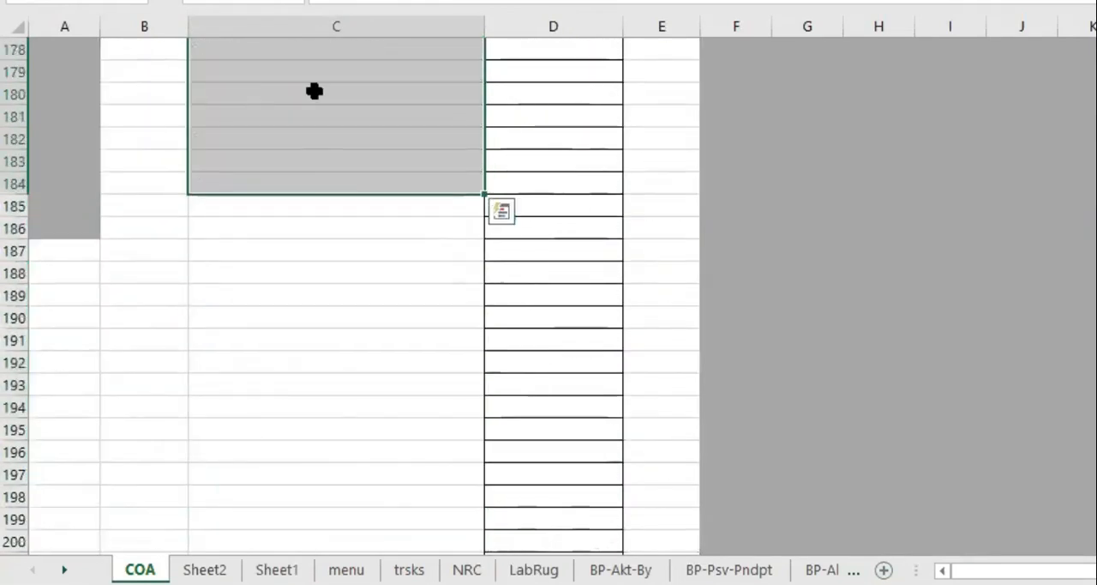
pyautogui.rightClick(314, 91)
pyautogui.click(361, 134)
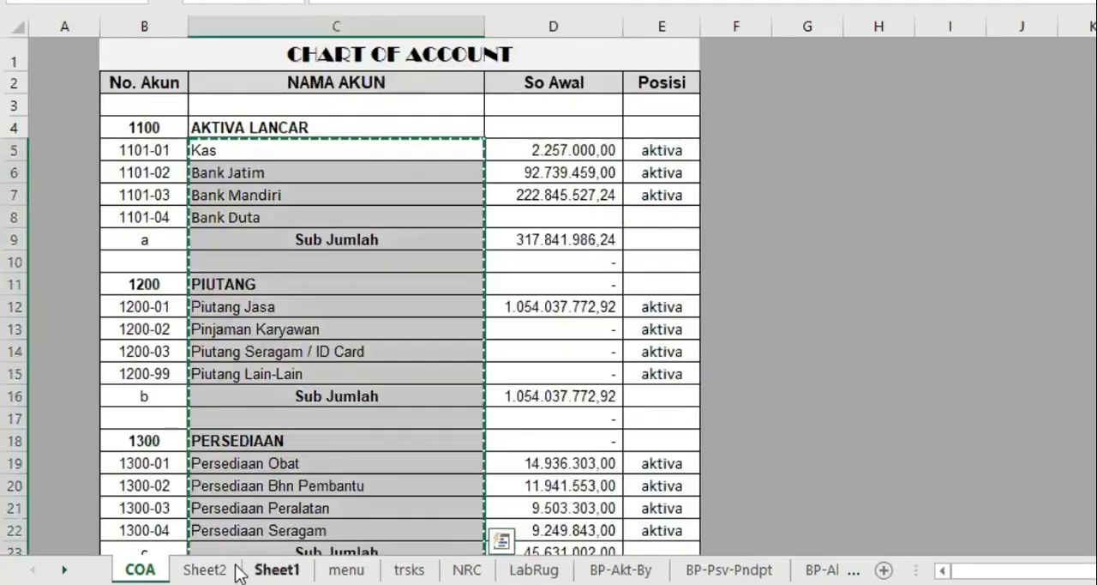
pyautogui.click(204, 569)
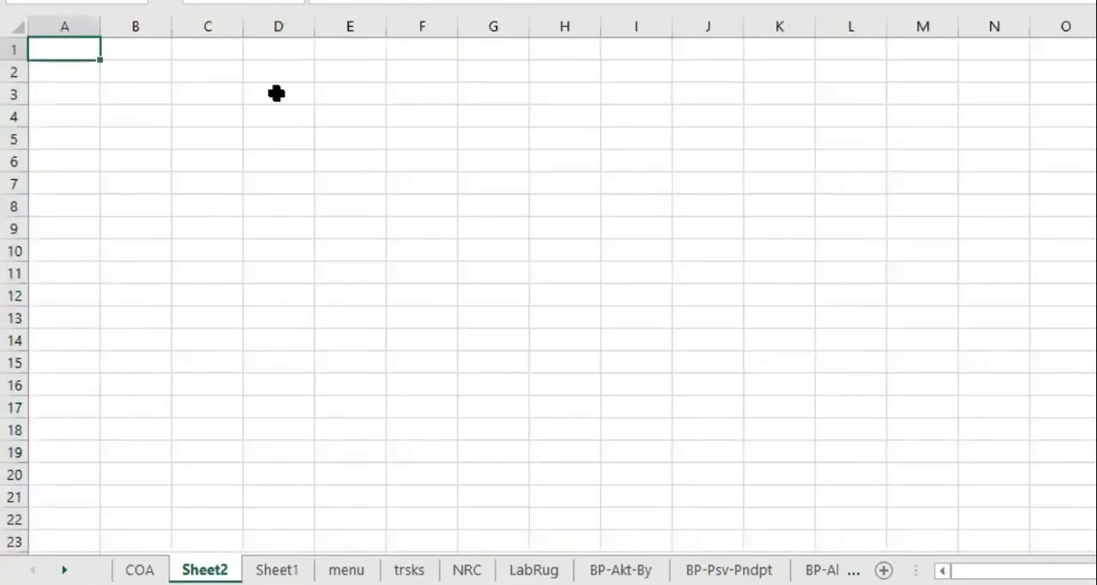
pyautogui.click(215, 91)
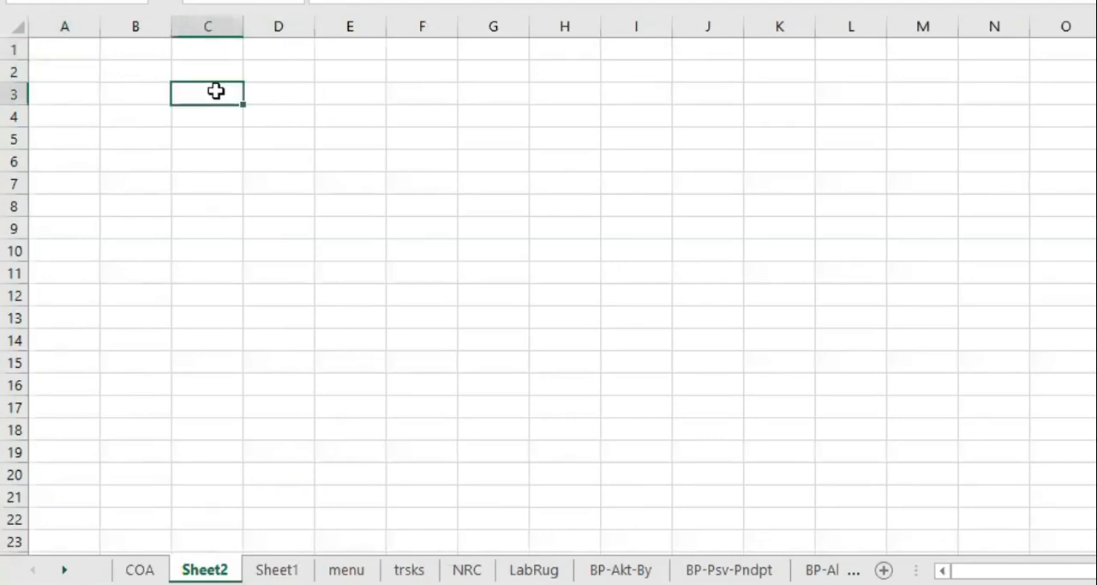
pyautogui.rightClick(216, 91)
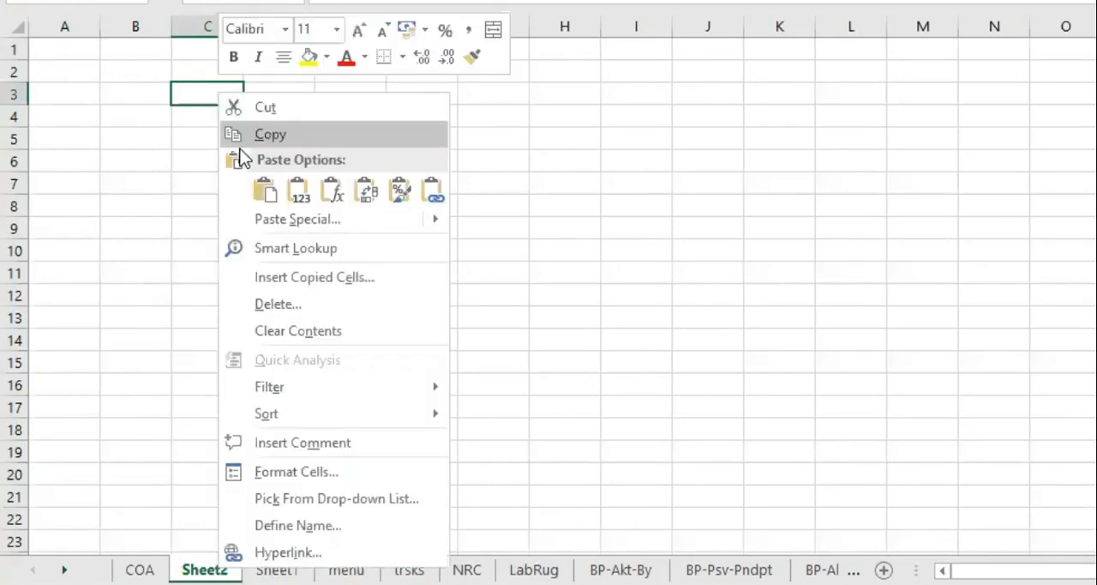
pyautogui.click(262, 184)
pyautogui.moveTo(243, 23); pyautogui.dragTo(394, 59)
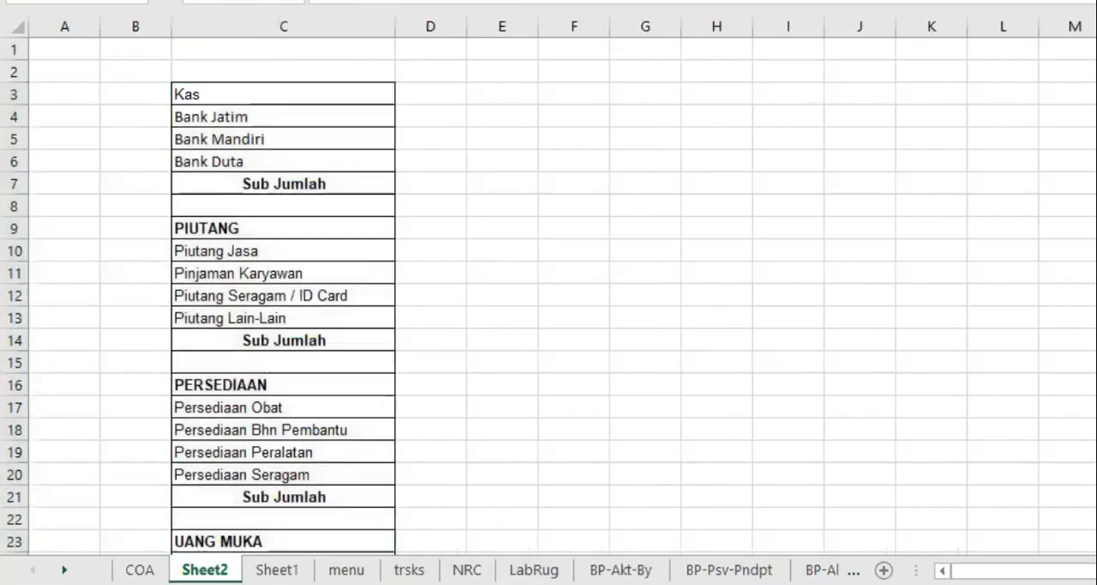
# Delete the Sub Jumlah, blank and heading rows before the Piutang, Persediaan and Uang Muka accounts on Sheet2.
pyautogui.click(355, 186)
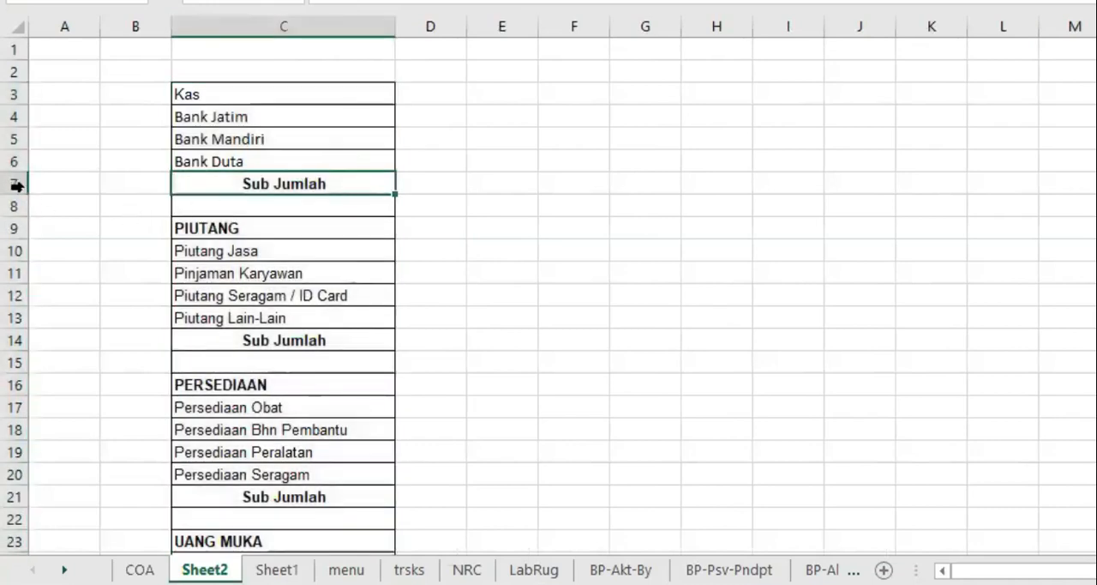
pyautogui.moveTo(11, 184); pyautogui.dragTo(17, 219)
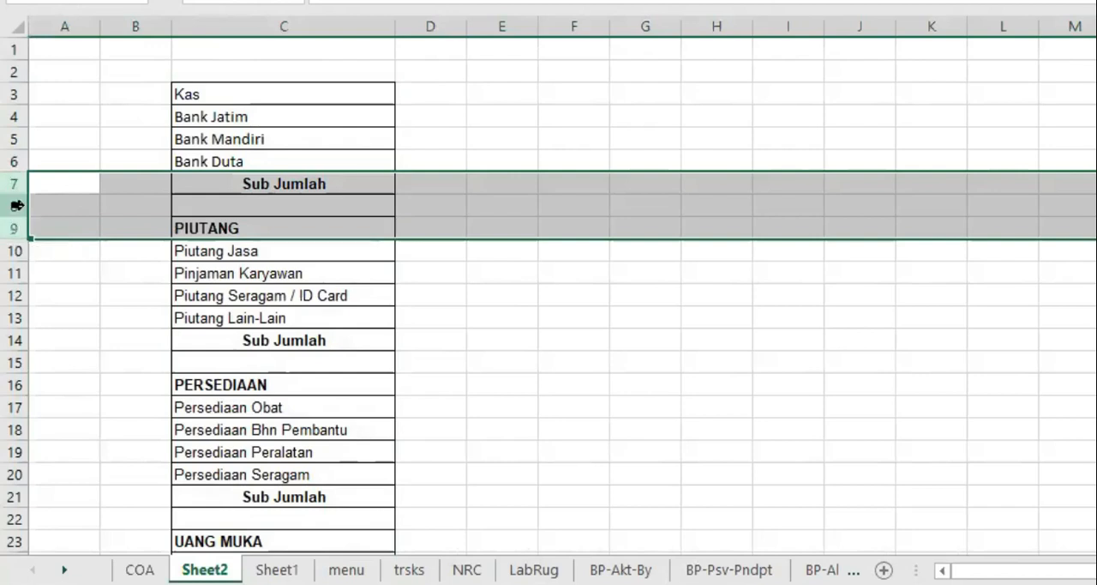
pyautogui.rightClick(18, 205)
pyautogui.click(77, 388)
pyautogui.moveTo(12, 272); pyautogui.dragTo(30, 316)
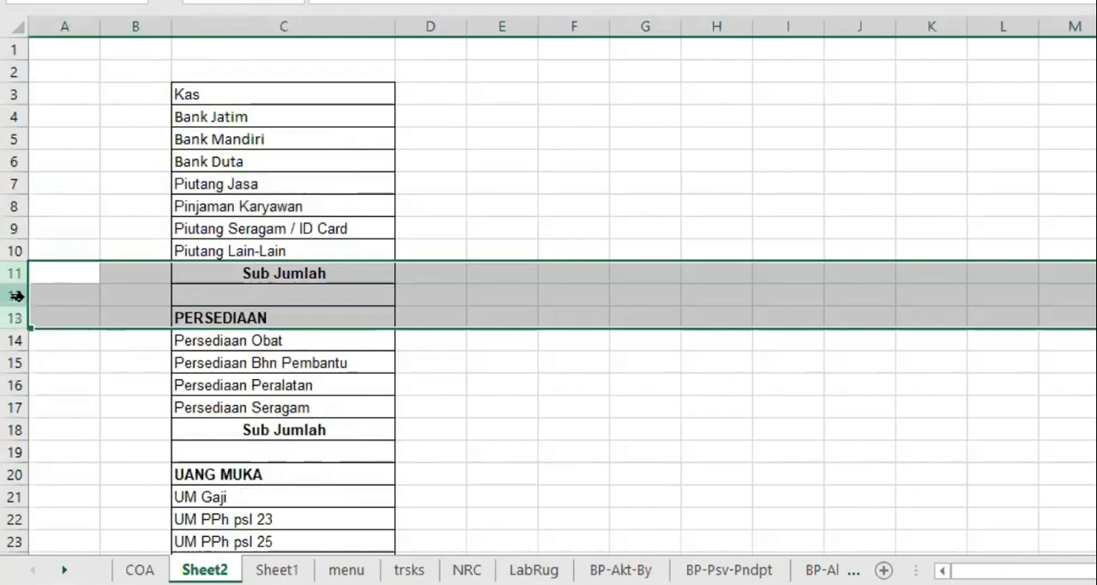
pyautogui.rightClick(16, 296)
pyautogui.click(83, 146)
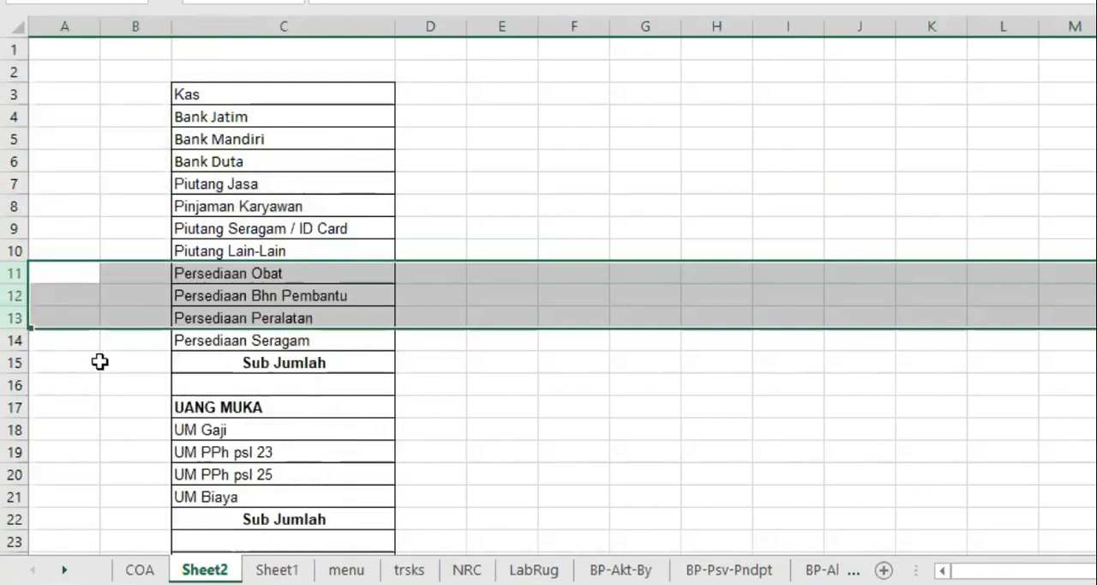
pyautogui.moveTo(16, 361); pyautogui.dragTo(19, 407)
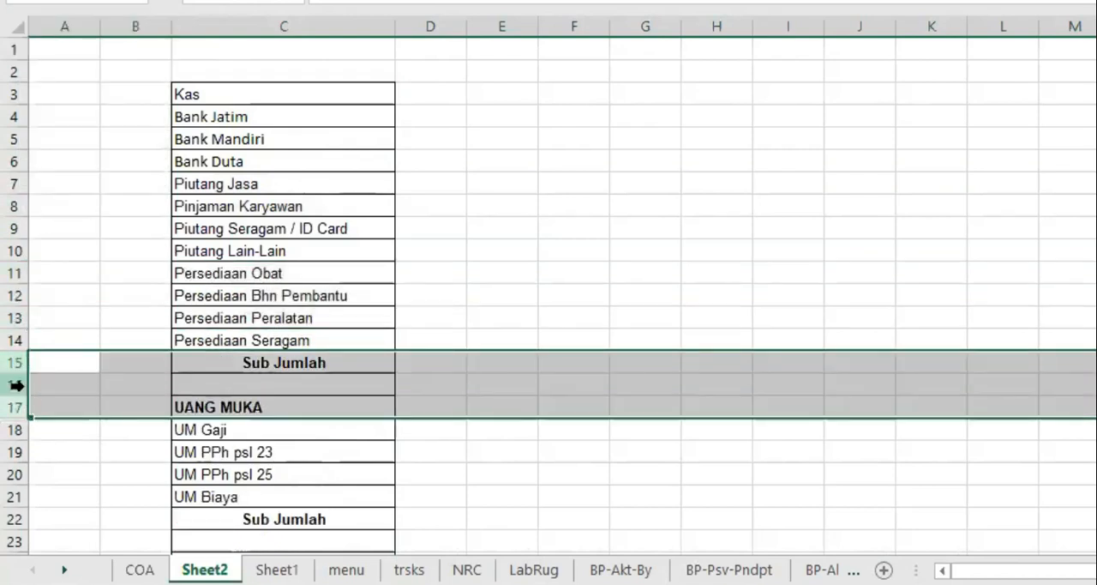
pyautogui.rightClick(24, 391)
pyautogui.click(101, 235)
pyautogui.click(439, 271)
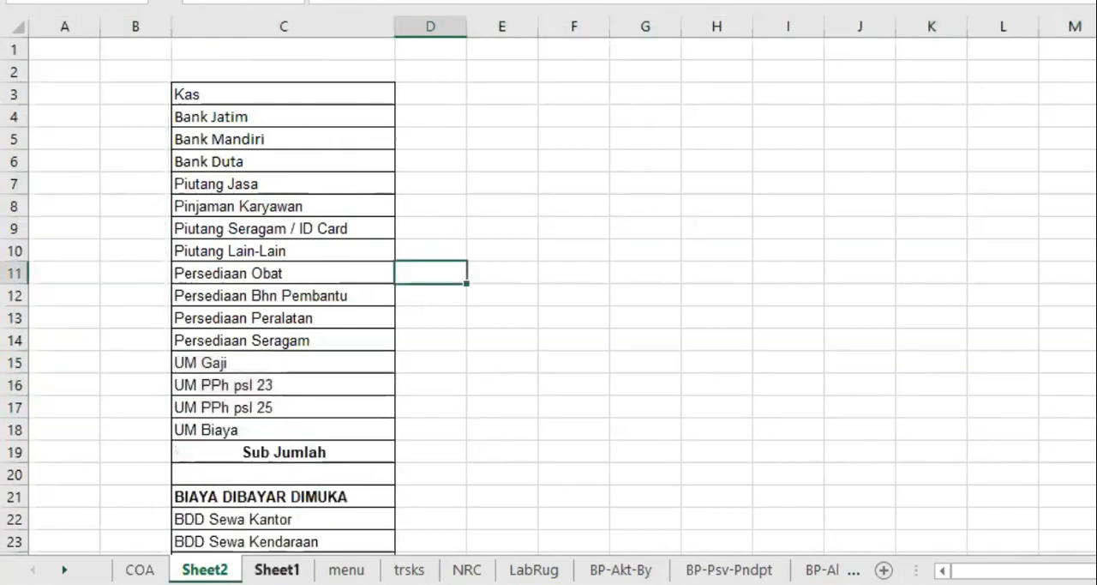
# Review the cleaned account list in column C of Sheet1 from Kas through to its end.
pyautogui.click(277, 570)
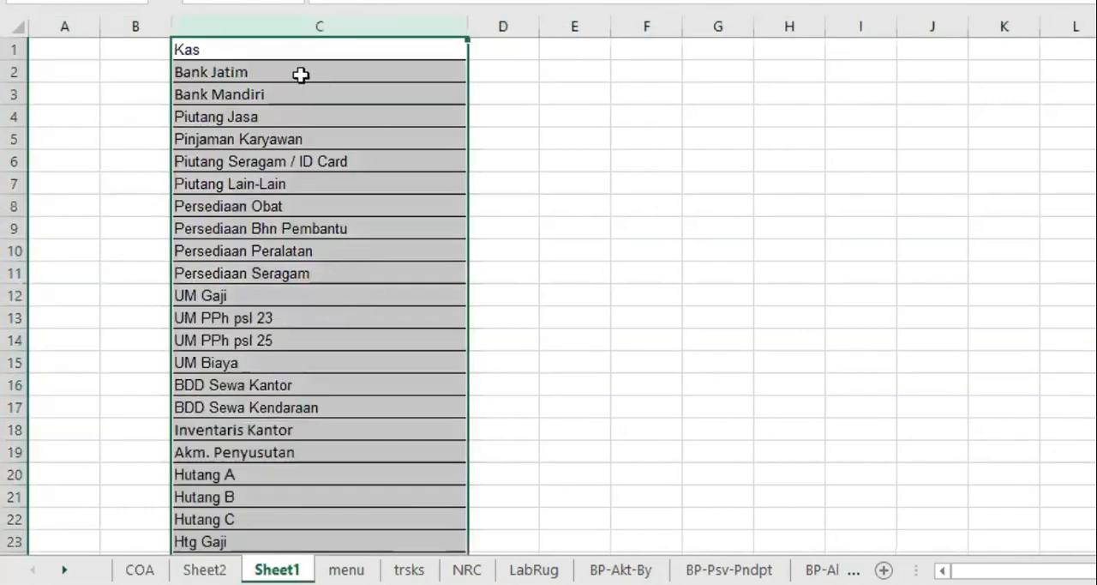
pyautogui.click(216, 57)
pyautogui.click(240, 72)
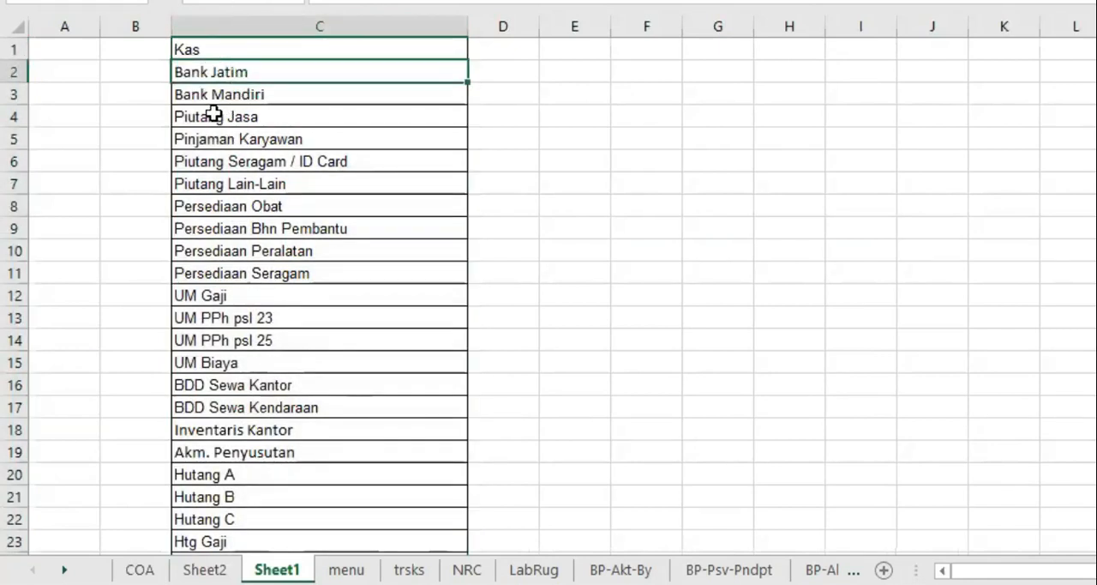
pyautogui.scroll(-5, 295, 315)
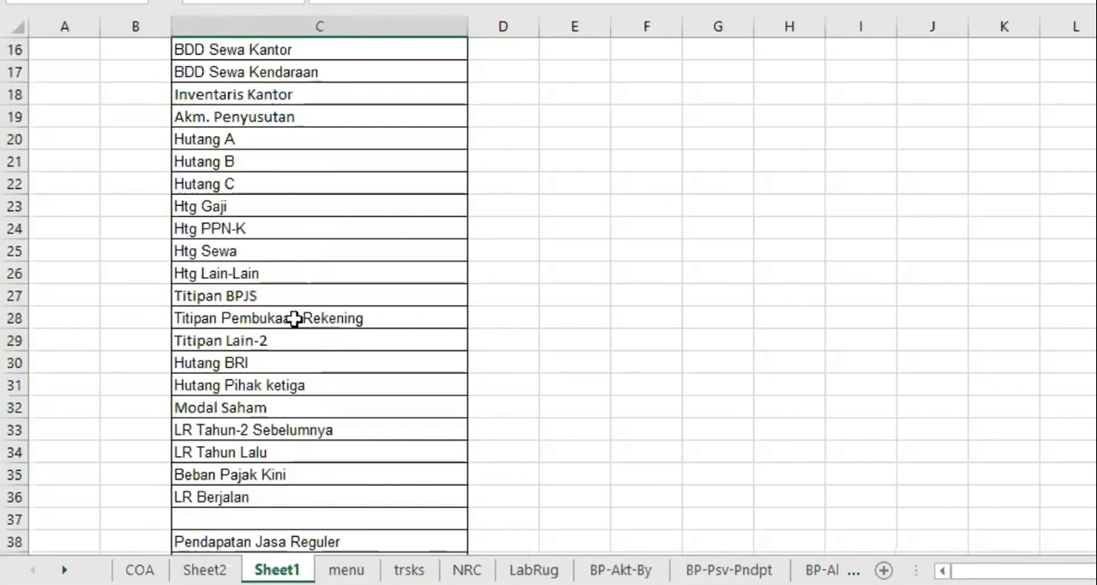
pyautogui.scroll(-5, 295, 318)
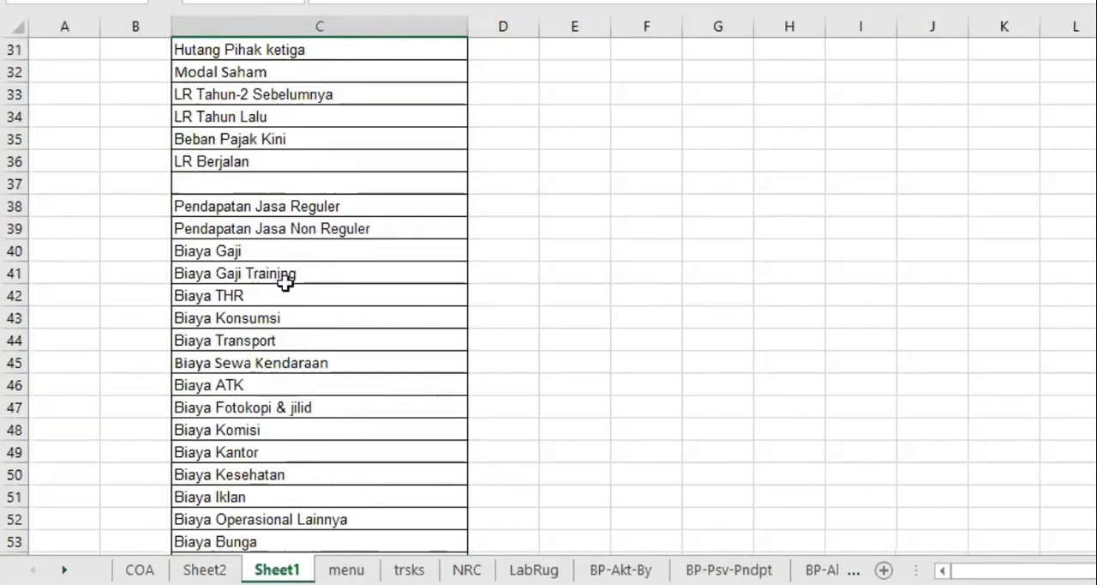
pyautogui.scroll(-8, 296, 276)
pyautogui.scroll(-1, 297, 273)
pyautogui.scroll(19, 300, 274)
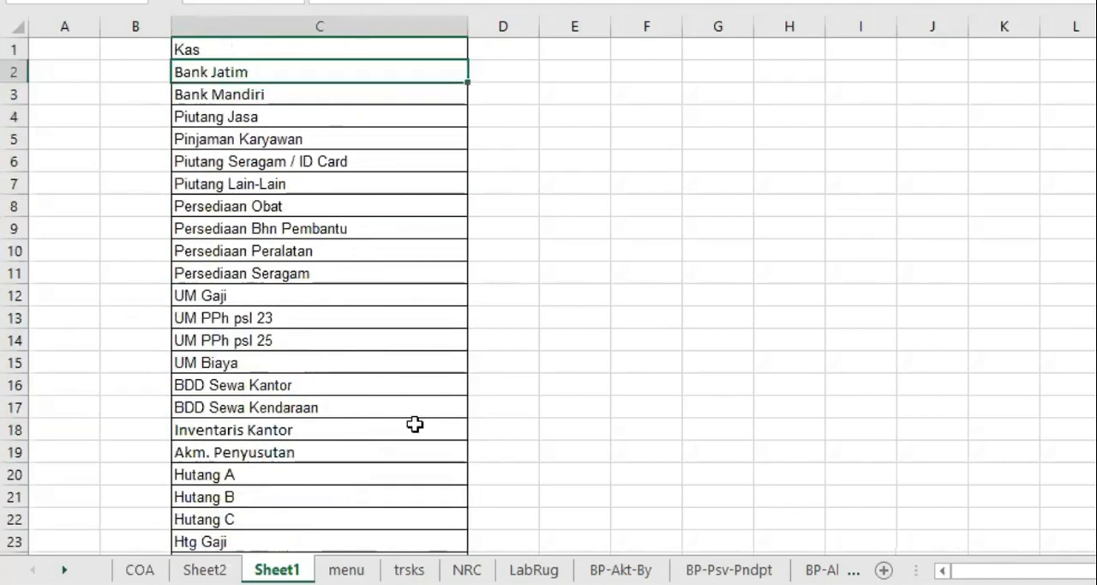
# Apply list validation to L7:L17 on the trsks sheet with the source =Sheet1!$C$1:$C$94.
pyautogui.click(409, 569)
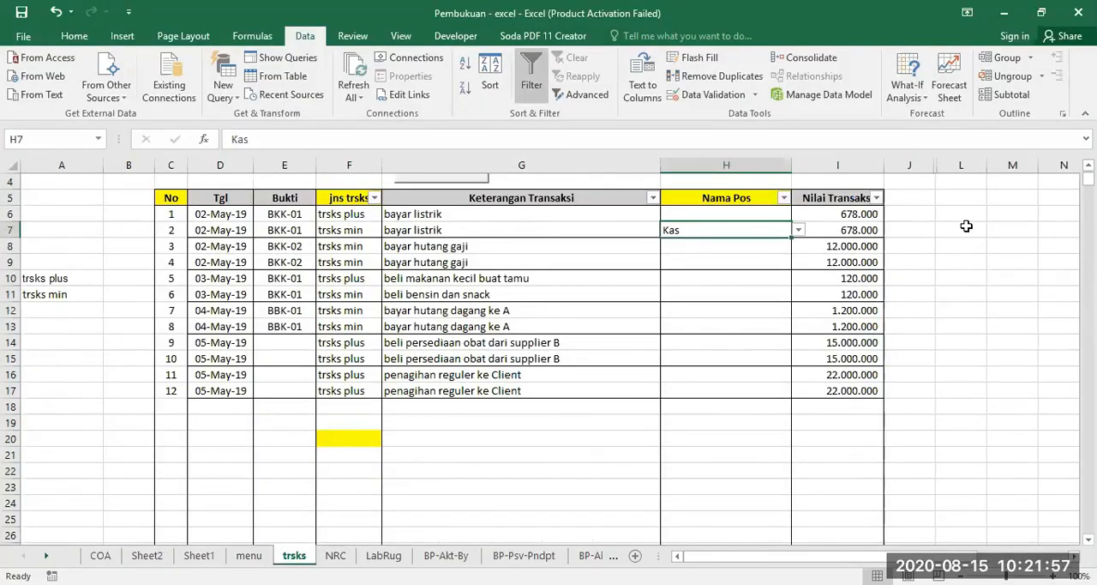
pyautogui.moveTo(966, 225); pyautogui.dragTo(967, 388)
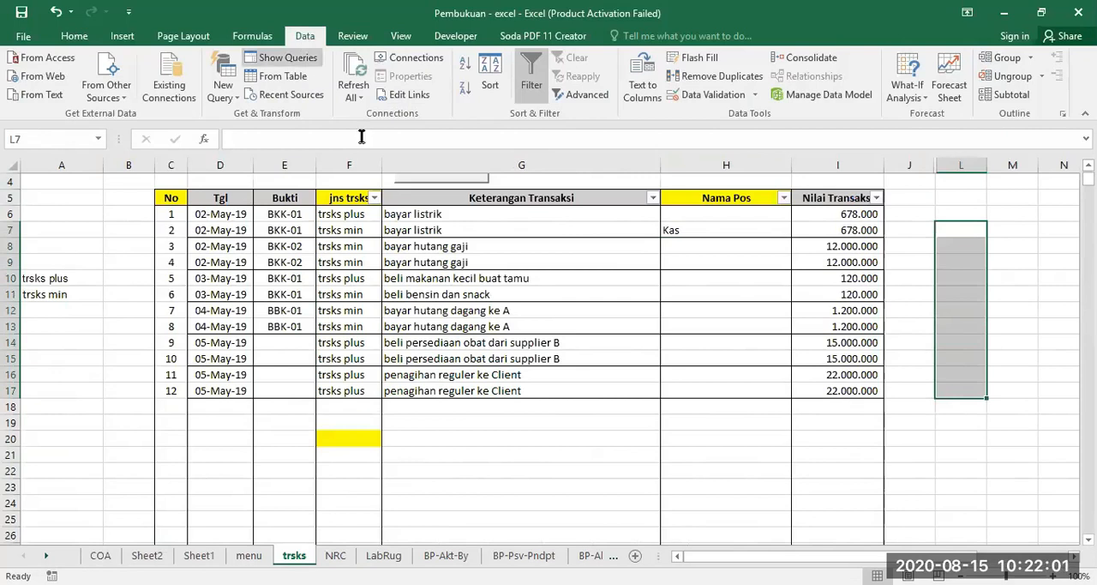
pyautogui.click(691, 99)
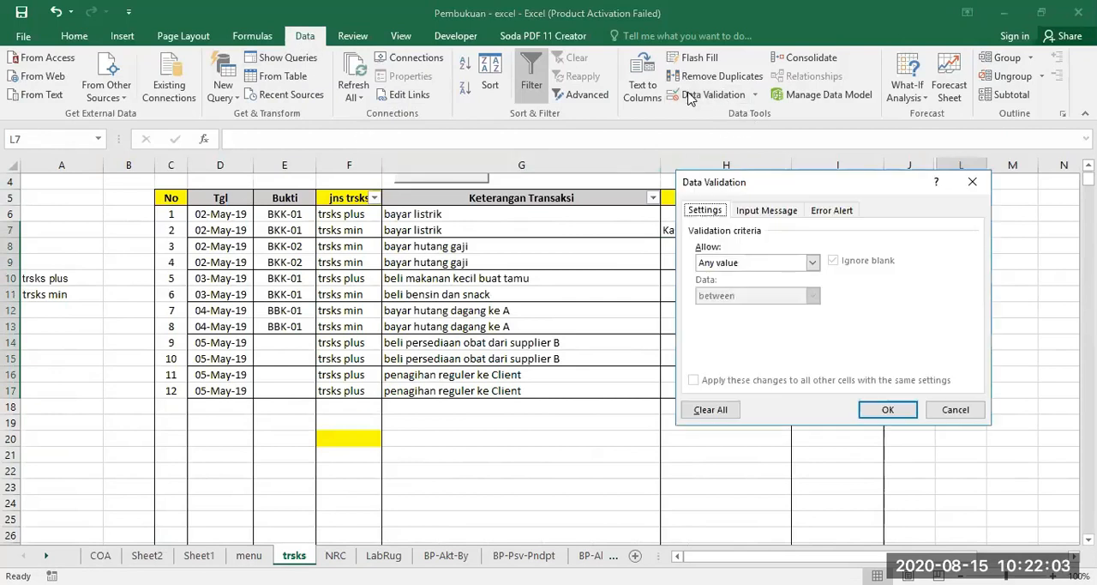
pyautogui.click(813, 264)
pyautogui.click(719, 310)
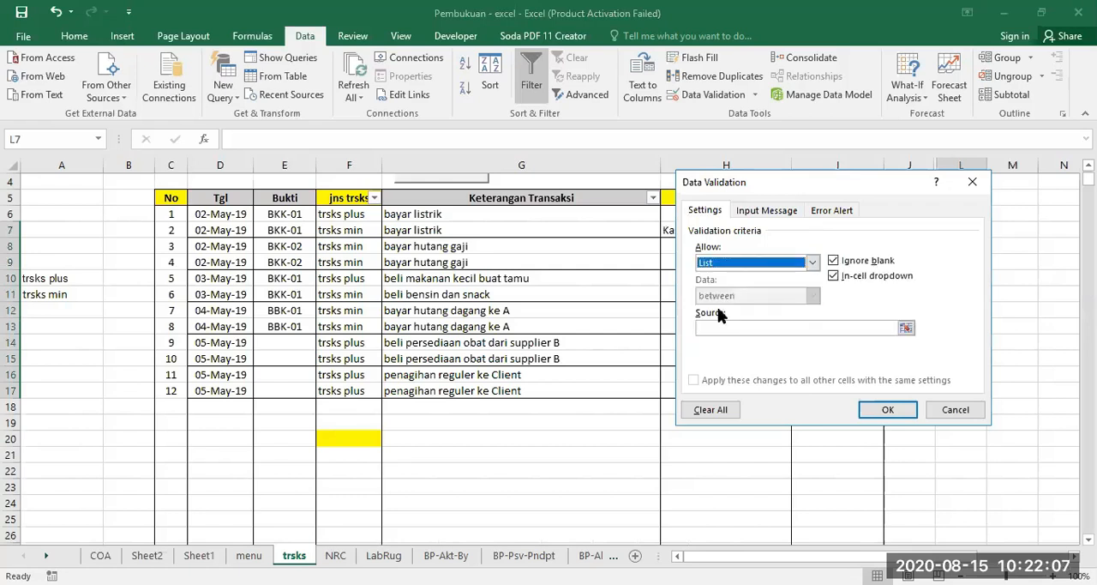
pyautogui.click(711, 327)
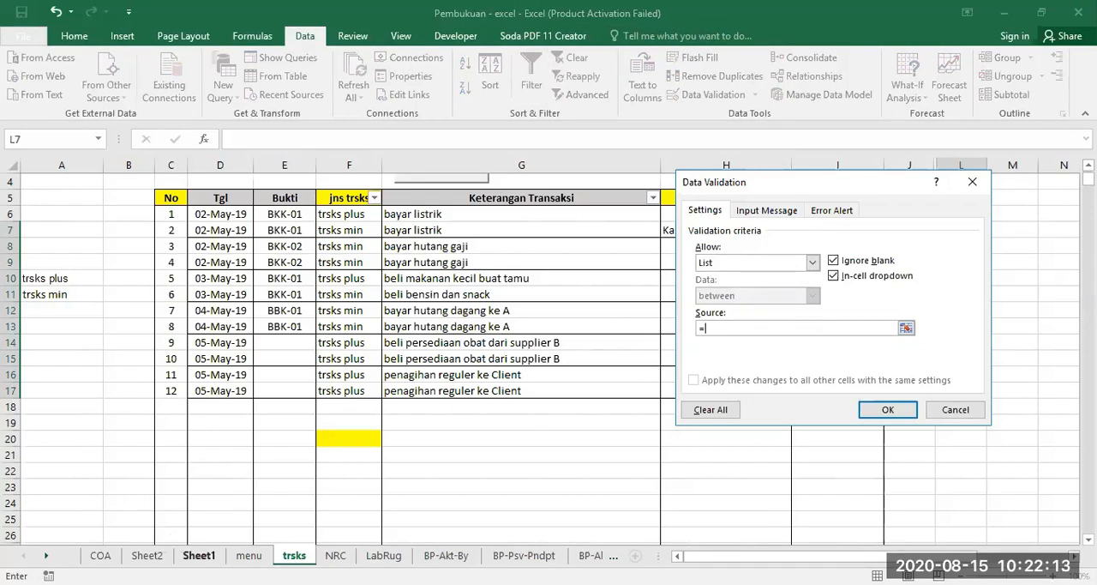
pyautogui.click(199, 555)
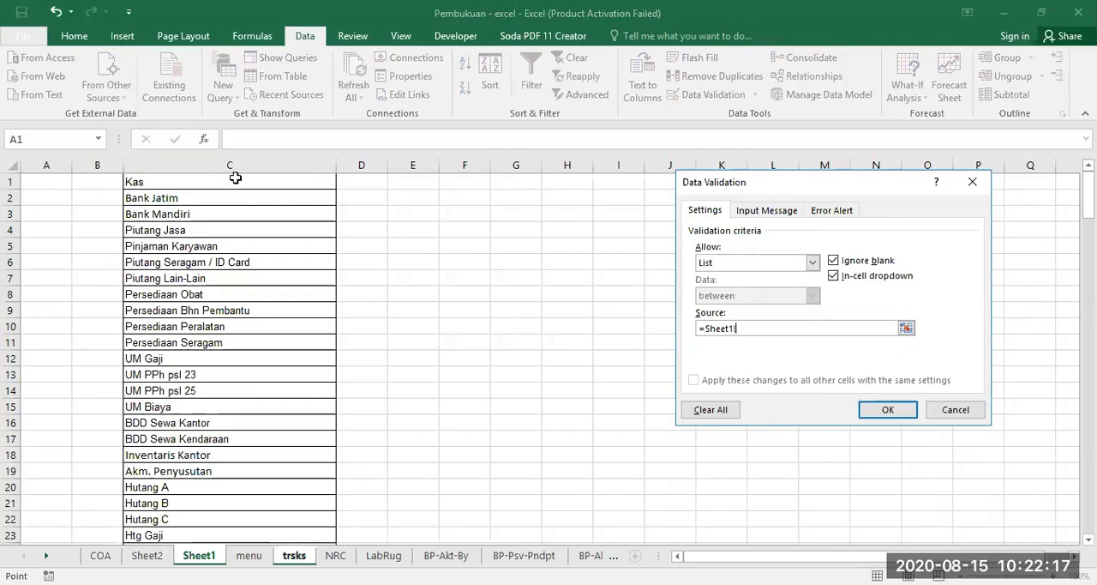
pyautogui.moveTo(227, 188); pyautogui.dragTo(227, 353)
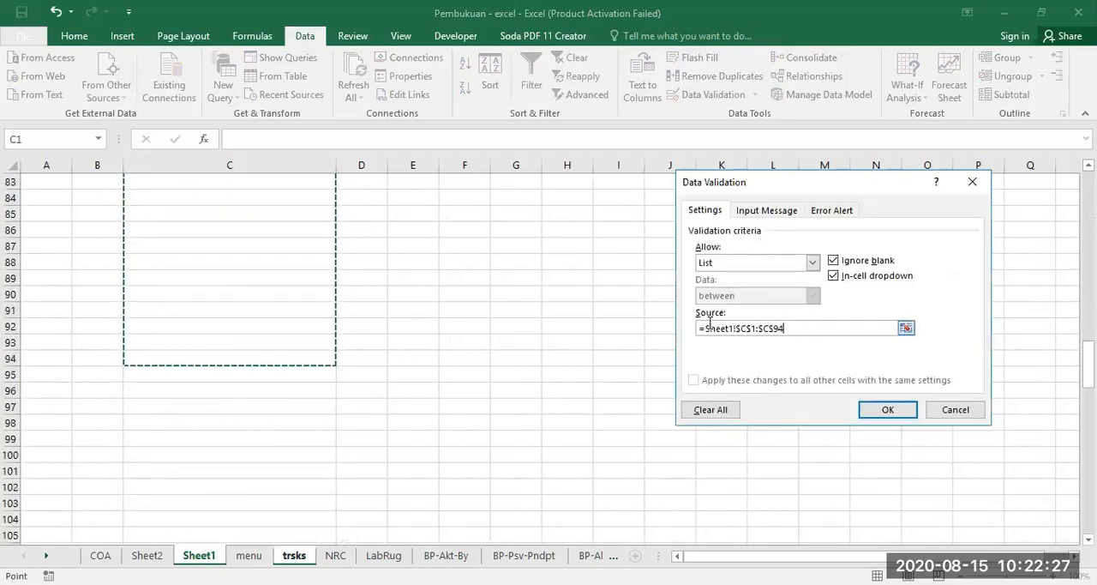
pyautogui.click(885, 410)
# Widen column L on the trsks sheet and look through the account dropdown in L7 without choosing an entry.
pyautogui.moveTo(987, 164); pyautogui.dragTo(1023, 165)
pyautogui.click(1016, 229)
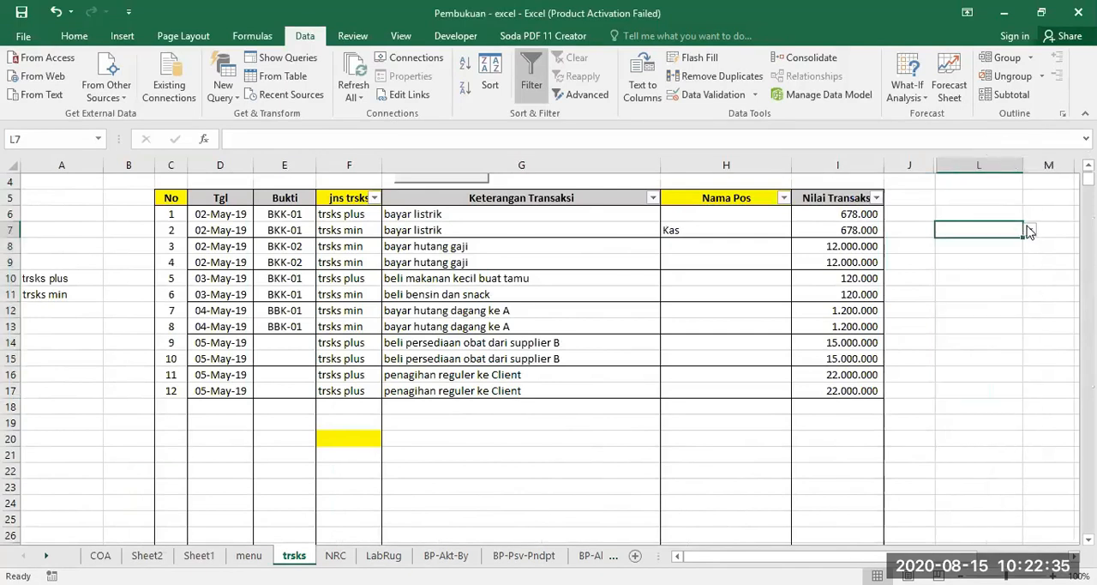
pyautogui.click(1030, 230)
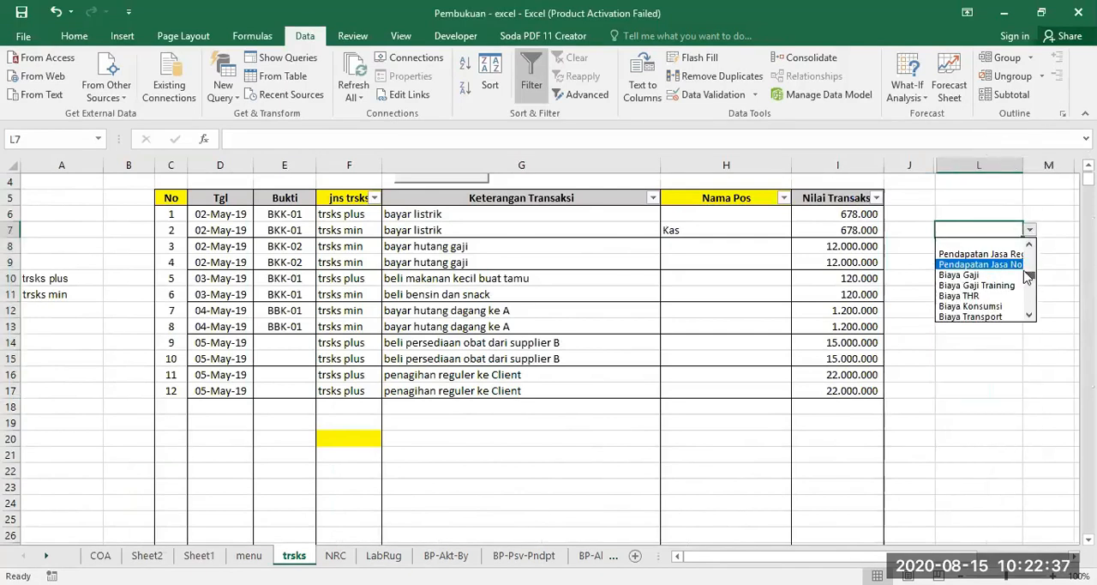
pyautogui.moveTo(1031, 280); pyautogui.dragTo(1031, 248)
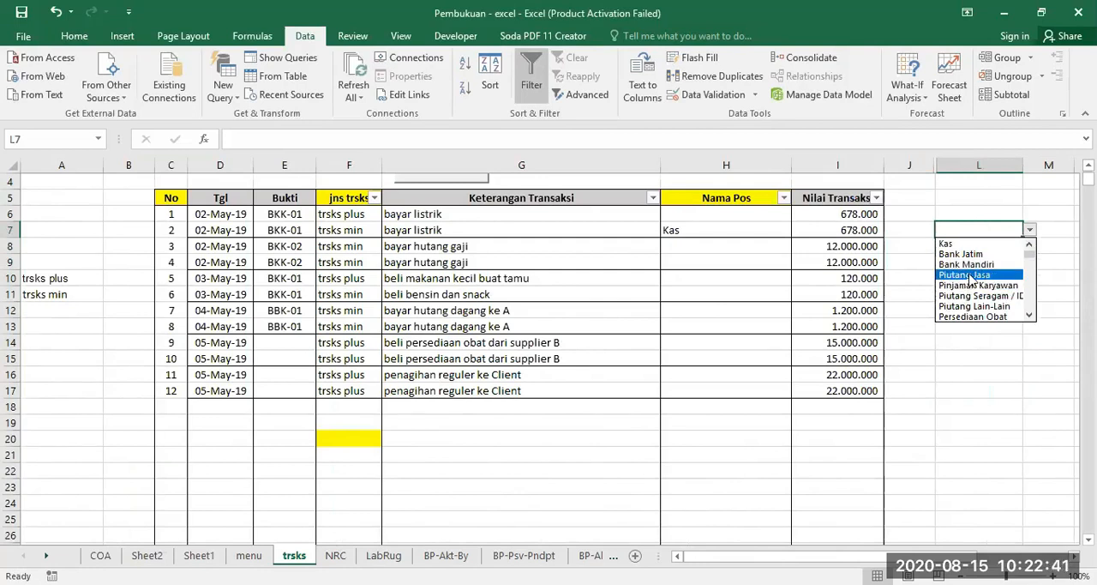
pyautogui.press('Escape')
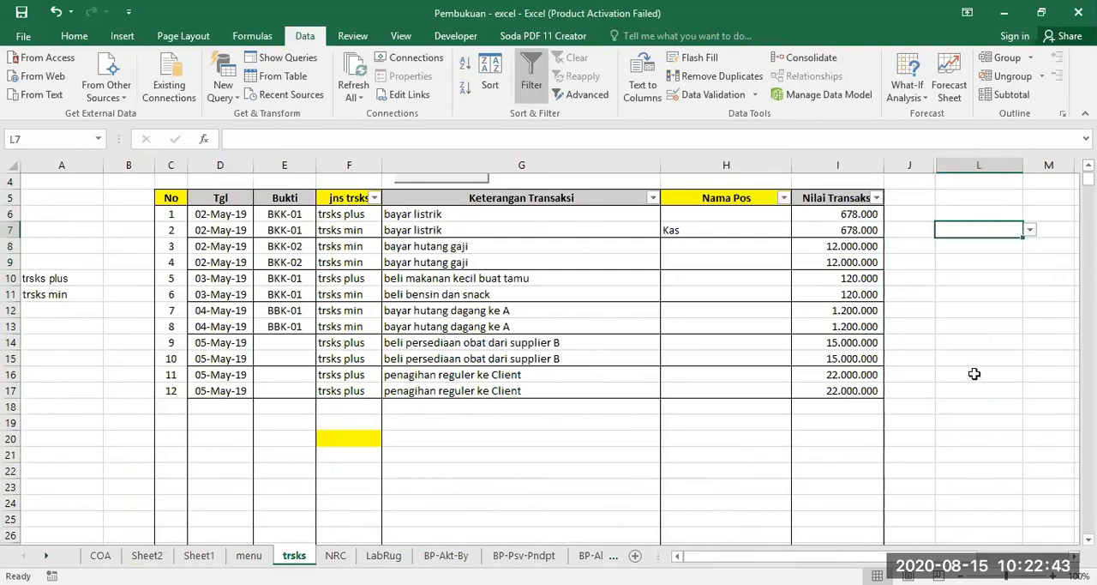
# Compare the account lists on Sheet1, COA and Sheet2, checking for the Bank Duta account.
pyautogui.click(198, 555)
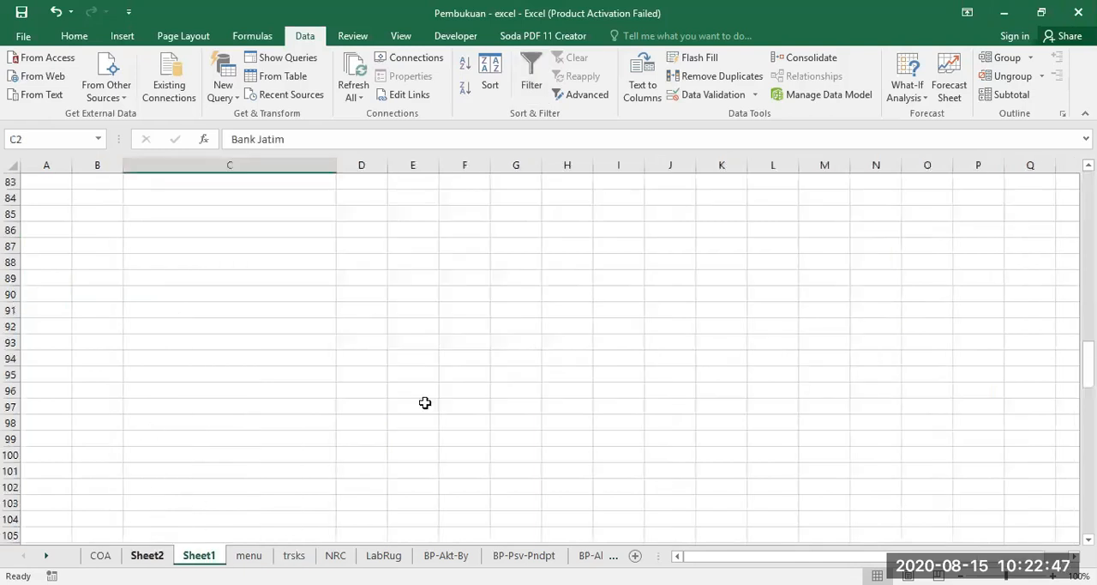
pyautogui.scroll(16, 326, 464)
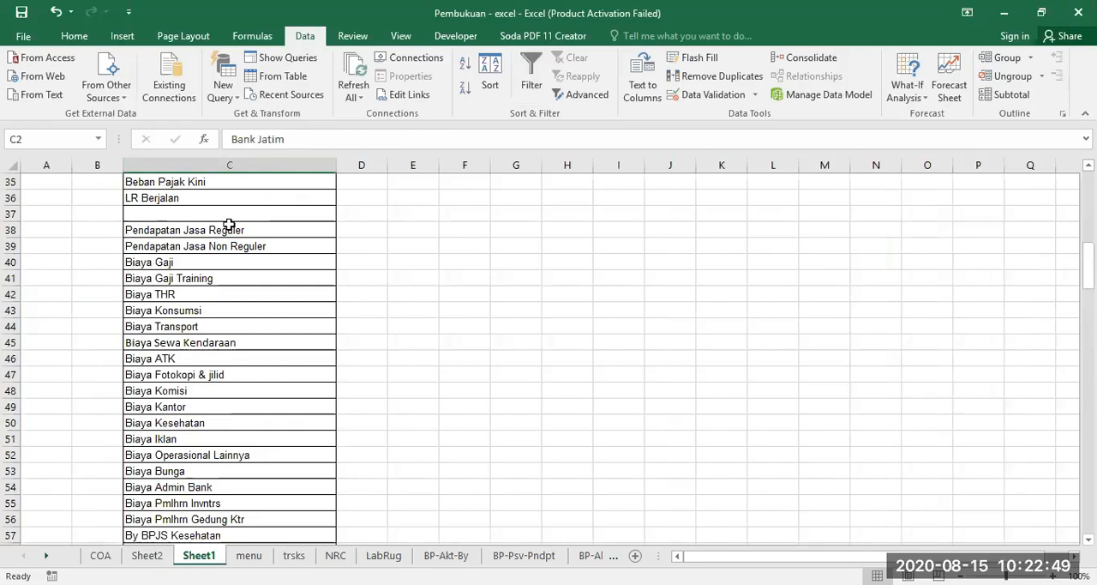
pyautogui.click(101, 555)
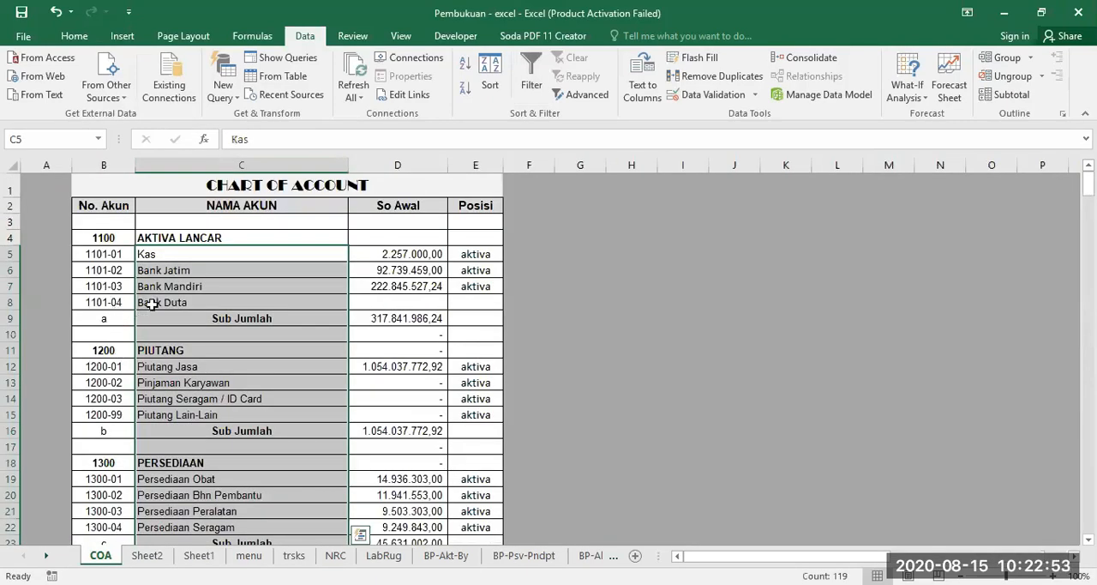
pyautogui.click(199, 556)
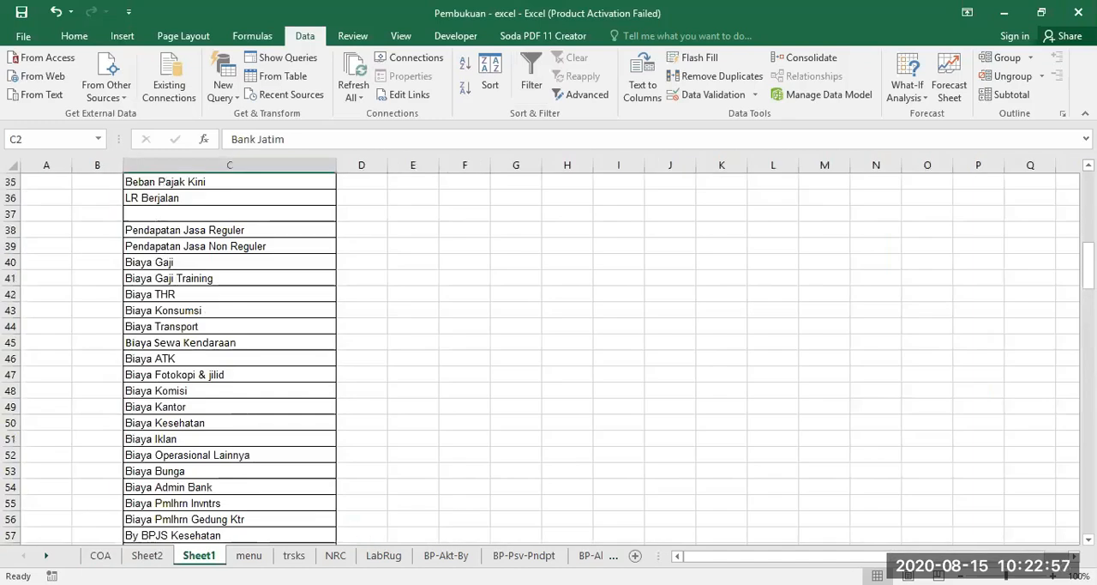
pyautogui.click(100, 555)
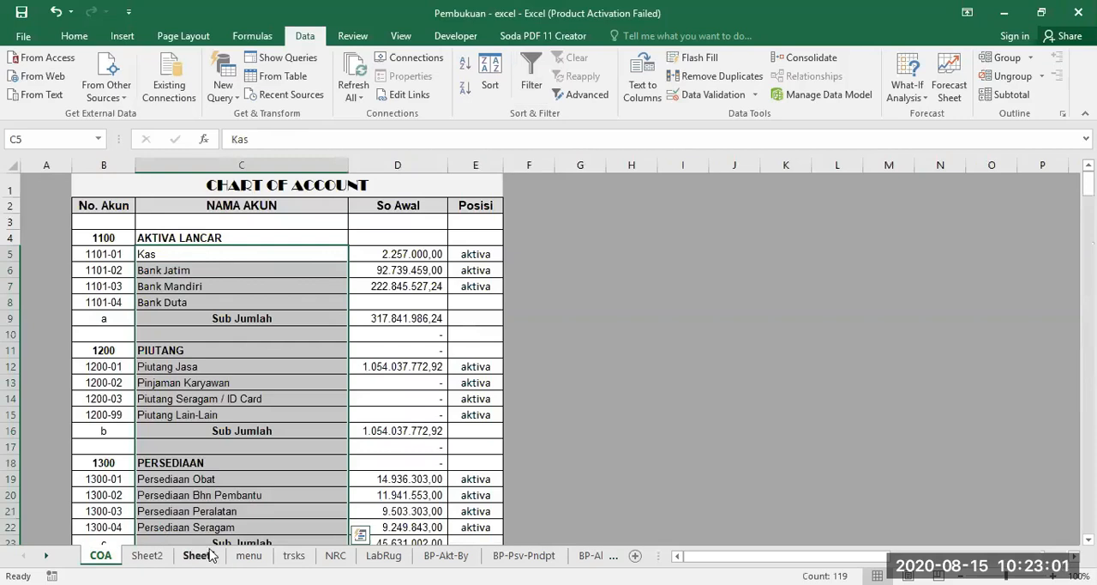
pyautogui.click(146, 556)
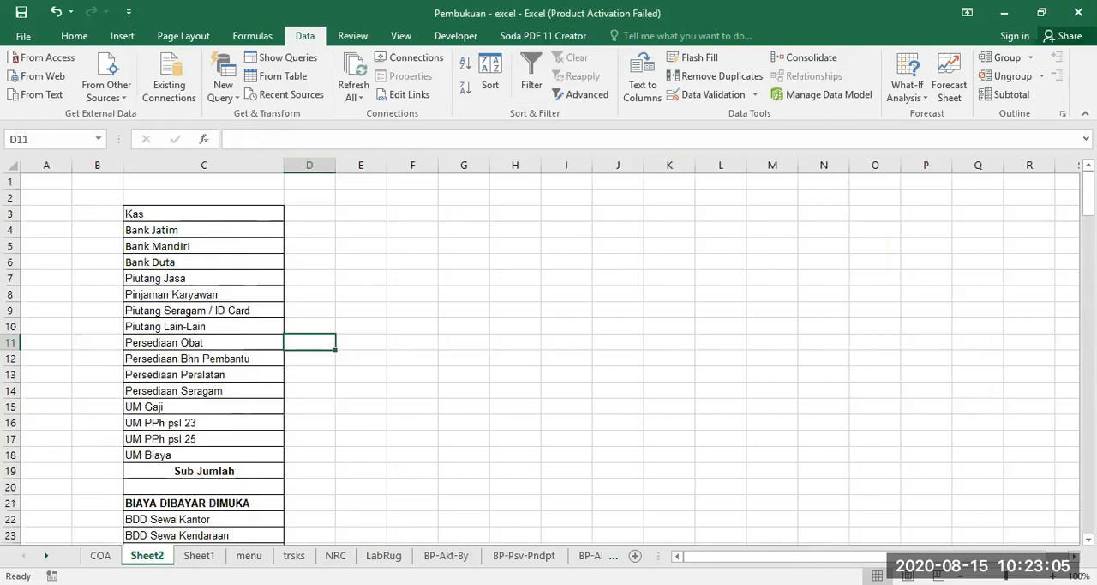
# Check the start of the account list on Sheet1 and inspect the data validation settings of cell F21 on the trsks sheet.
pyautogui.click(200, 555)
pyautogui.scroll(10, 212, 295)
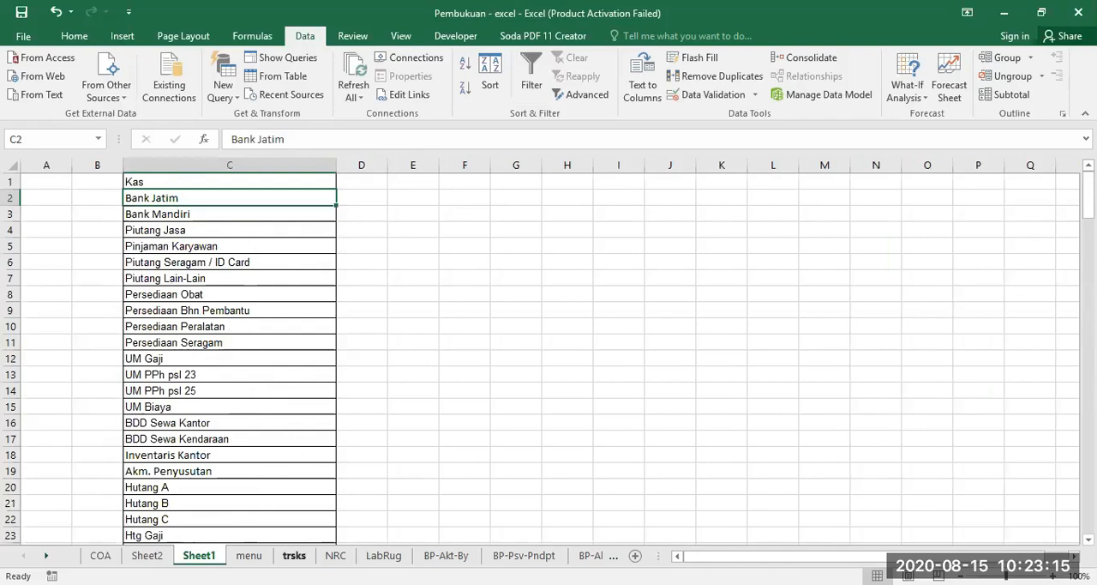
pyautogui.click(294, 555)
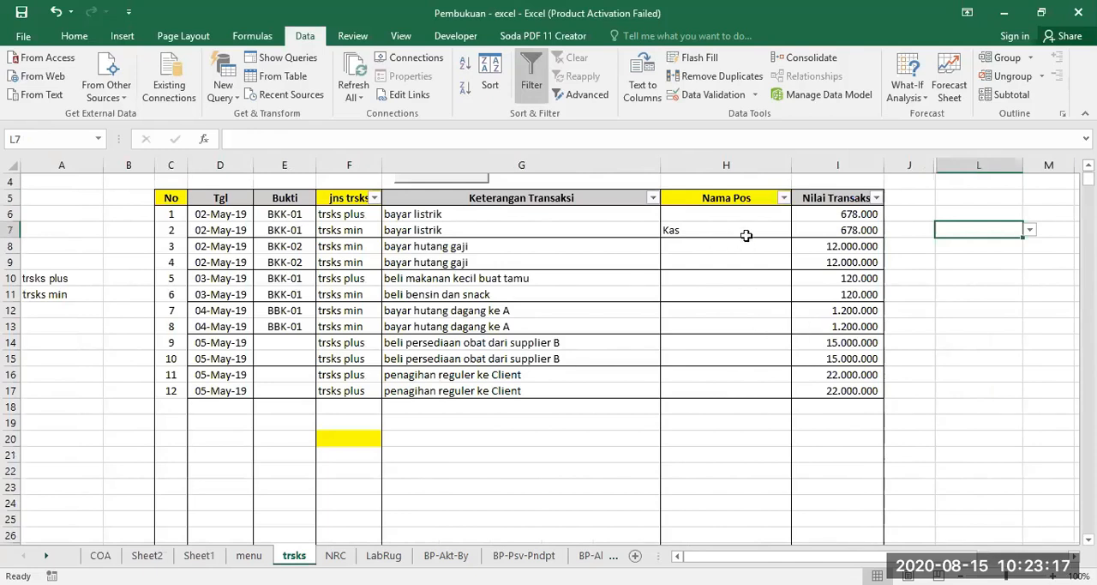
pyautogui.click(342, 452)
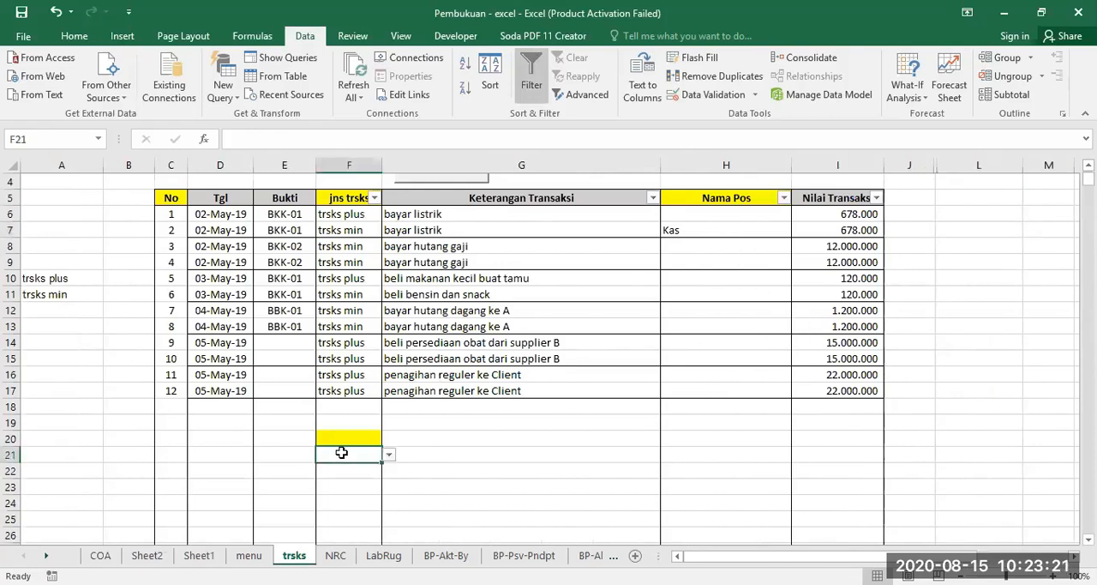
pyautogui.click(698, 96)
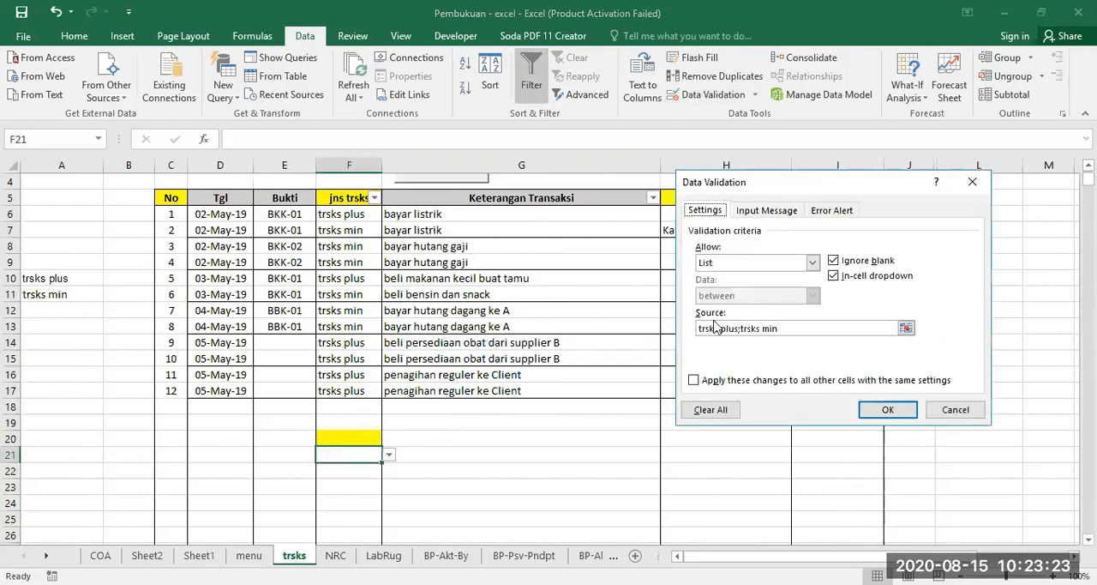
pyautogui.click(875, 413)
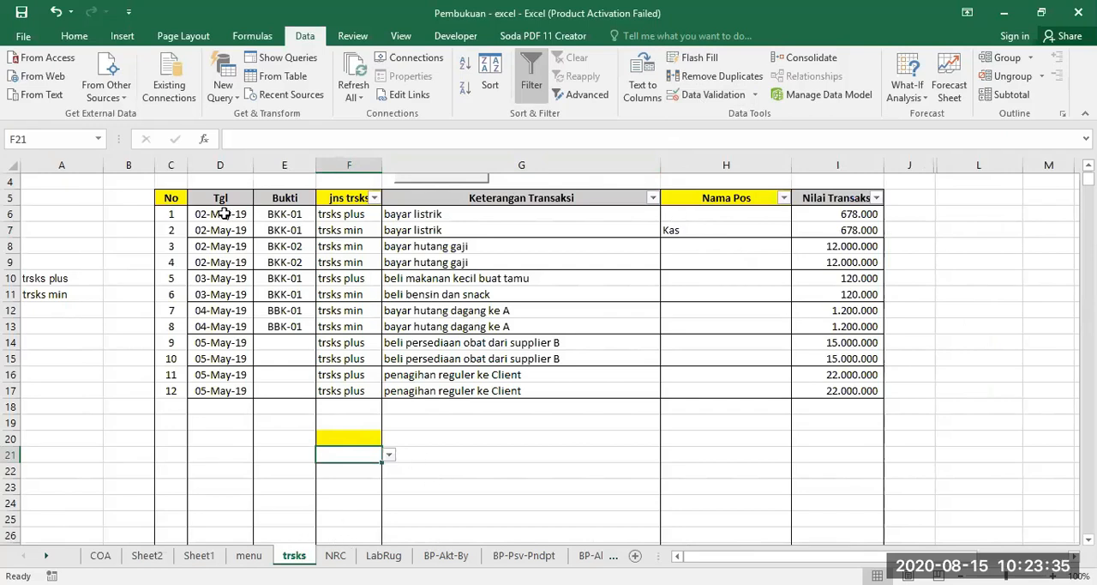
# Compare the Kas row in the Neraca on the NRC sheet with the transactions entered on the trsks sheet.
pyautogui.click(335, 556)
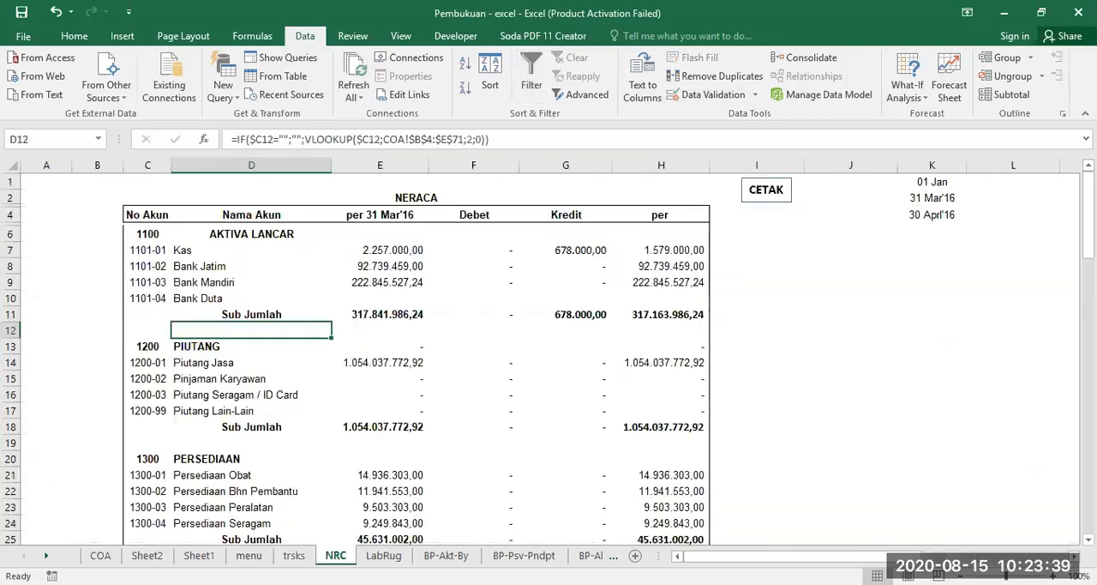
pyautogui.click(294, 556)
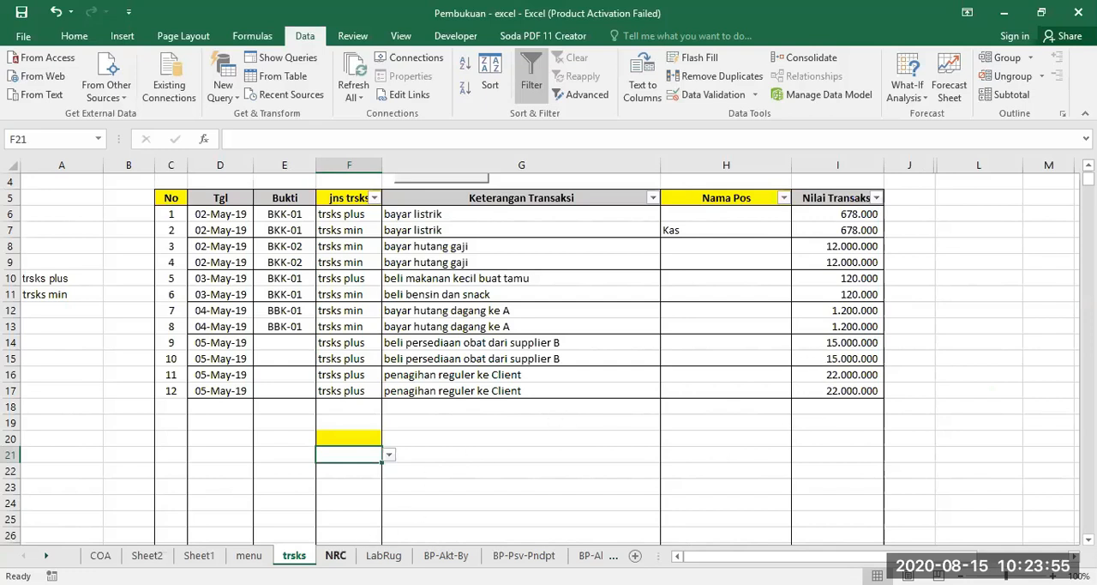
pyautogui.click(335, 555)
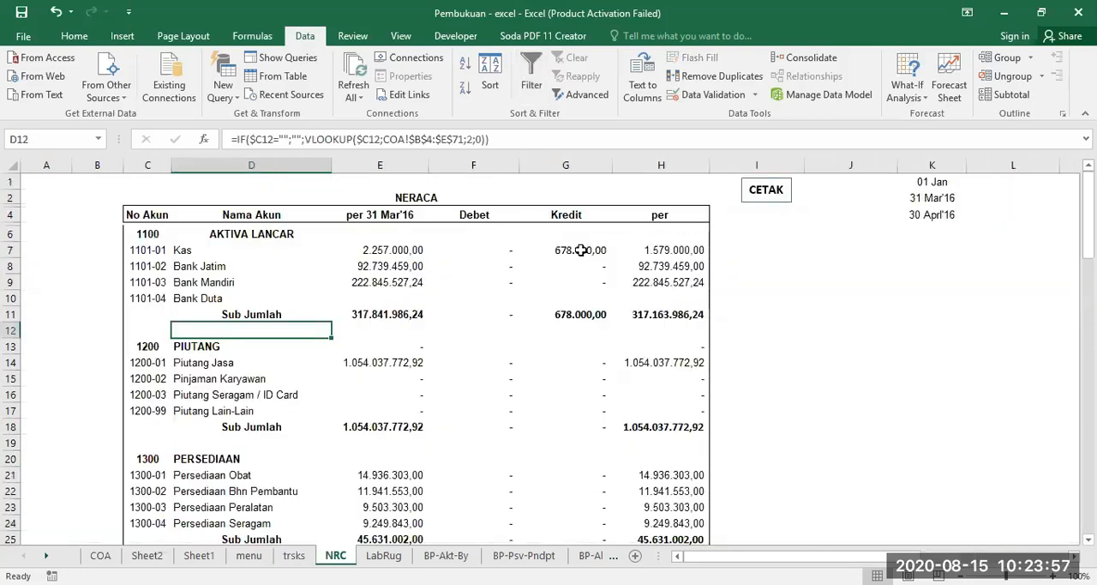